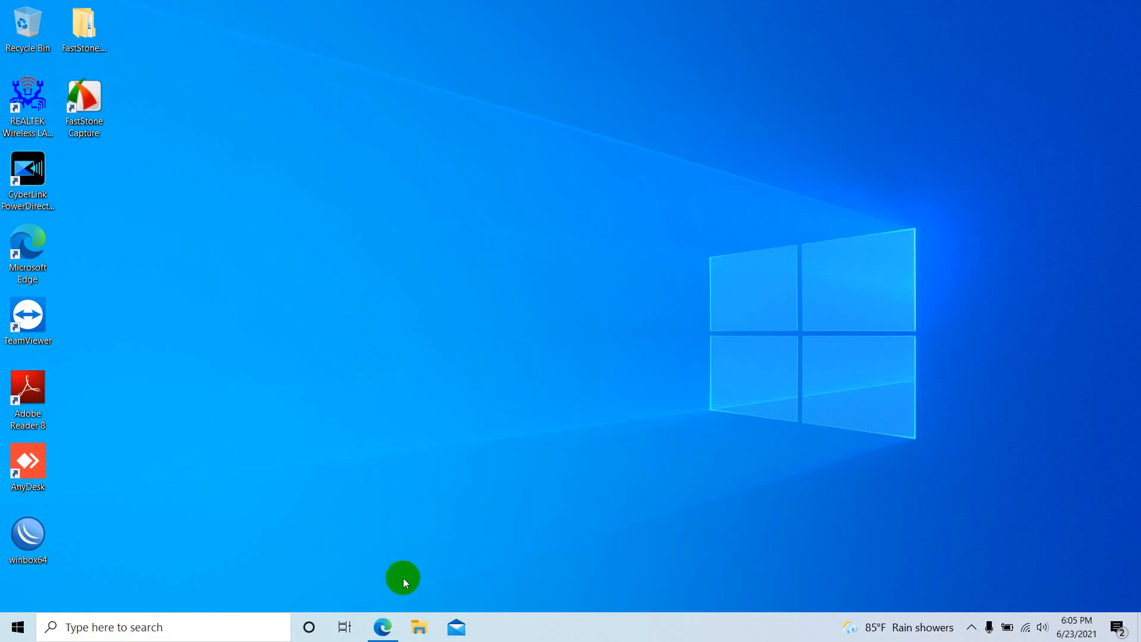
Launch Edge on a new tab and show the list of available Wi-Fi networks
left_click(383, 627)
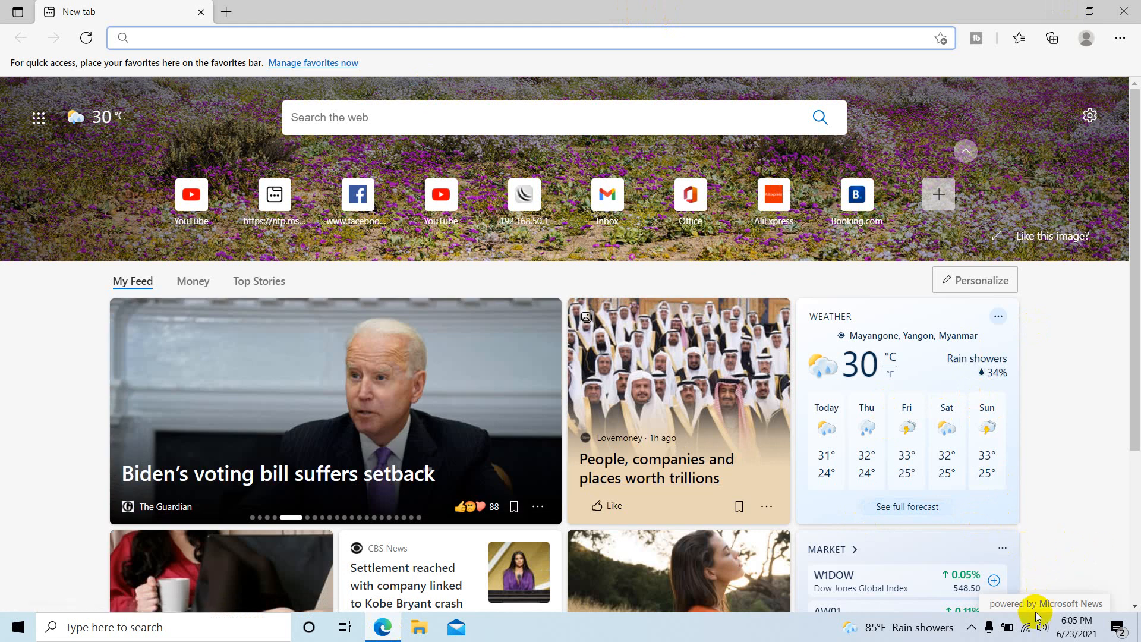
left_click(1027, 629)
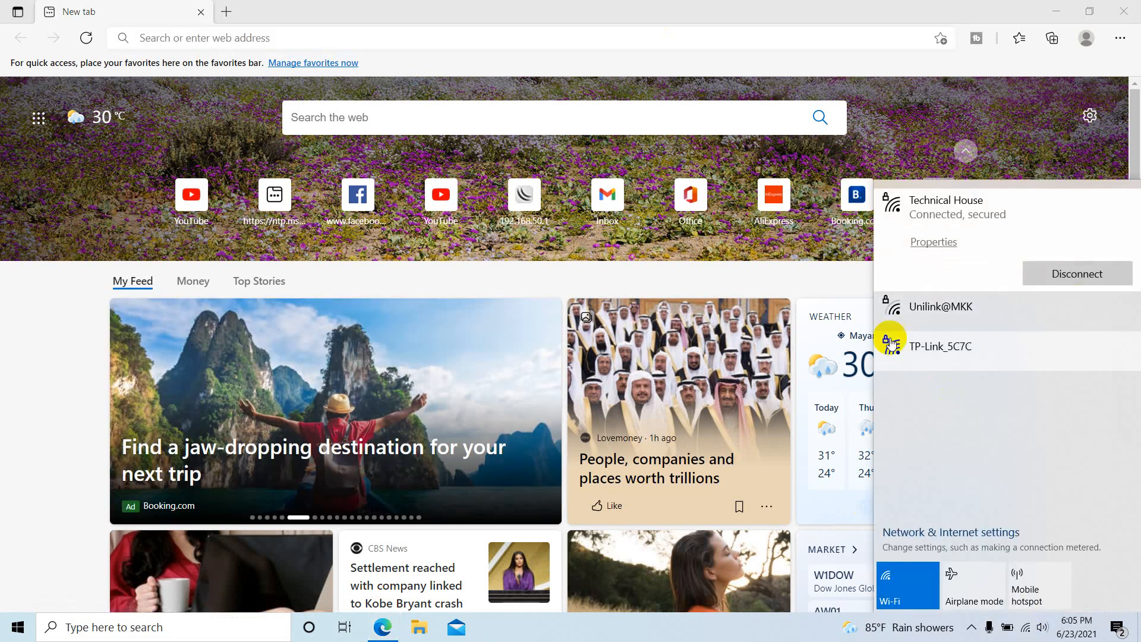
Join TP-Link_5C7C with its security key, then recheck the connection status in the network list
left_click(979, 354)
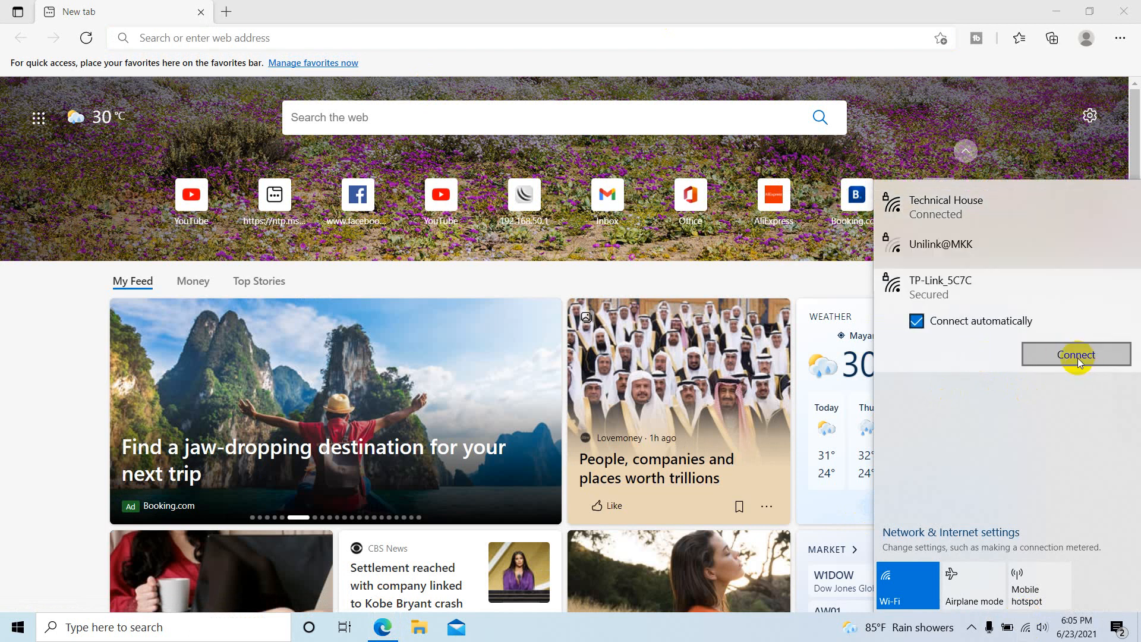
left_click(1077, 357)
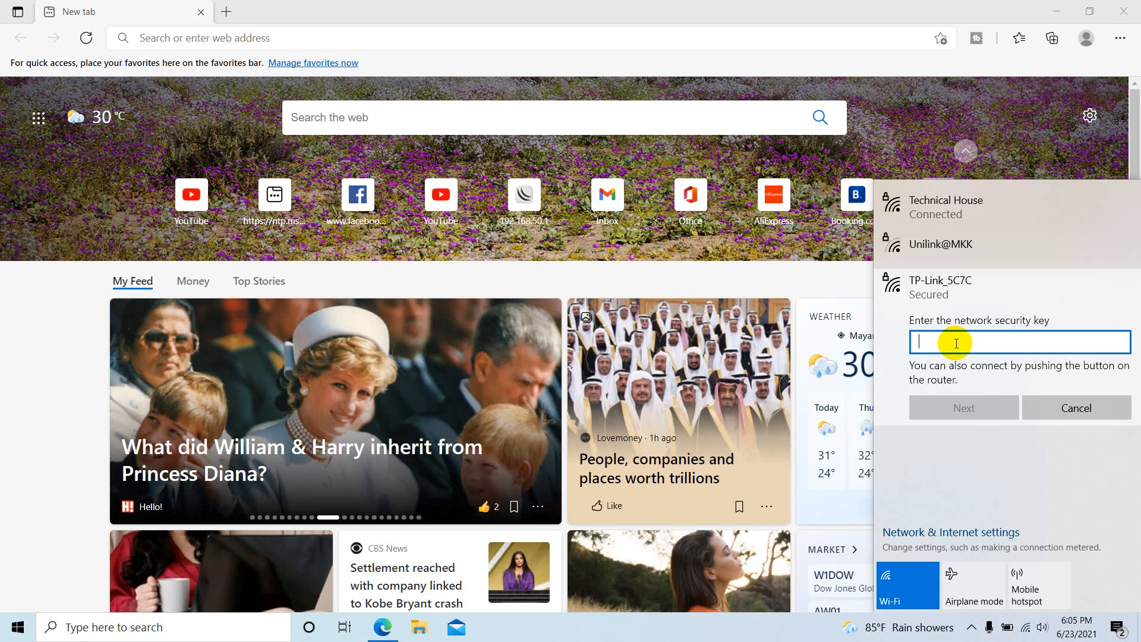
type("********")
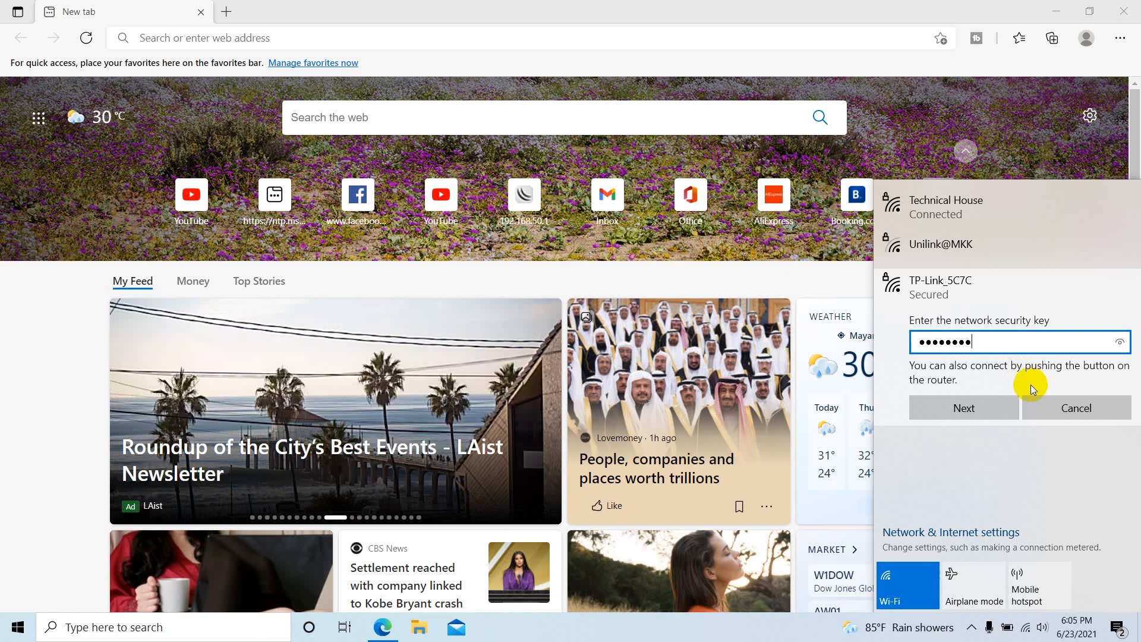
left_click(991, 411)
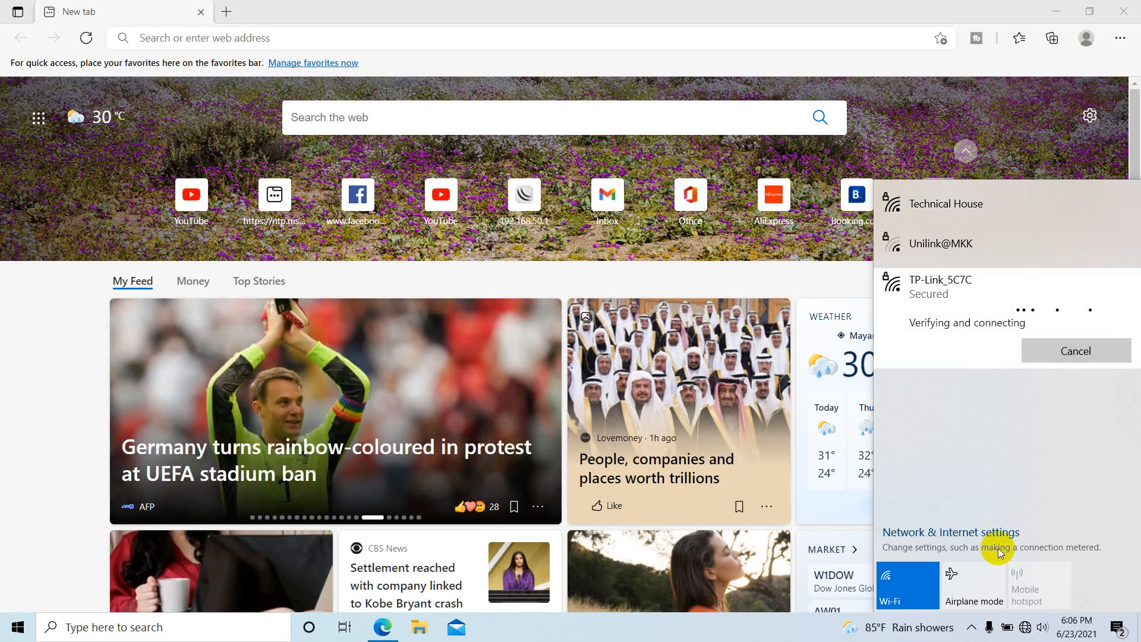
left_click(1025, 629)
left_click(1025, 629)
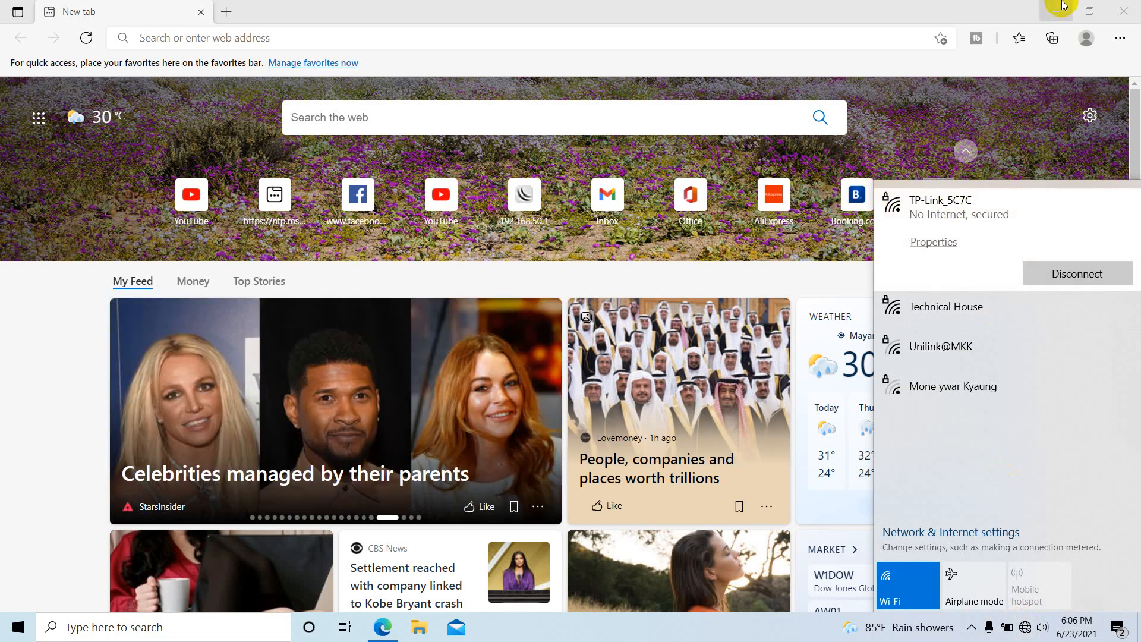
left_click(329, 35)
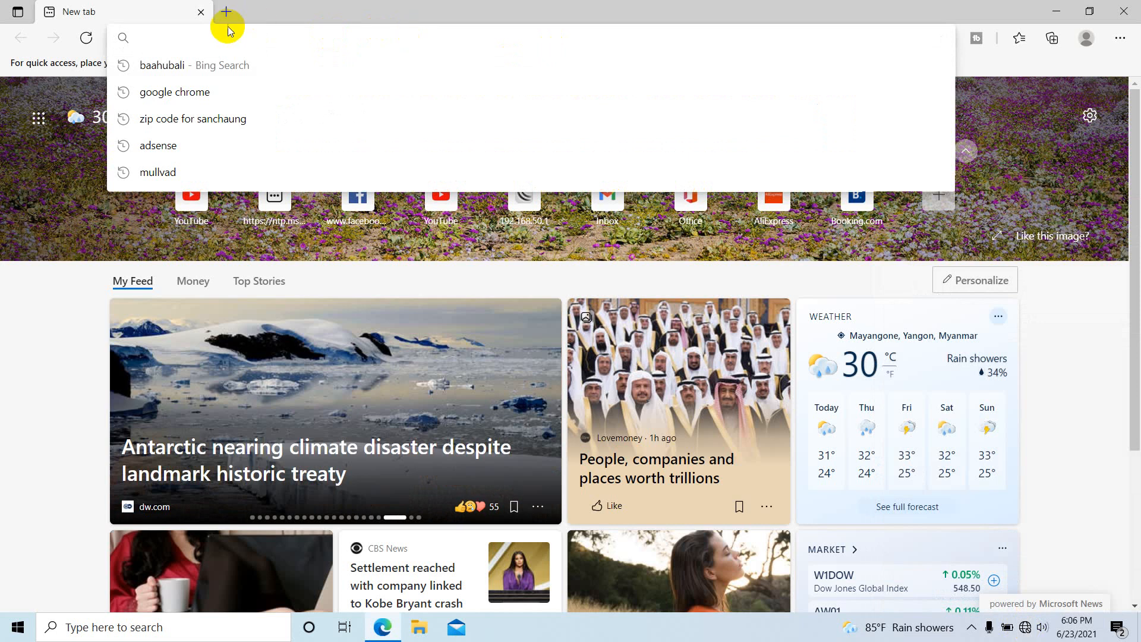
type("http//")
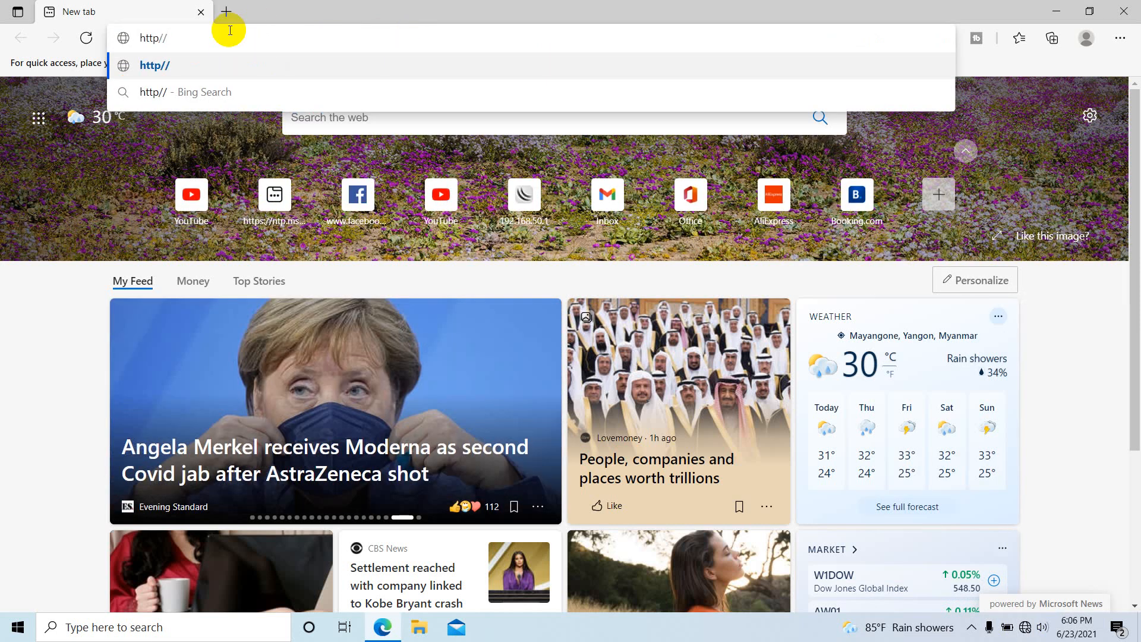
type("t")
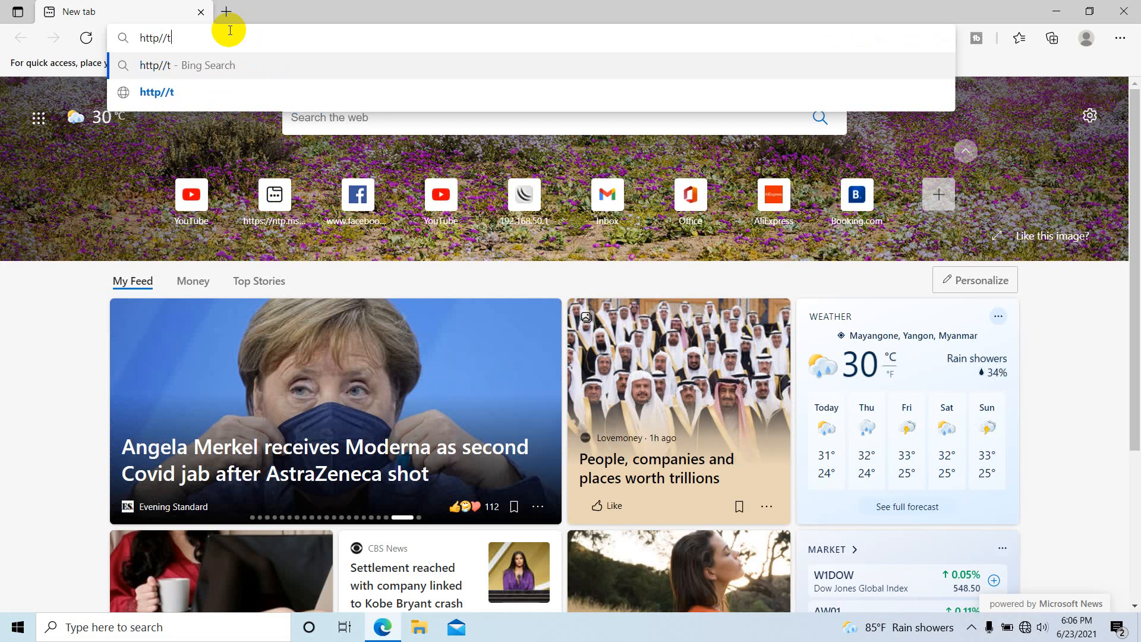
type("plink")
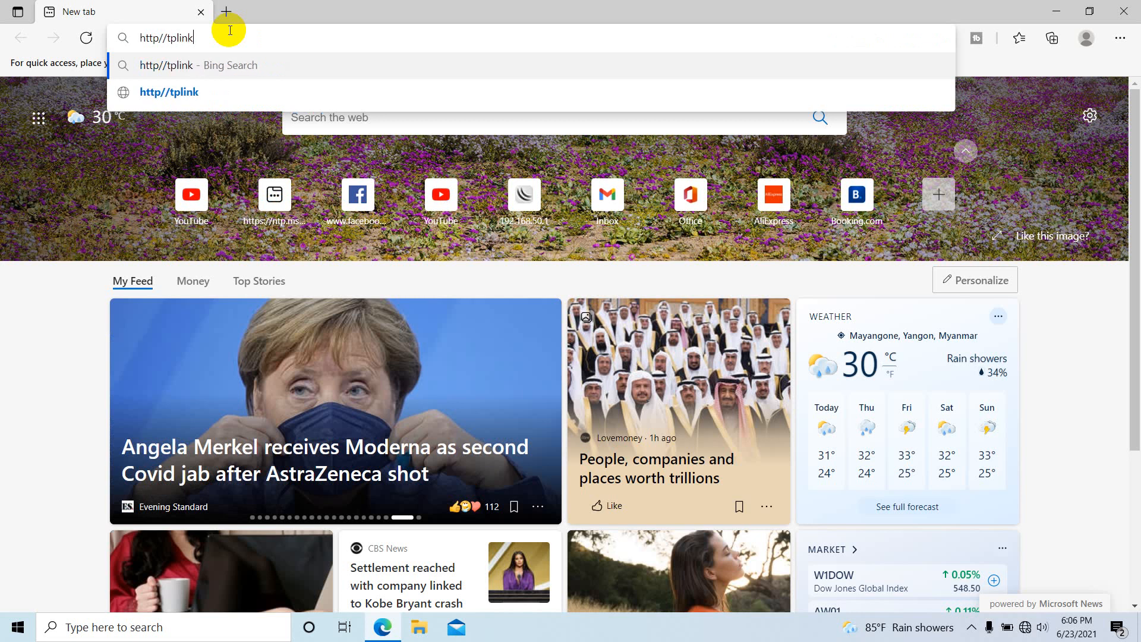
type("wifi.net")
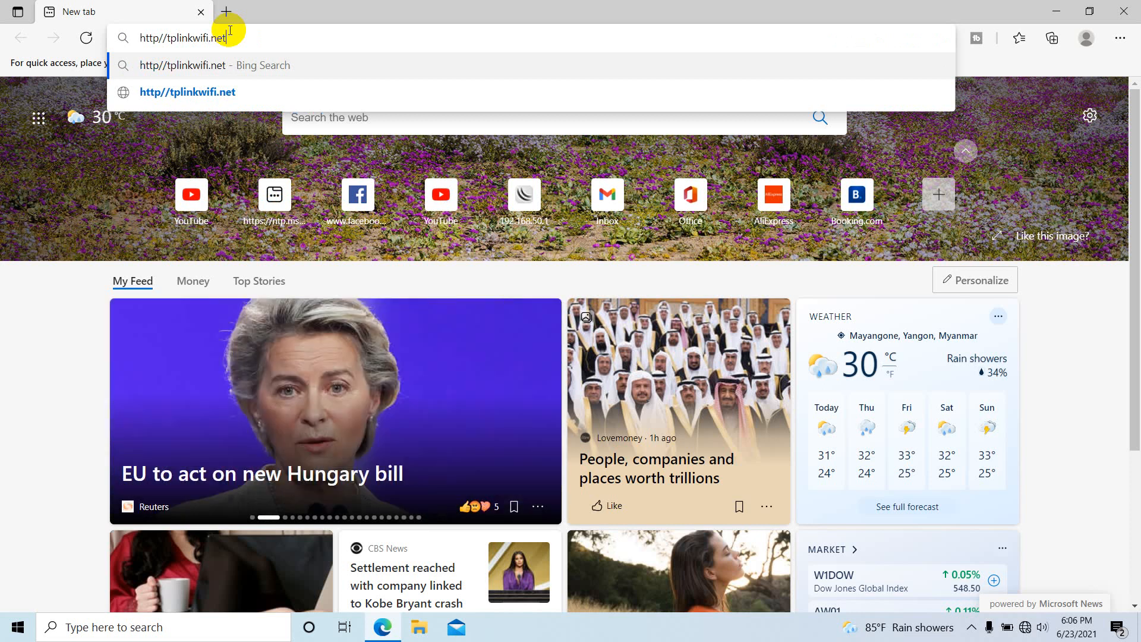
key("Return")
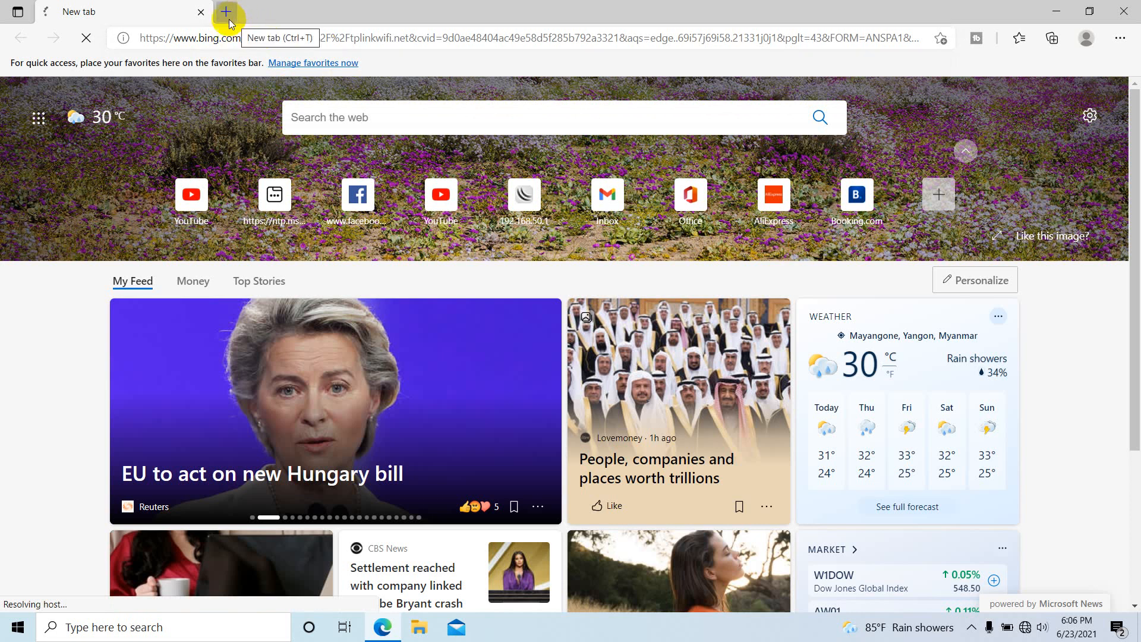
left_click(221, 35)
type("tp")
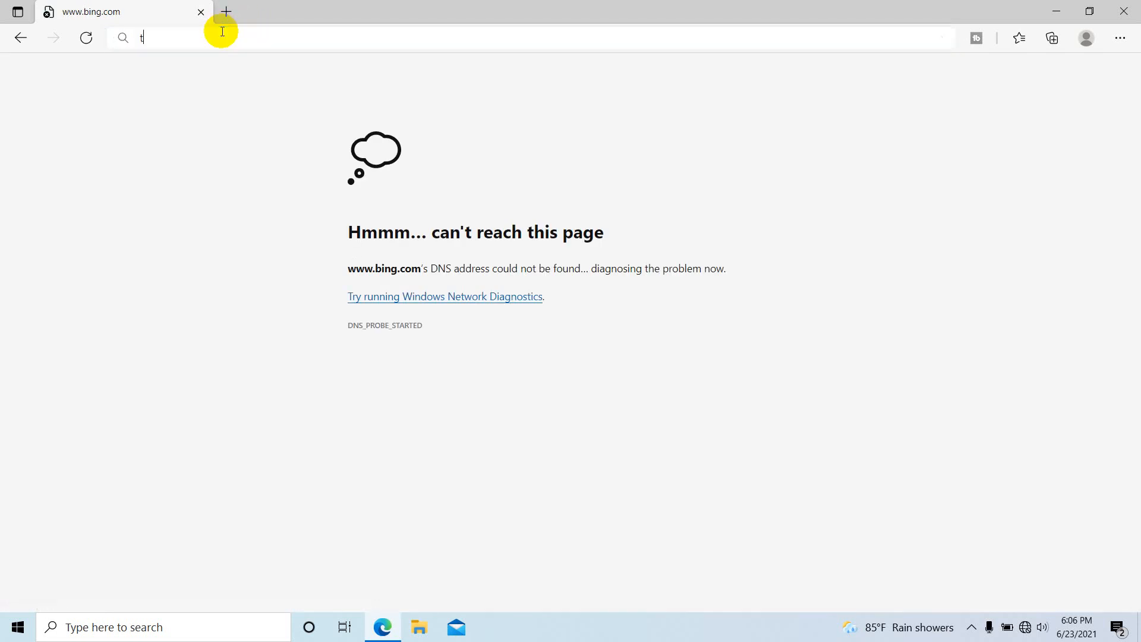
key("BackSpace")
key("BackSpace")
type("http")
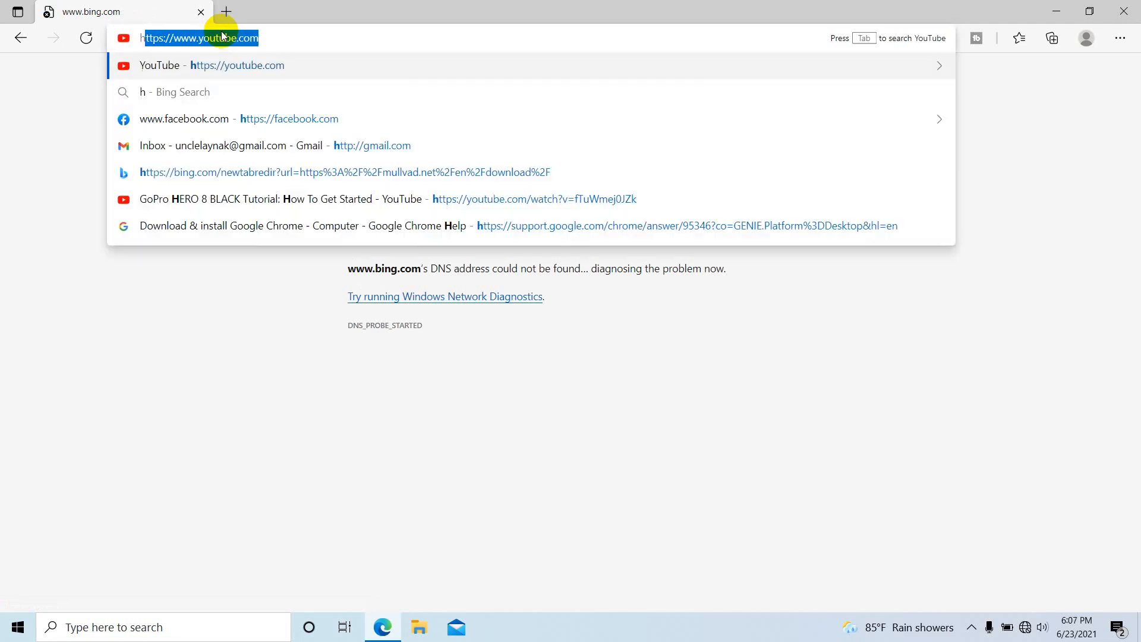
type(":")
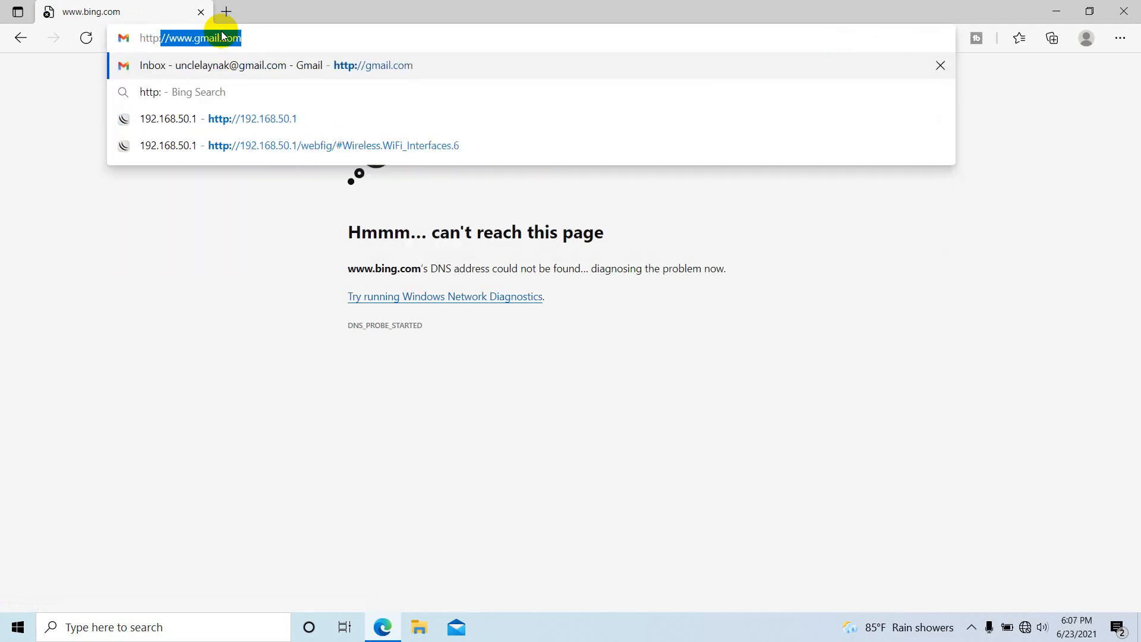
type("//")
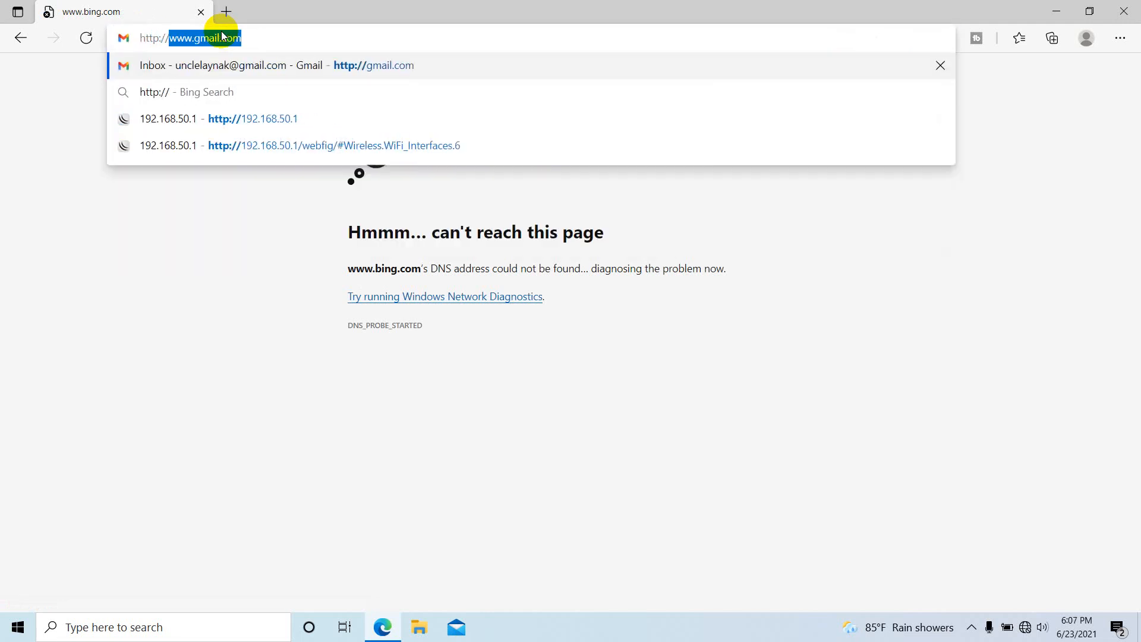
type("tplin")
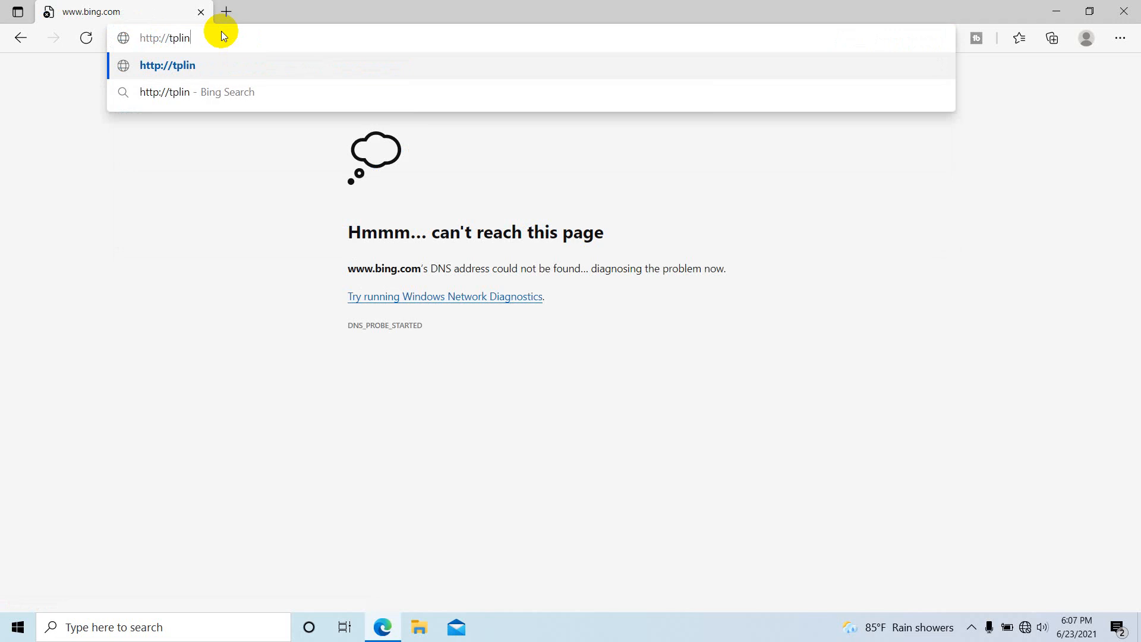
type("kwifi.")
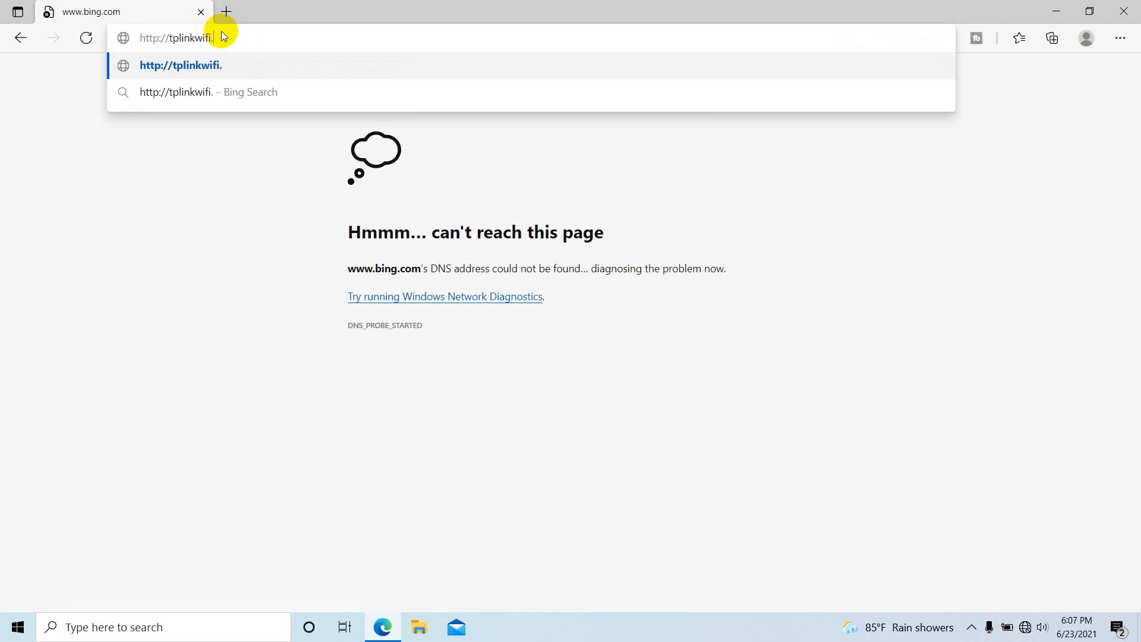
type("net")
key("Return")
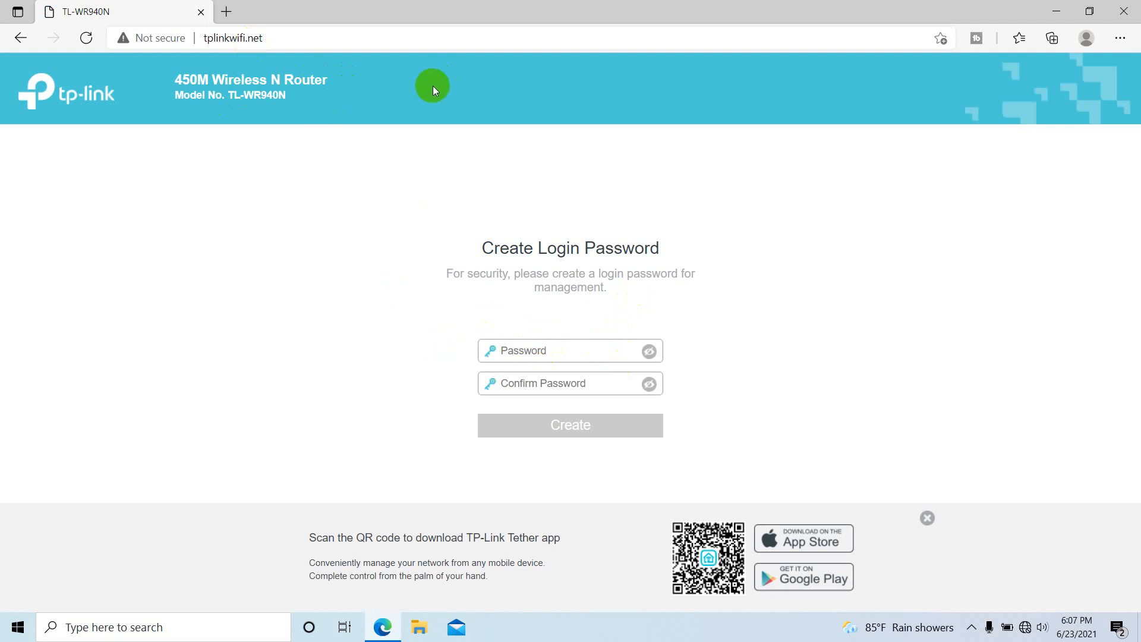
Load 192.168.0.1 in a new browser tab
left_click(227, 12)
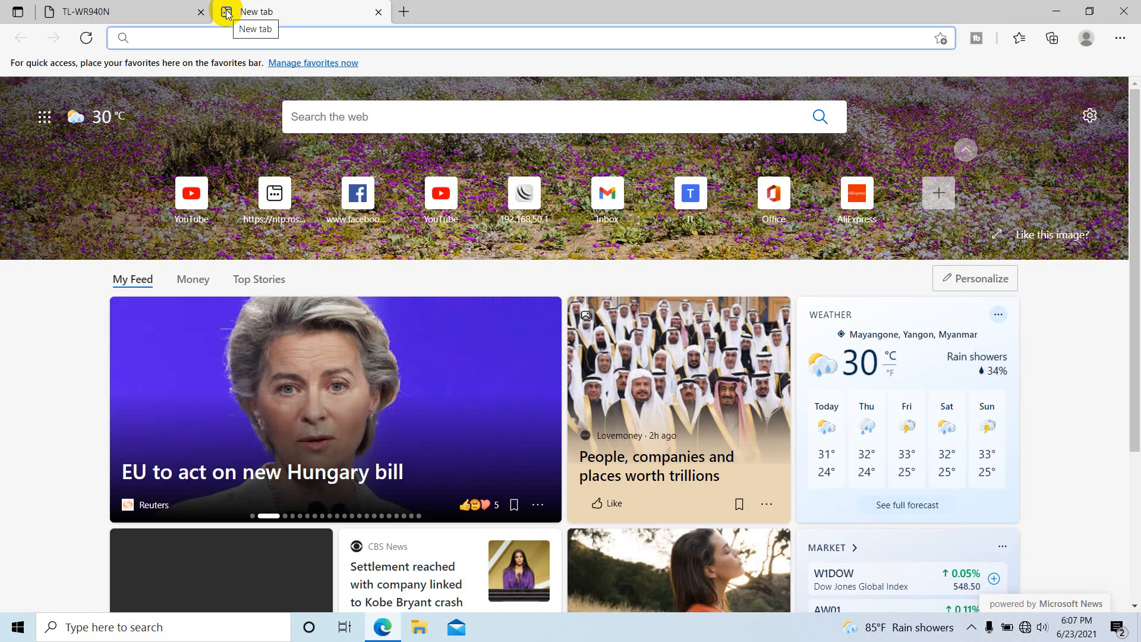
type("192.1")
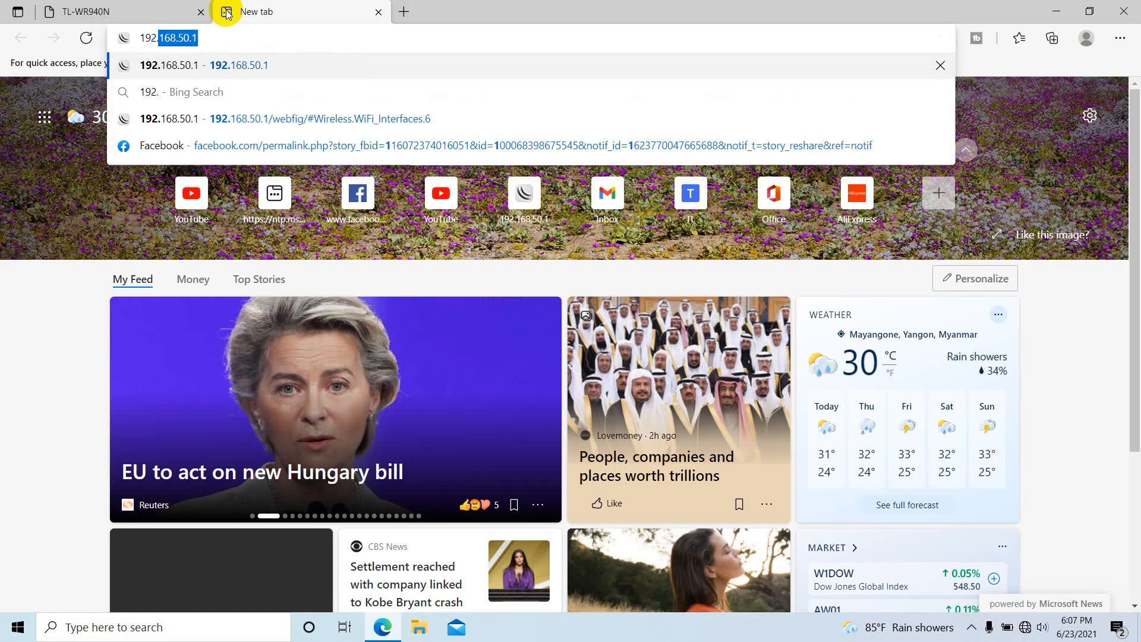
type("68.")
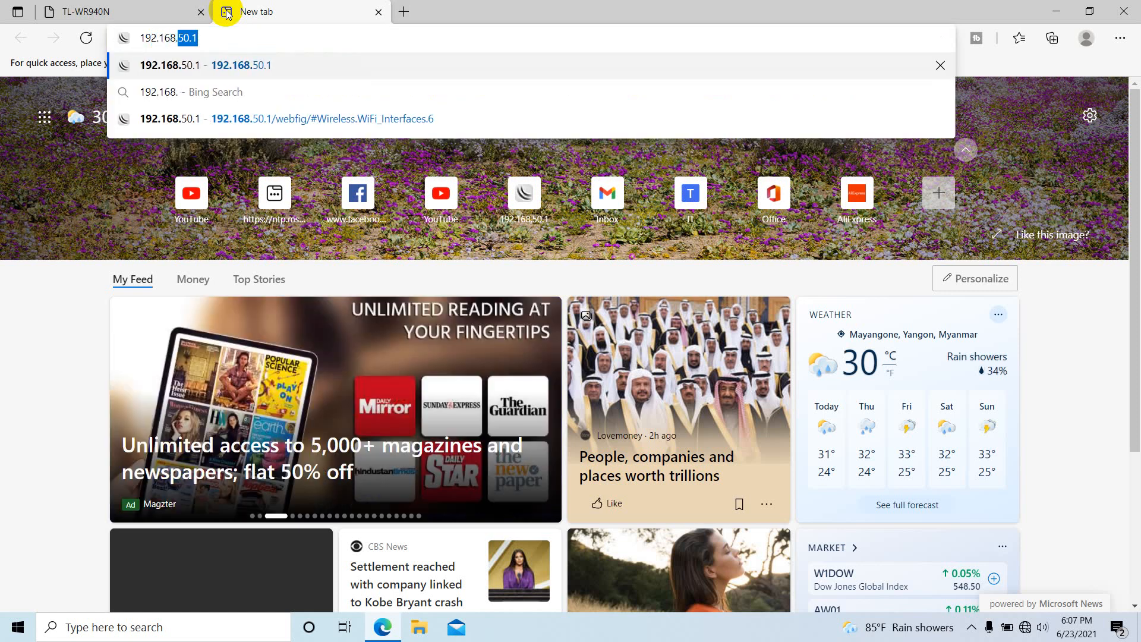
type("0.1")
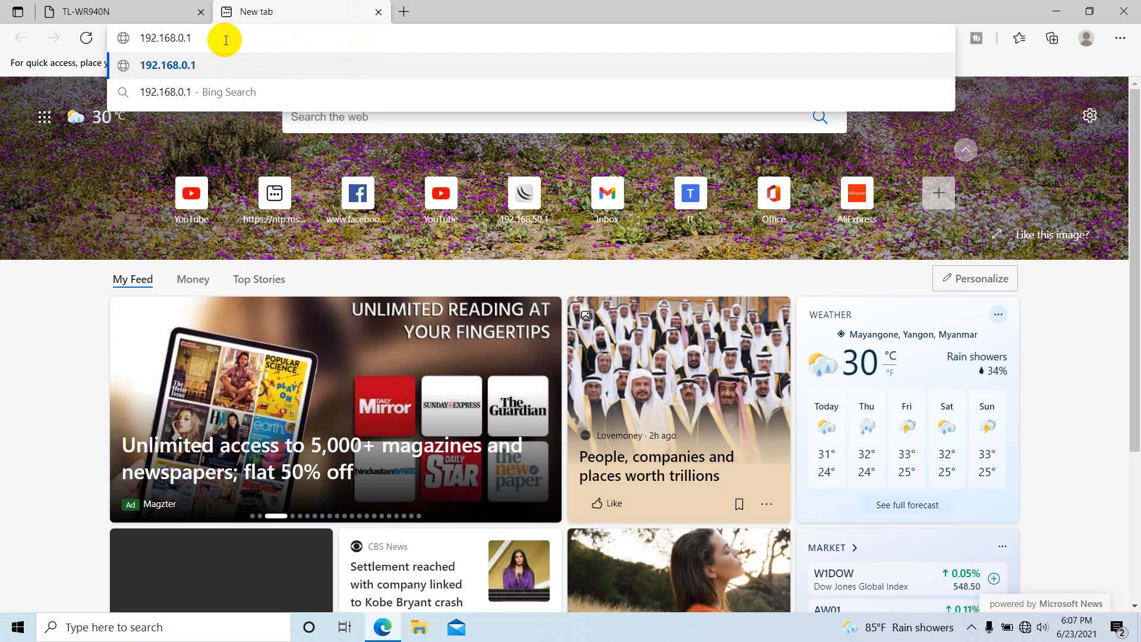
key("Return")
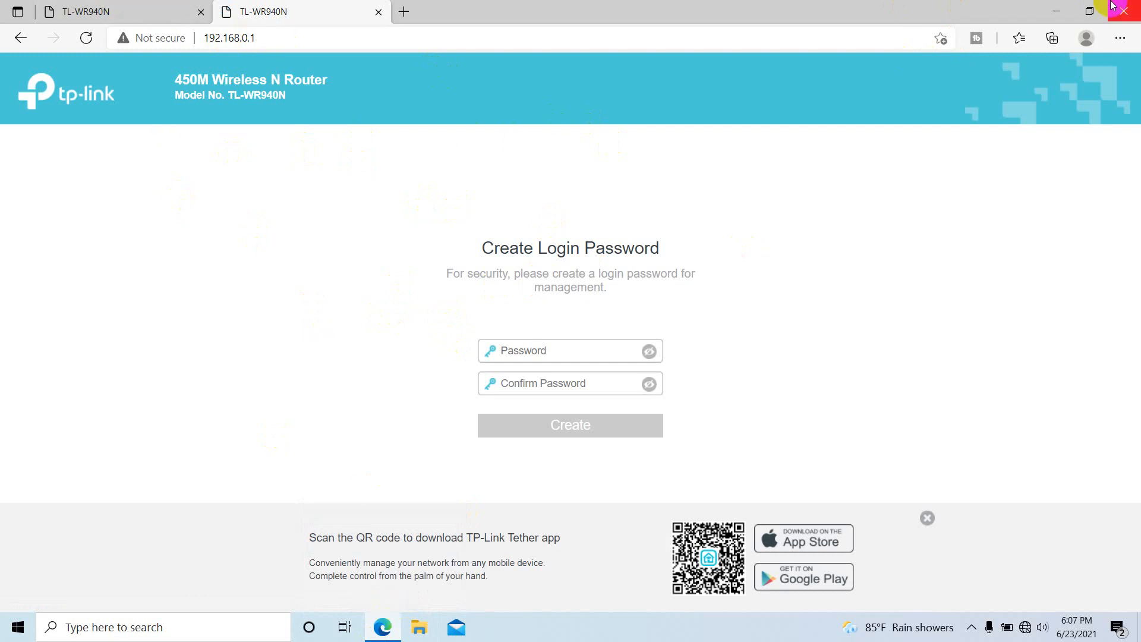
Minimize and restore Edge, then compare the tplinkwifi.net and 192.168.0.1 tabs
left_click(1056, 11)
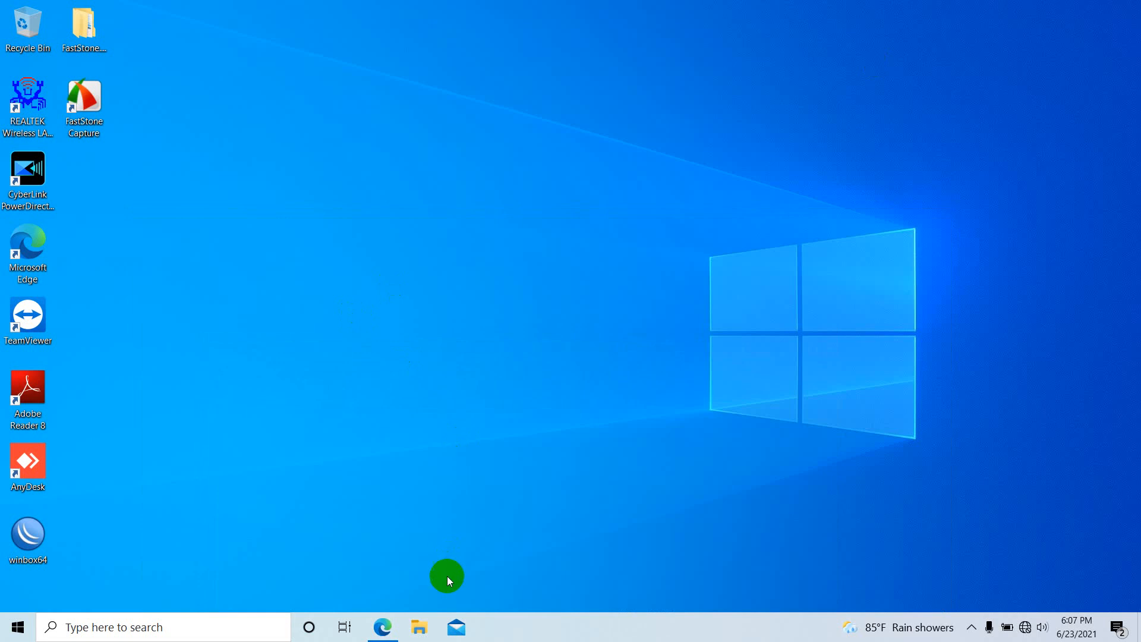
left_click(387, 618)
left_click(144, 5)
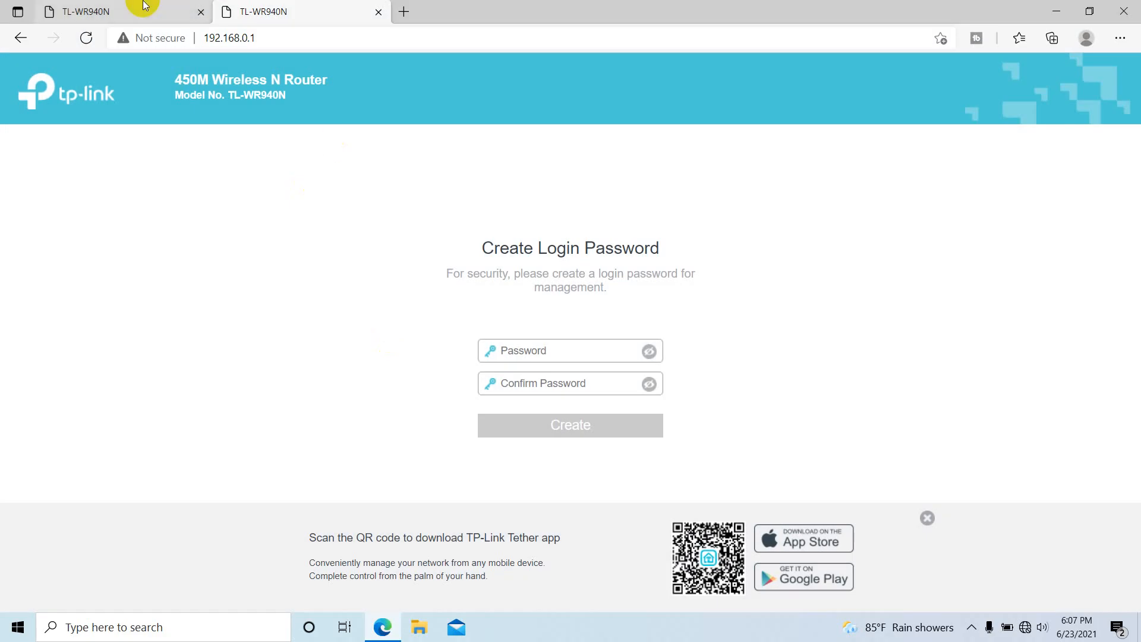
left_click(298, 7)
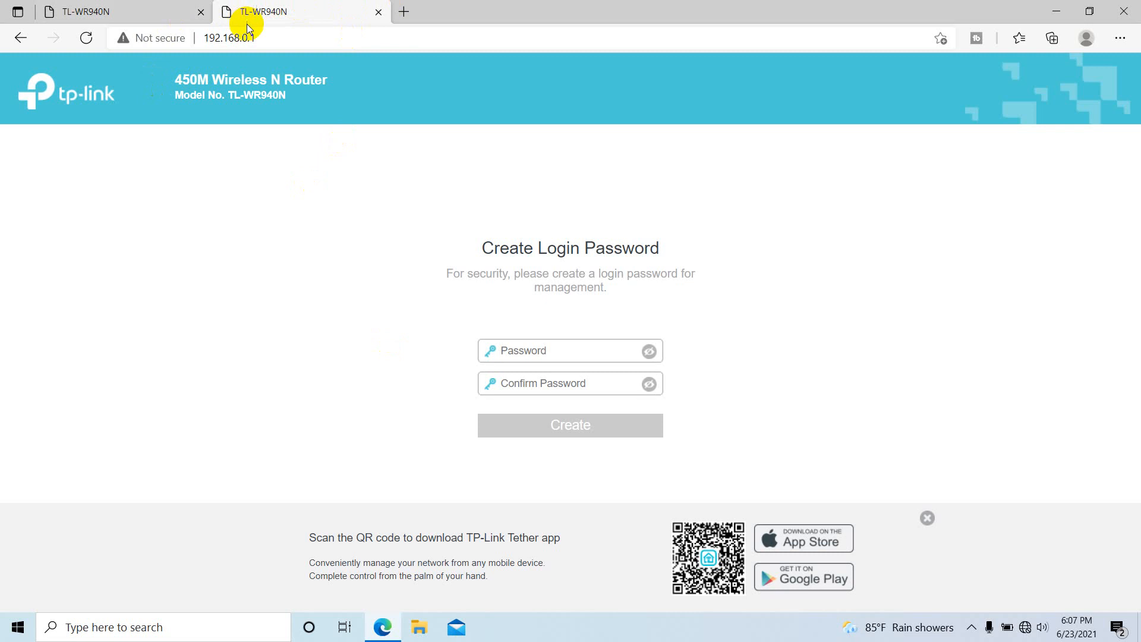
left_click(174, 15)
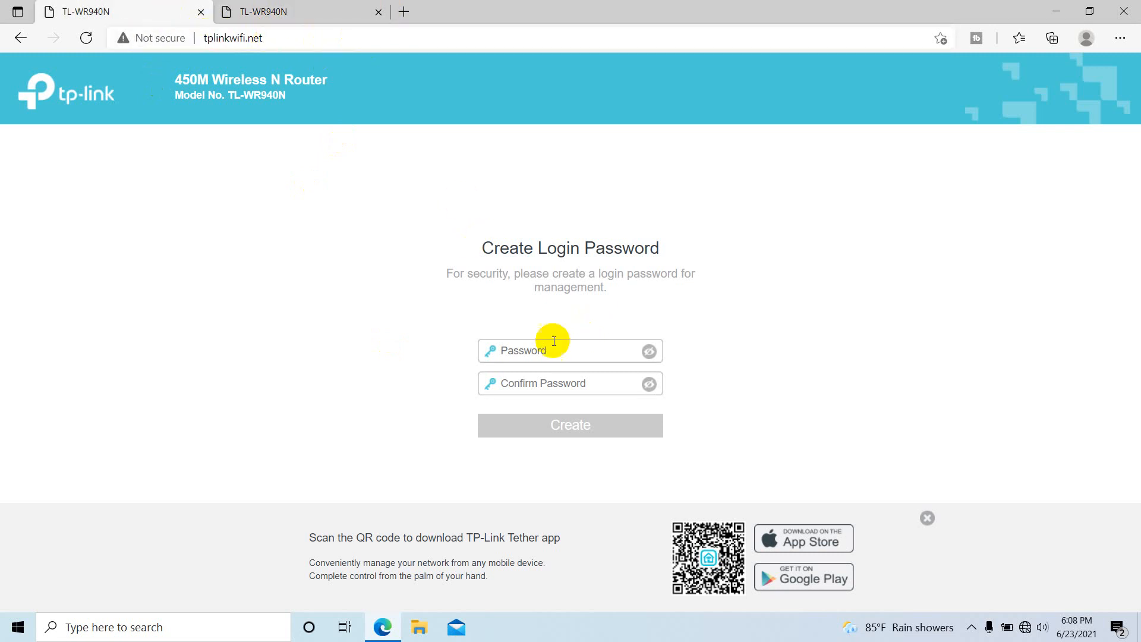
Enter the new router login password in the Password field
left_click(538, 349)
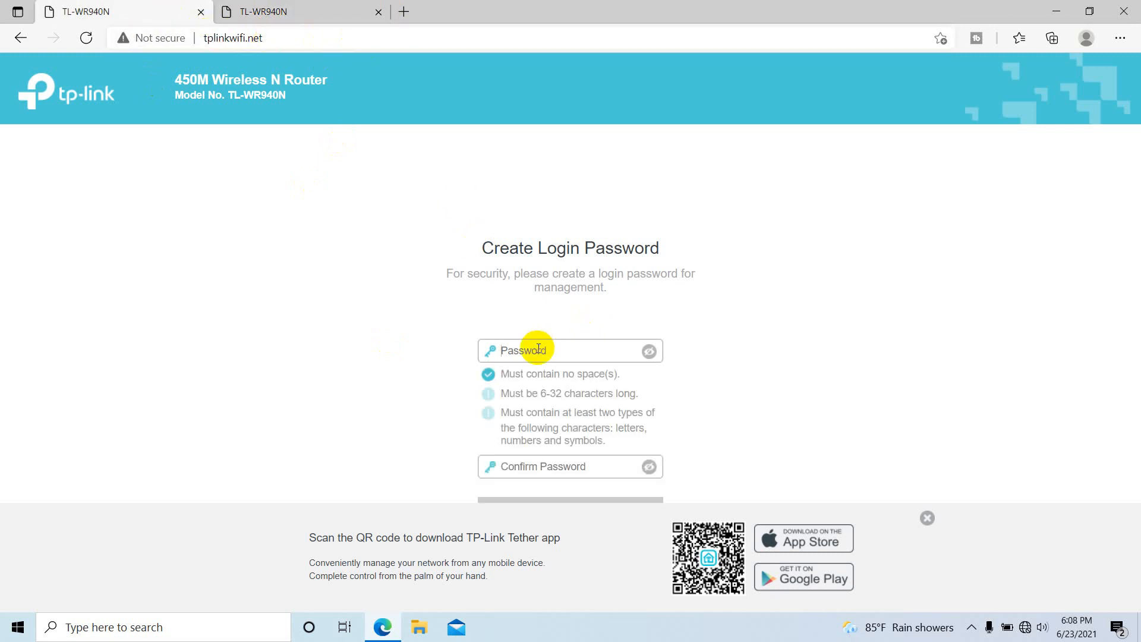
left_click(497, 256)
left_click_drag(450, 250, 663, 248)
left_click(658, 244)
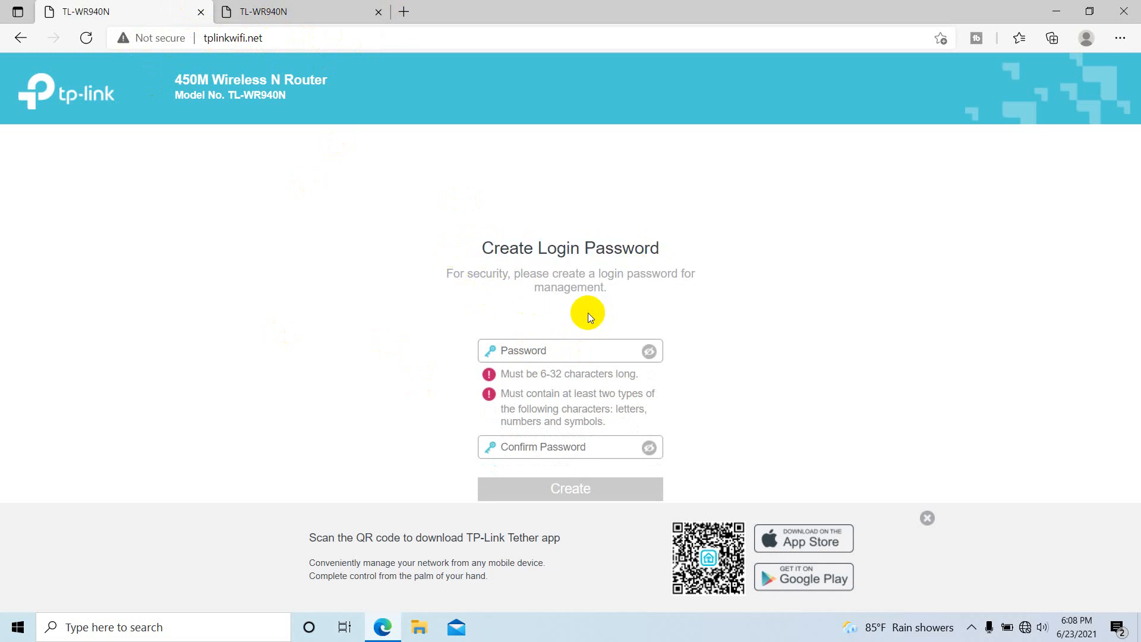
left_click(550, 348)
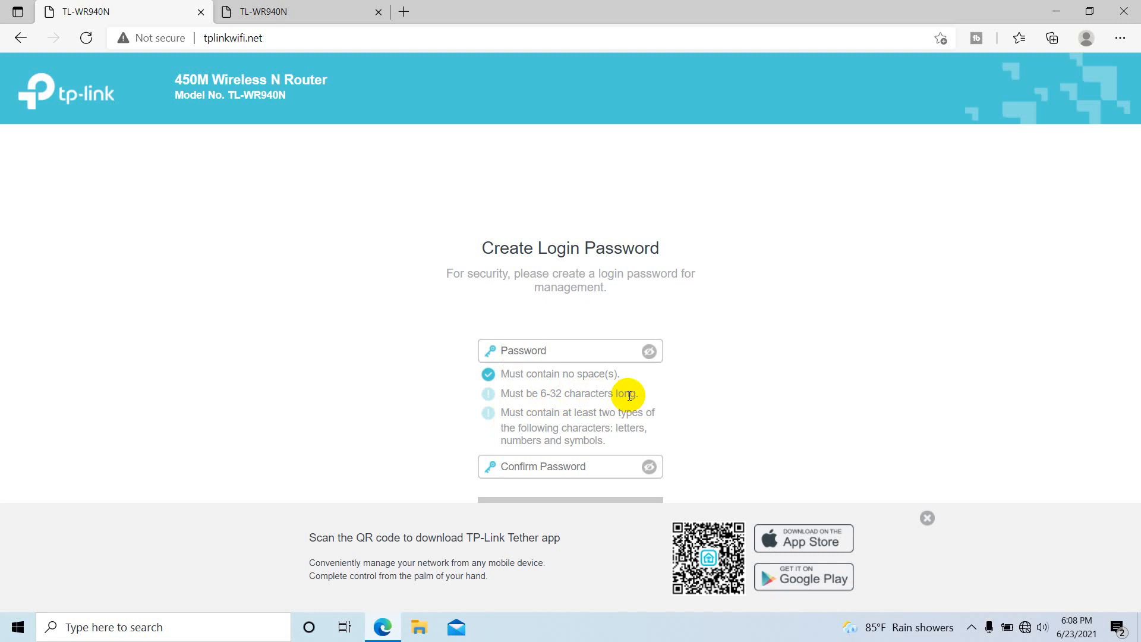
left_click(612, 356)
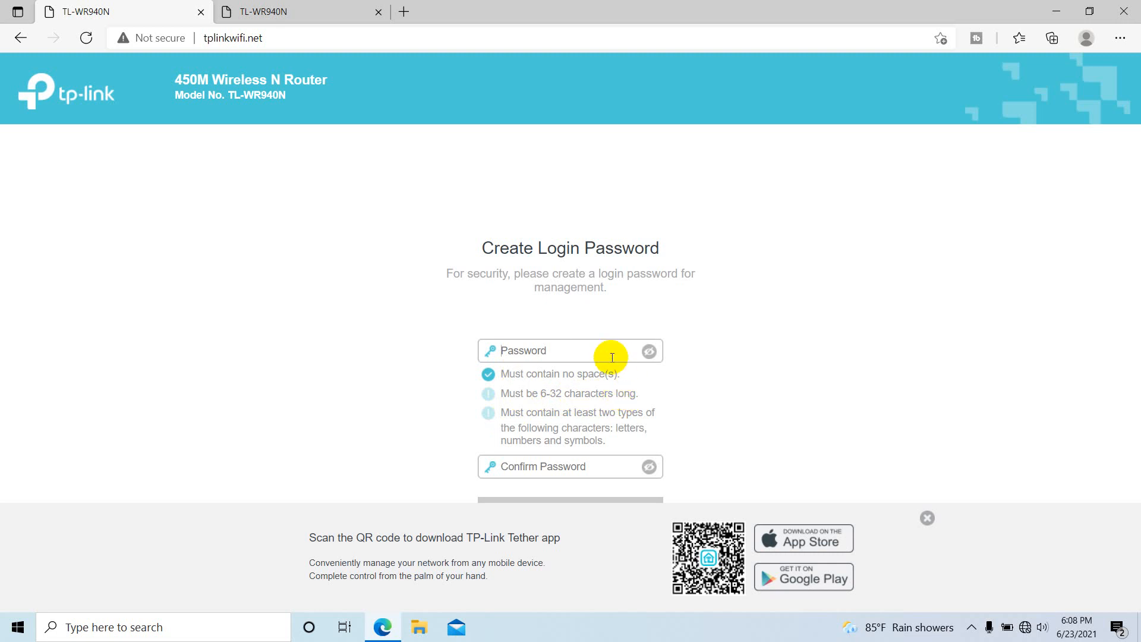
type("ad")
key("BackSpace")
type("••••••••")
key("Tab")
key("Tab")
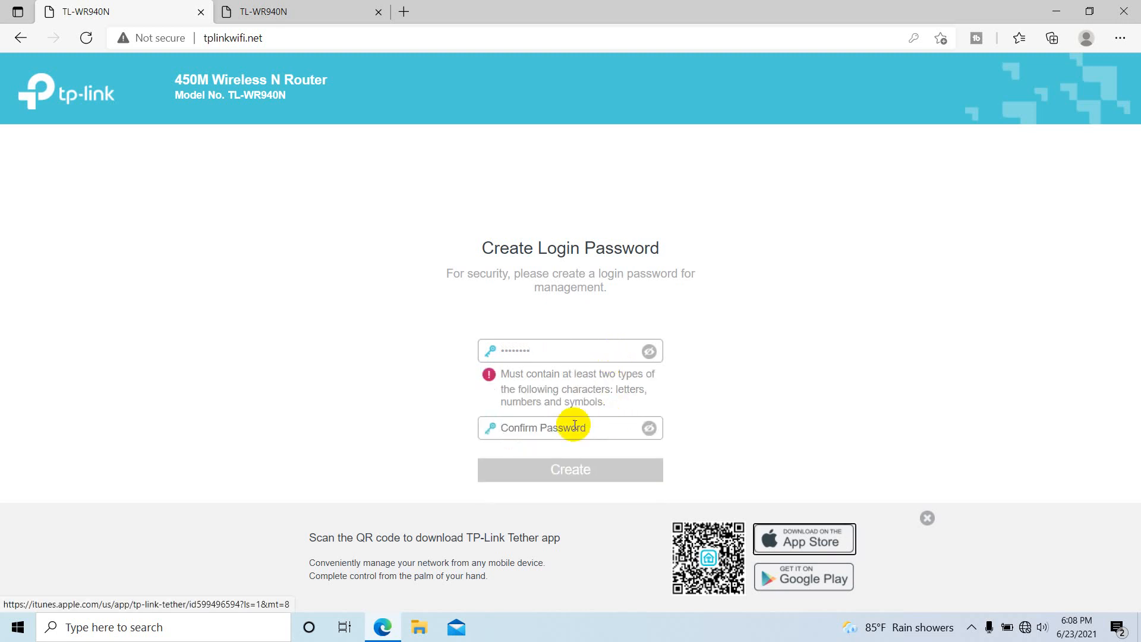
Confirm the password, create the login, and decline Edge's offer to save it
left_click(573, 426)
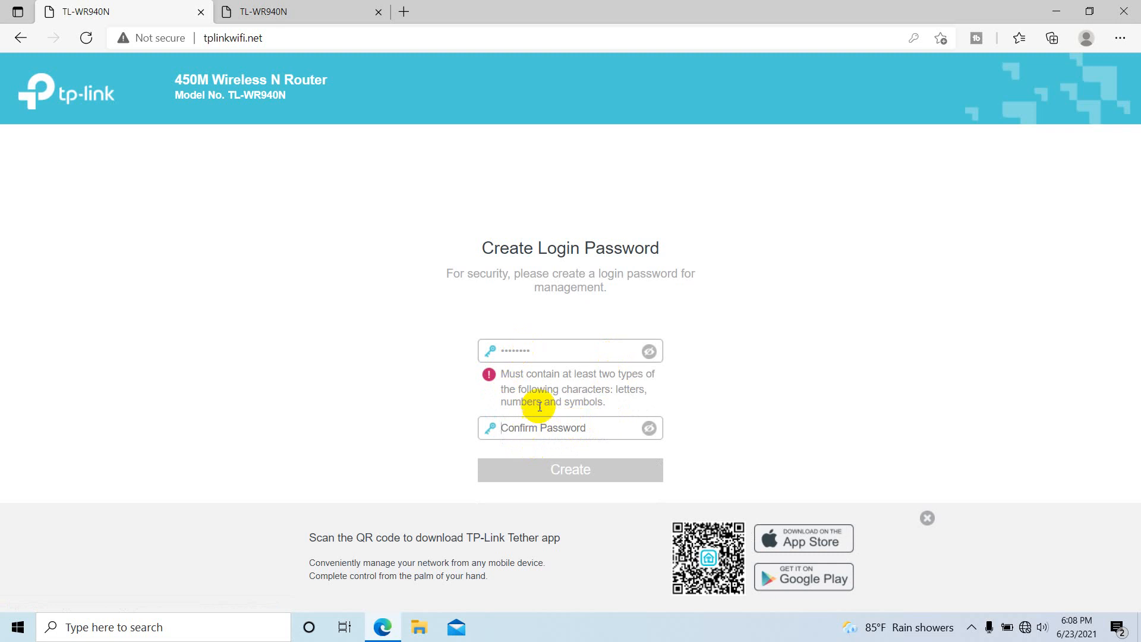
left_click_drag(545, 353, 482, 348)
type("•••••")
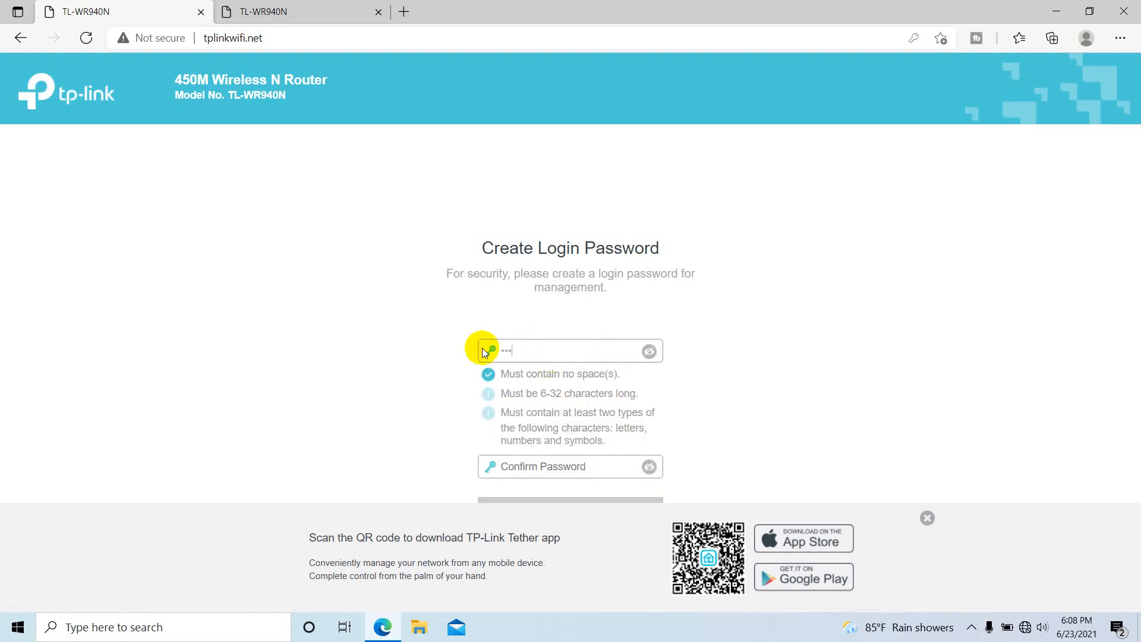
type("•••••")
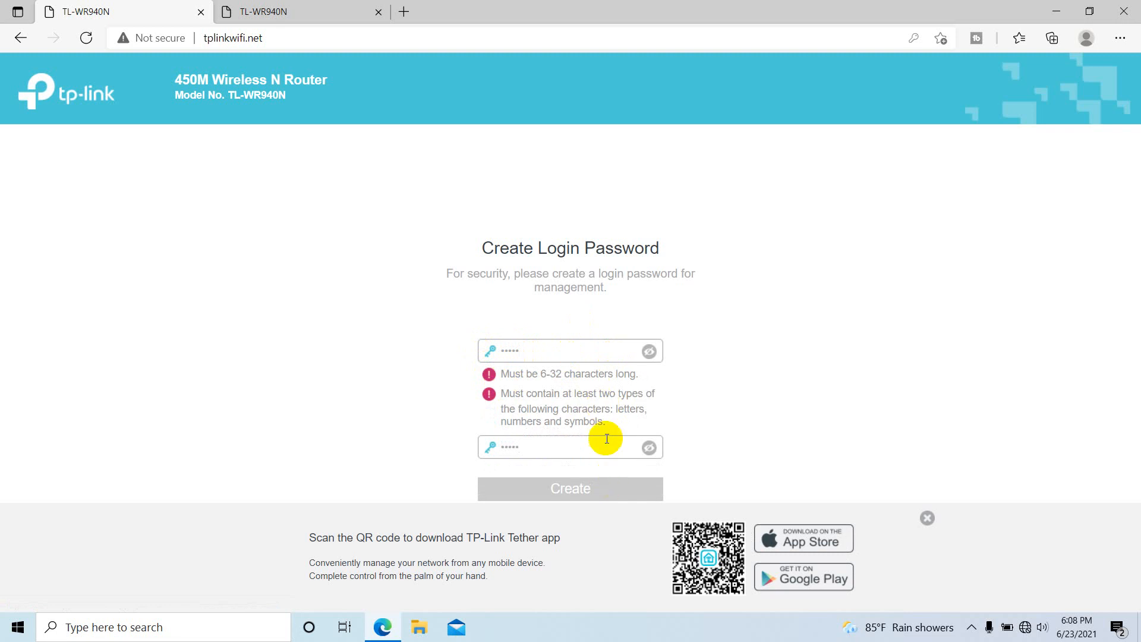
left_click(554, 354)
type("•••")
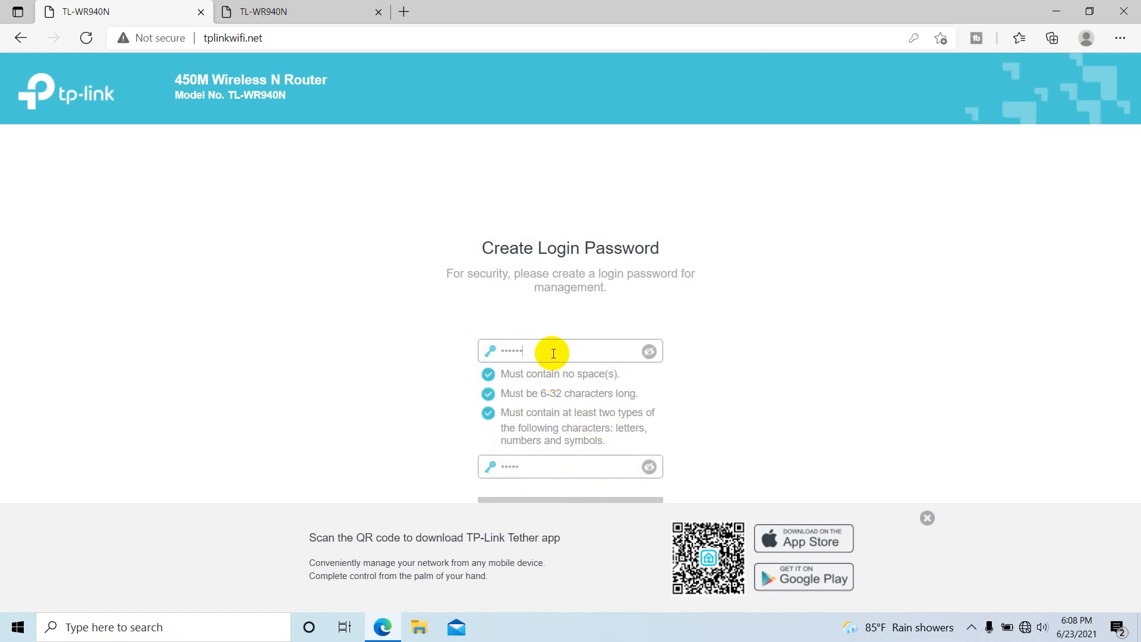
key("Tab")
type("•••••")
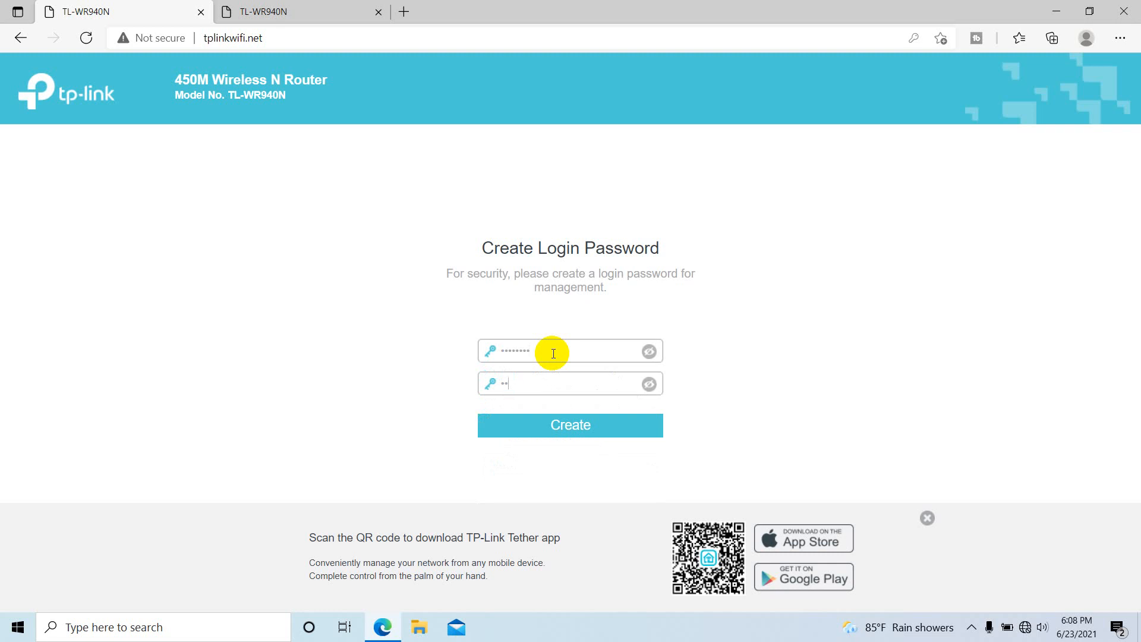
type("•••")
left_click(563, 424)
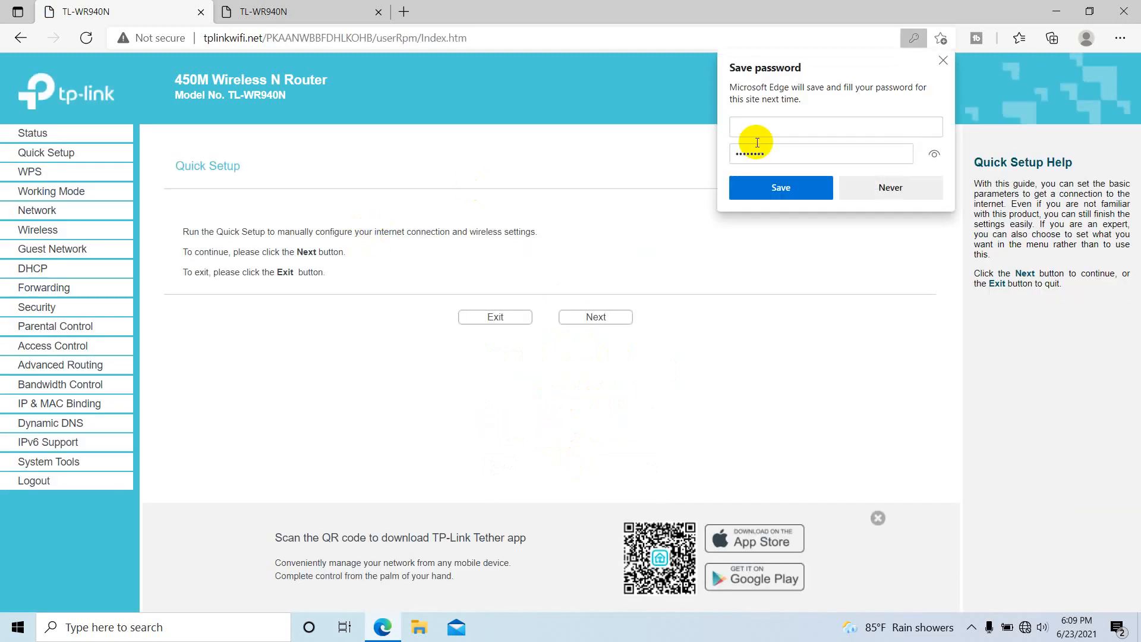
left_click(885, 185)
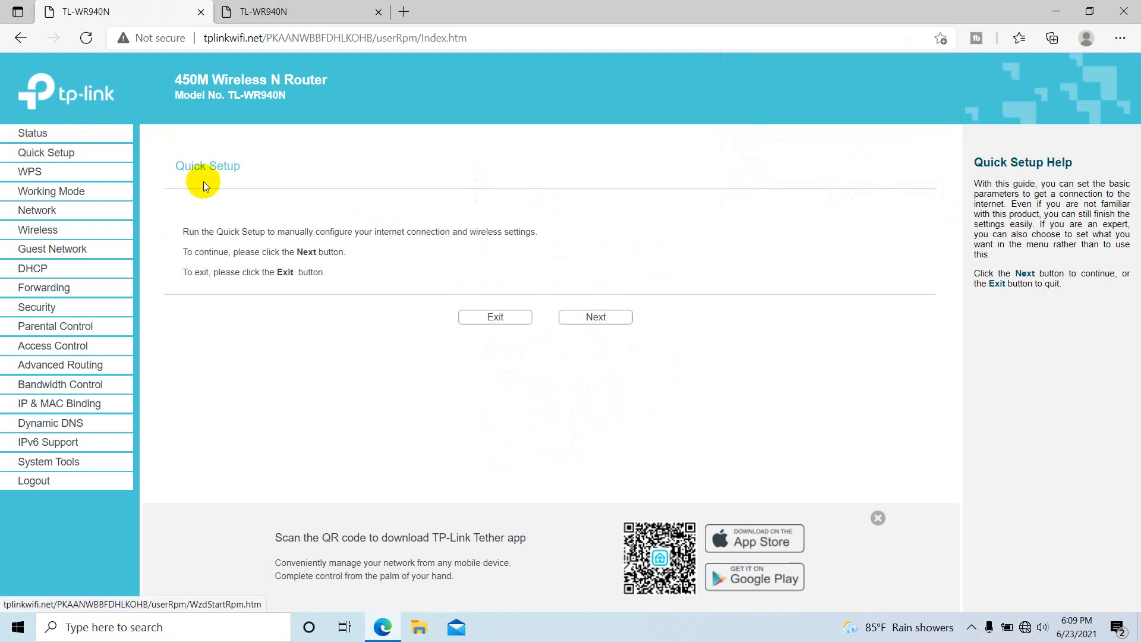
left_click_drag(168, 166, 259, 167)
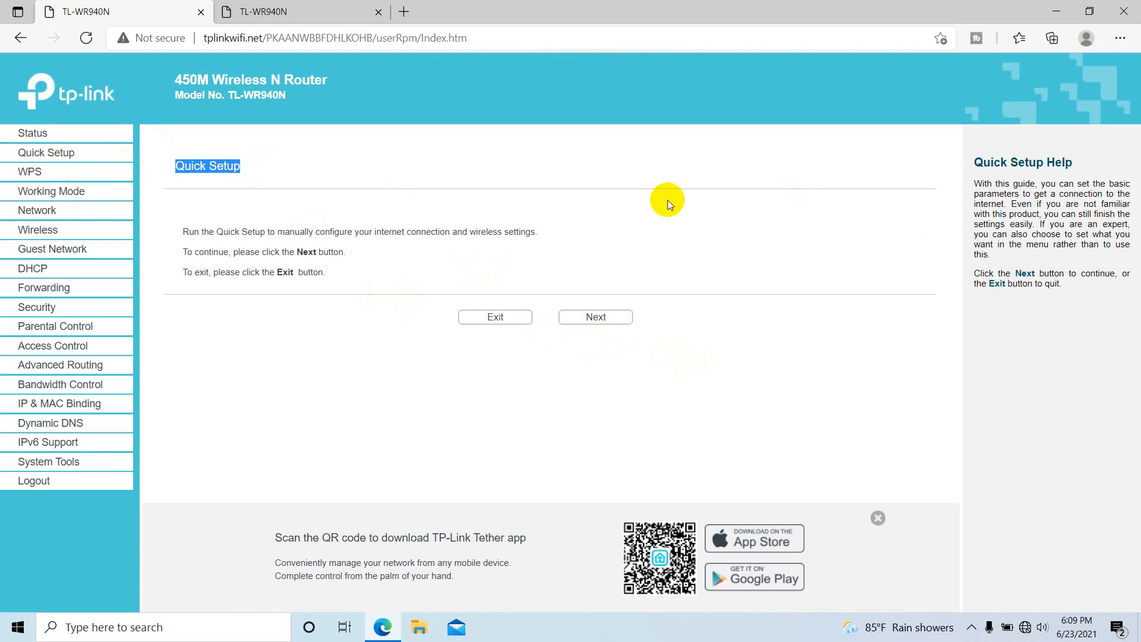
left_click(683, 194)
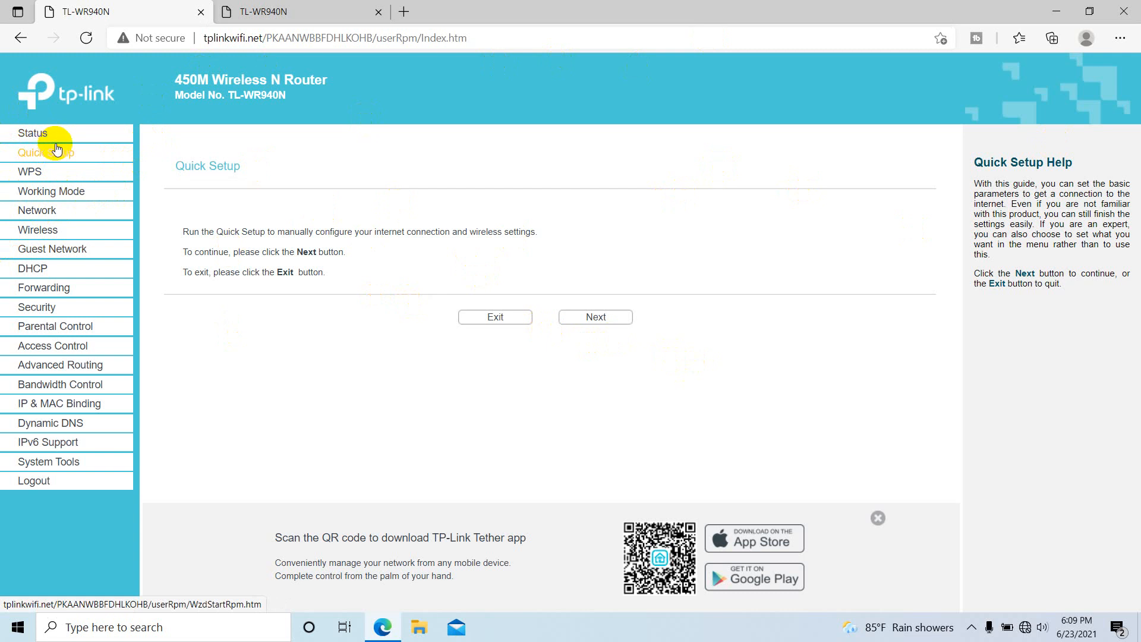
Show the Working Mode page with Standard Wireless Router selected
left_click(59, 189)
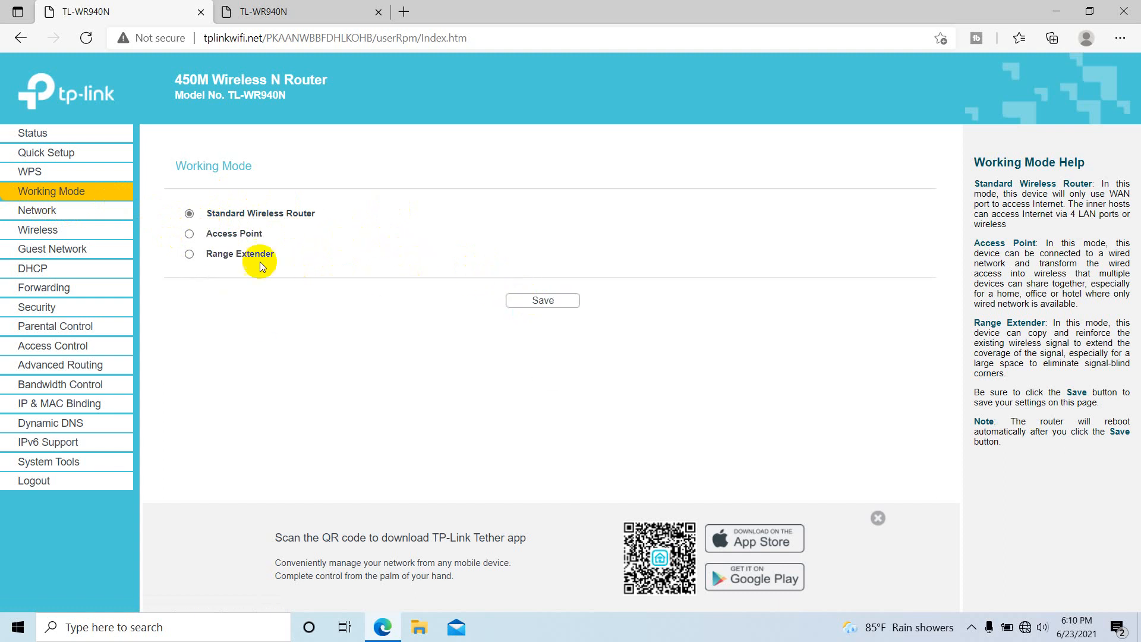
Go to Network > WAN and expand the WAN Connection Type list, currently Dynamic IP
left_click(26, 213)
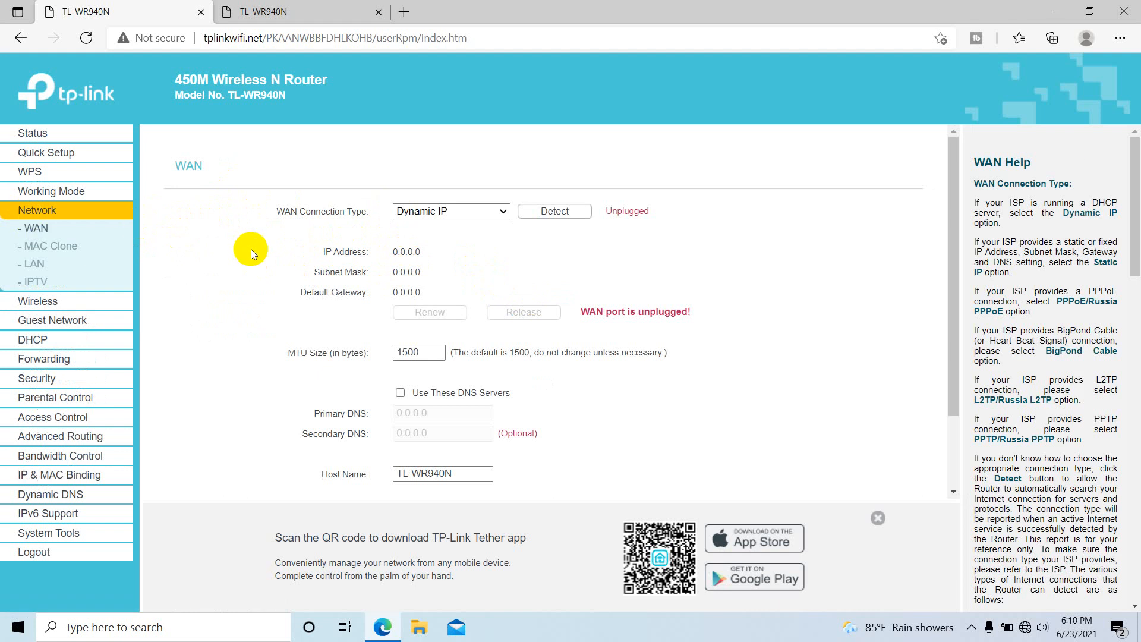
left_click(492, 213)
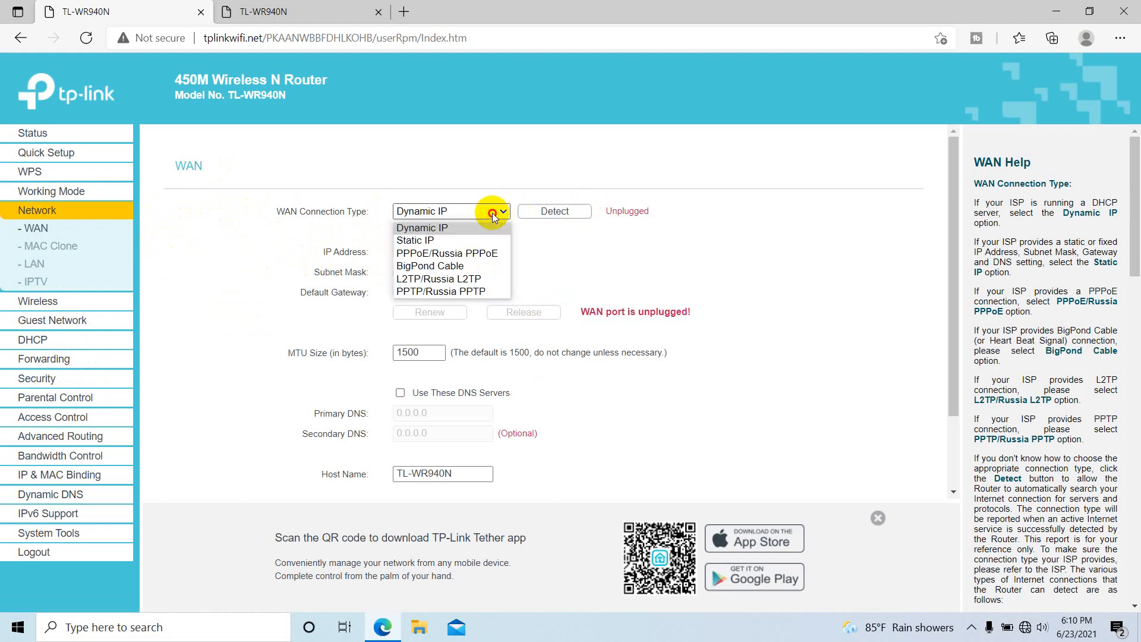
left_click(450, 232)
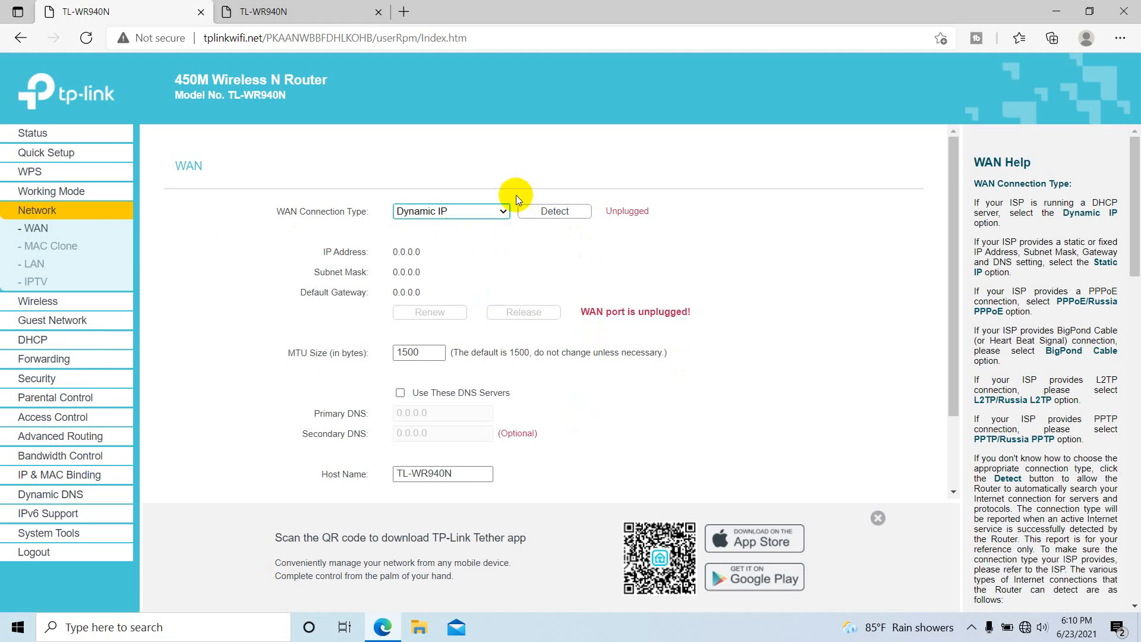
left_click(504, 211)
left_click(503, 211)
left_click(504, 211)
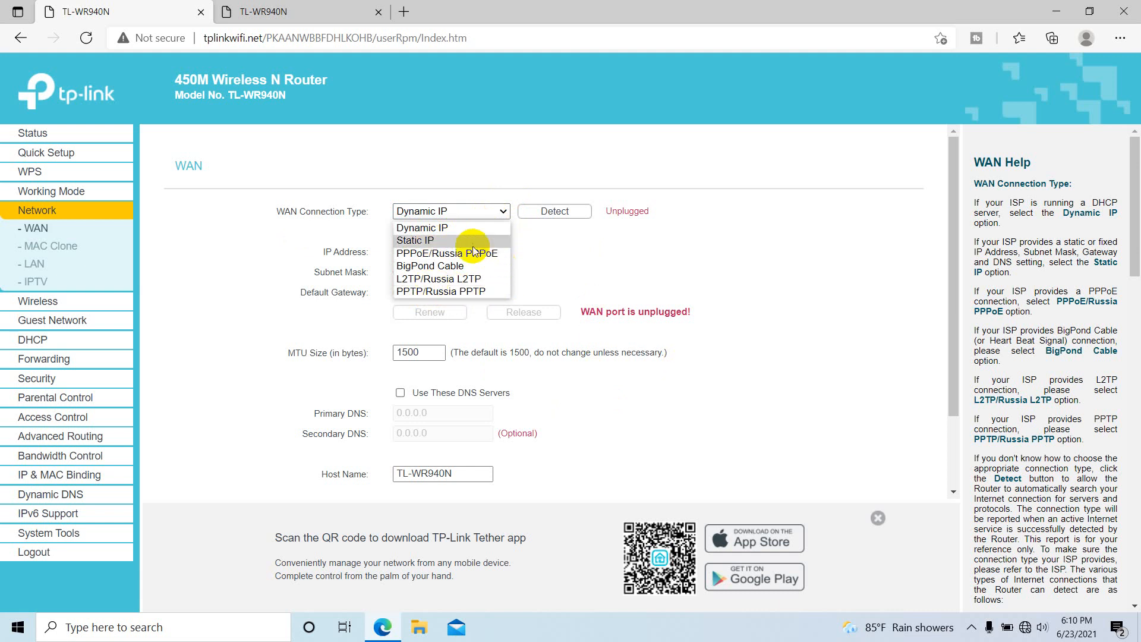
Switch WAN to Static IP: 192.168.50.10, mask 255.255.255.0, gateway 192.168.50.1
left_click(442, 243)
double_click(438, 252)
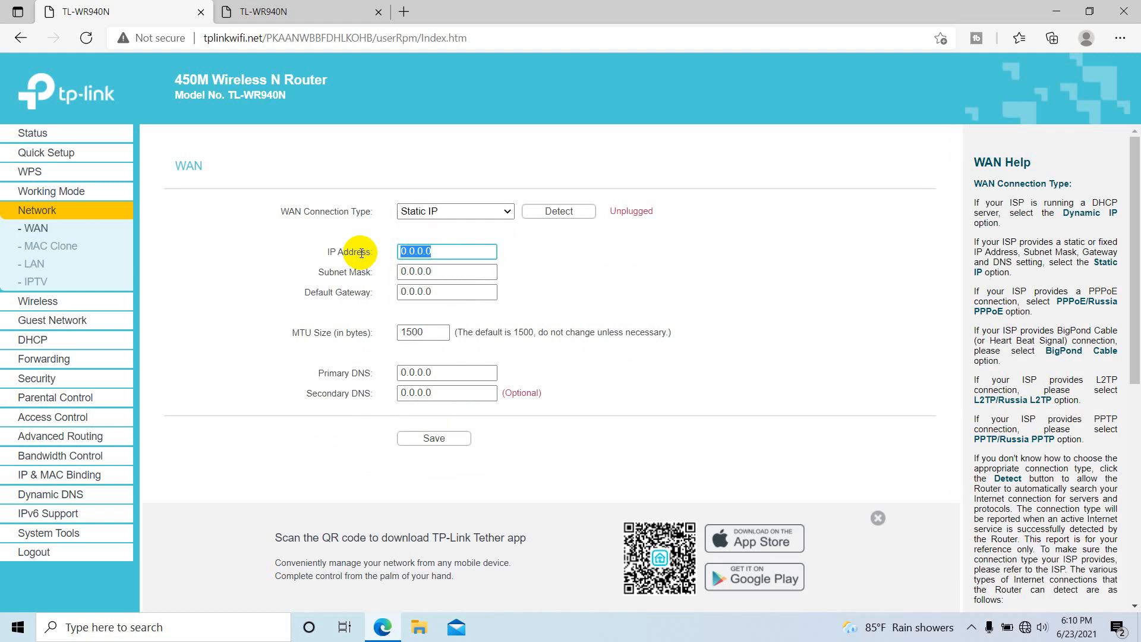
type("192.168.50.10")
key("Tab")
type("255")
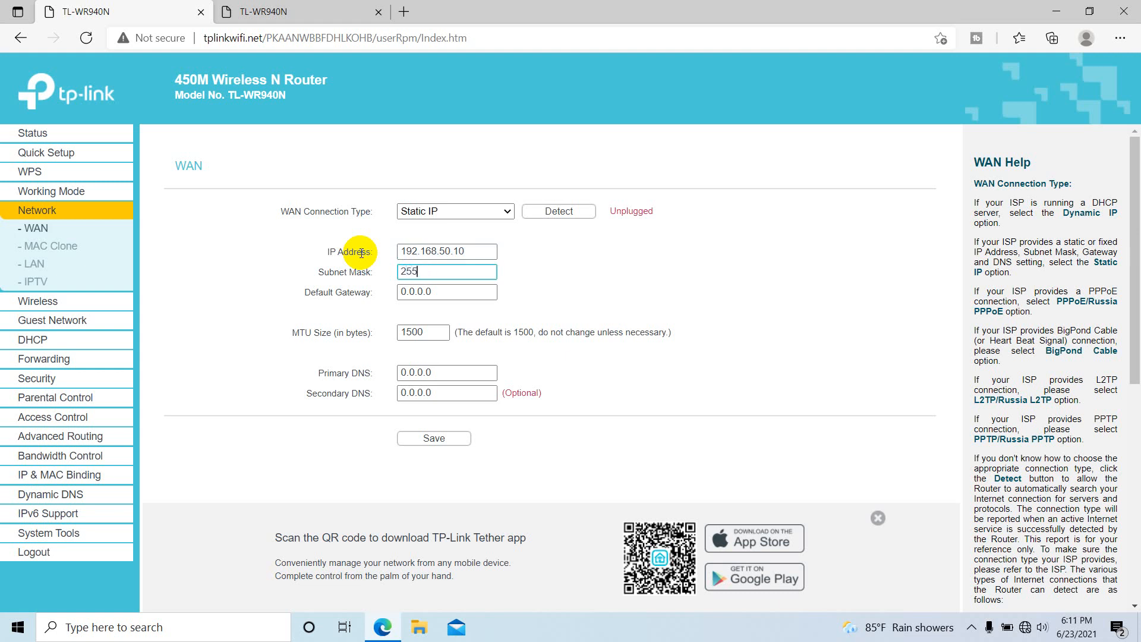
type(".255.255.0")
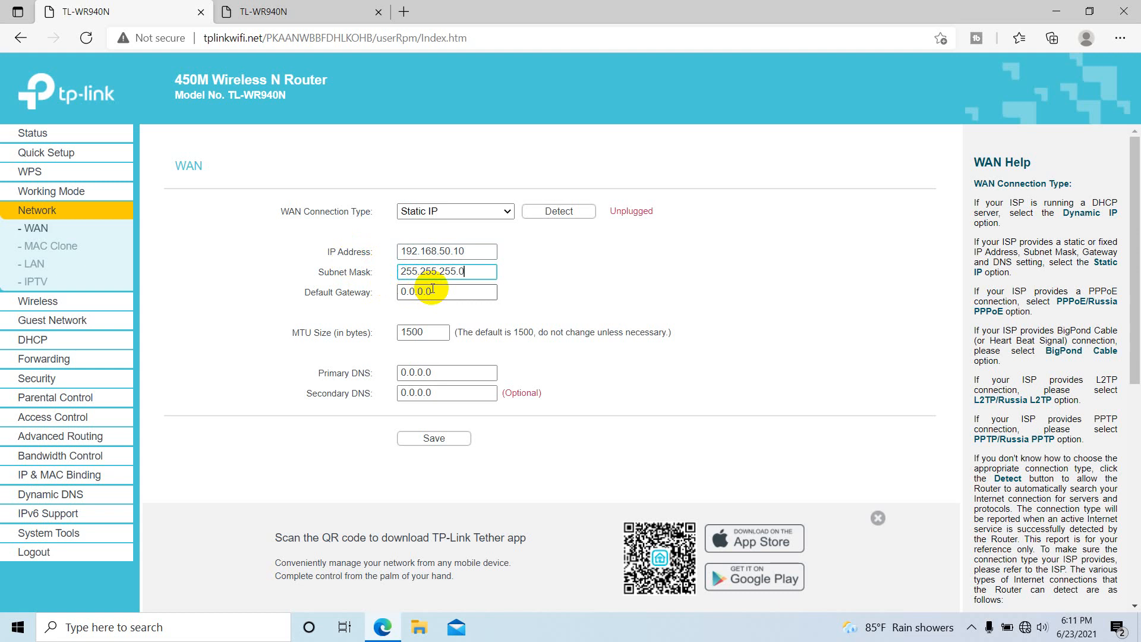
key("Tab")
type("19")
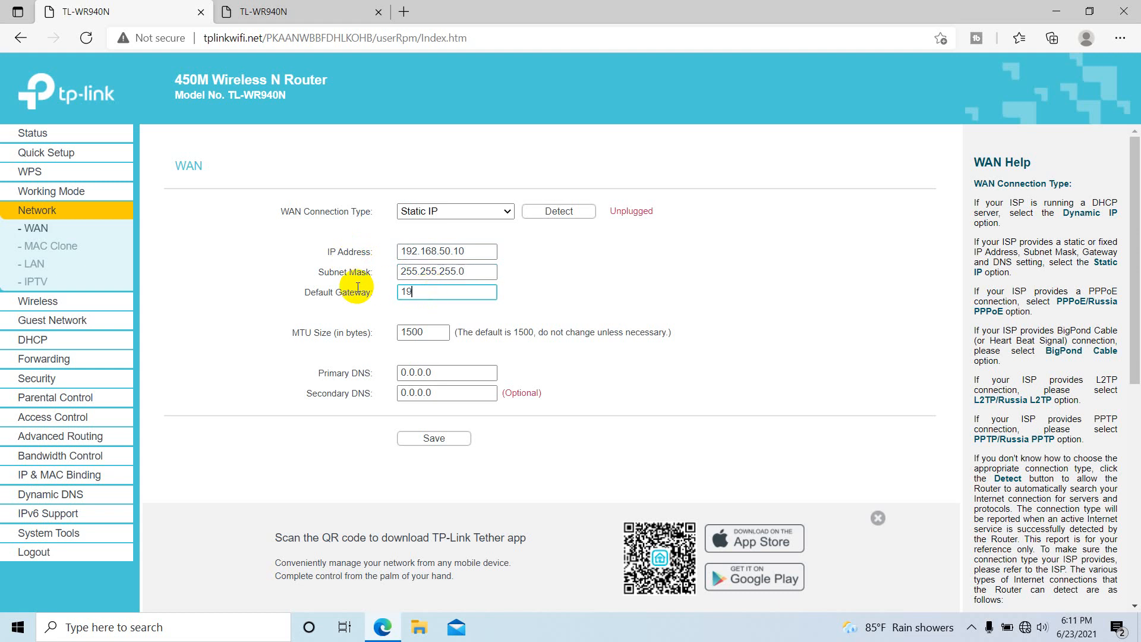
type("2.168.50.1")
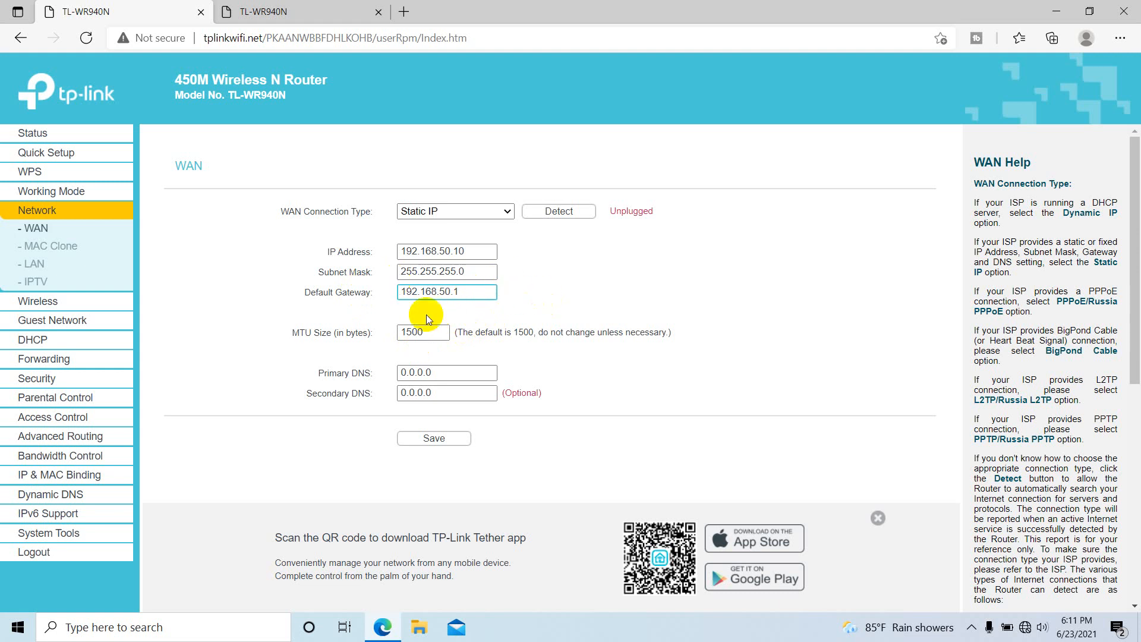
After the invalid-DNS alert, enter DNS 8.8.8.8 and 8.8.4.4 and save the WAN settings
left_click(430, 440)
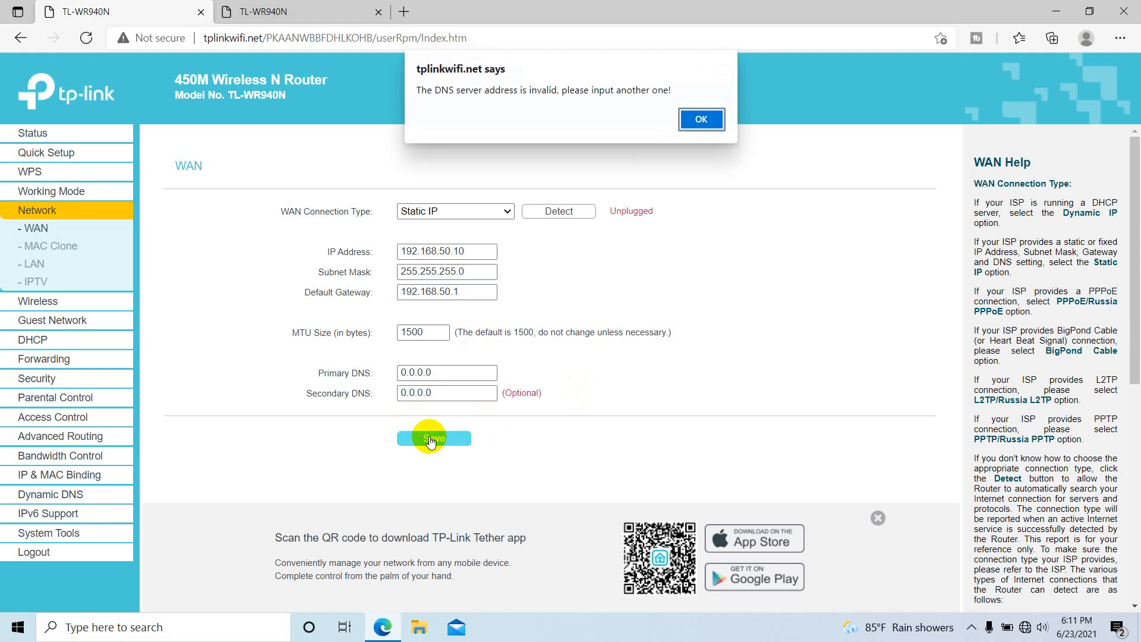
left_click(701, 120)
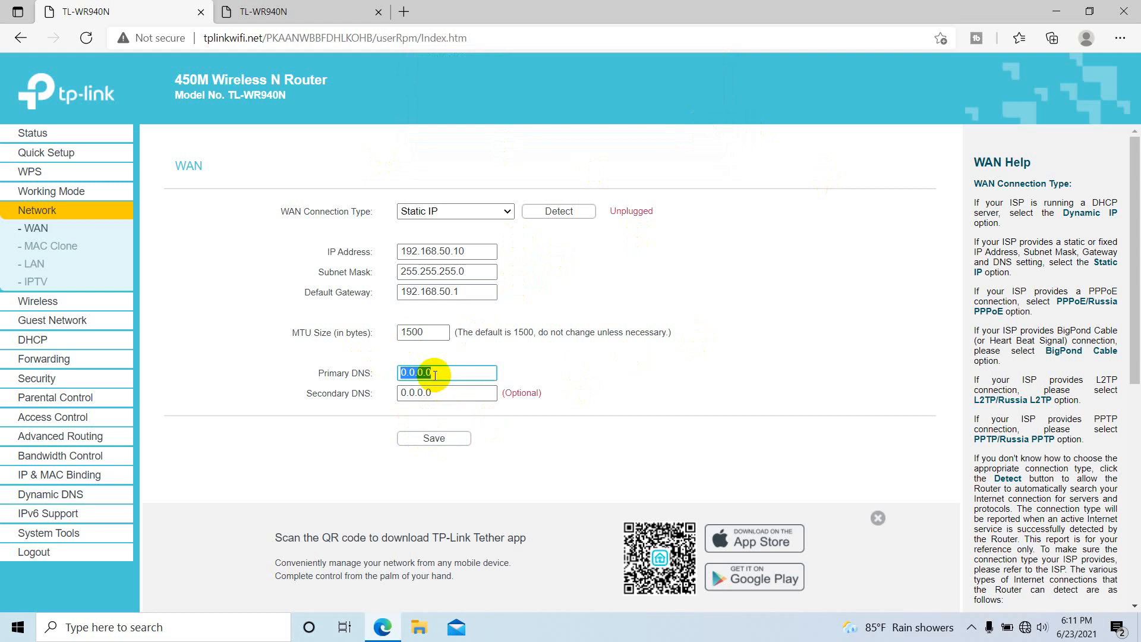
type("8.8.8.8")
key("Tab")
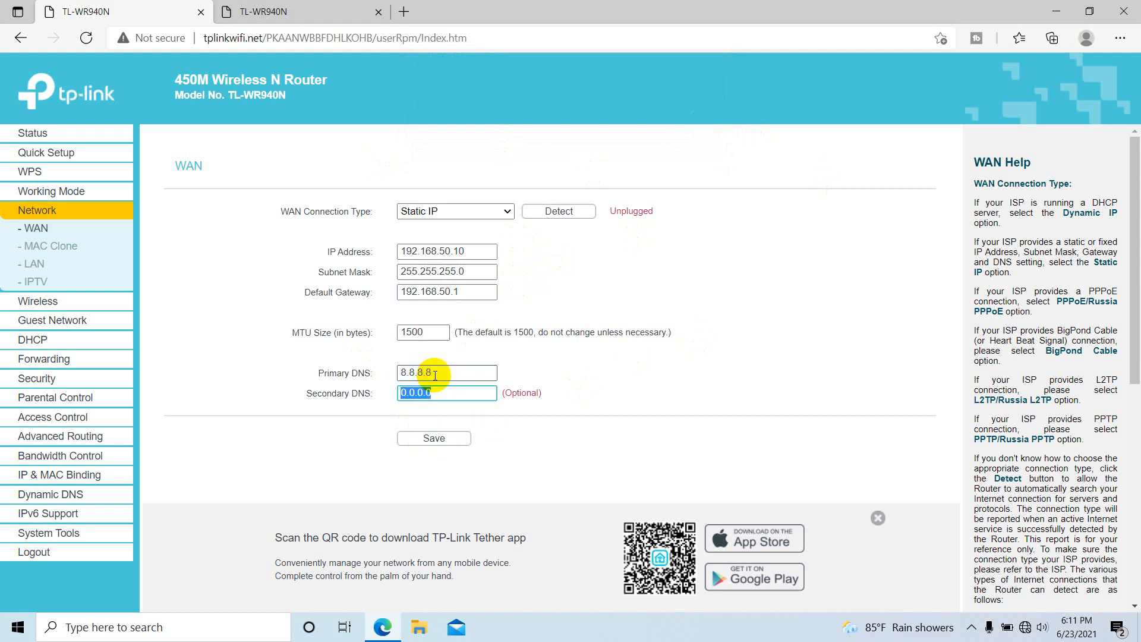
type("8.8.4.4")
left_click(447, 440)
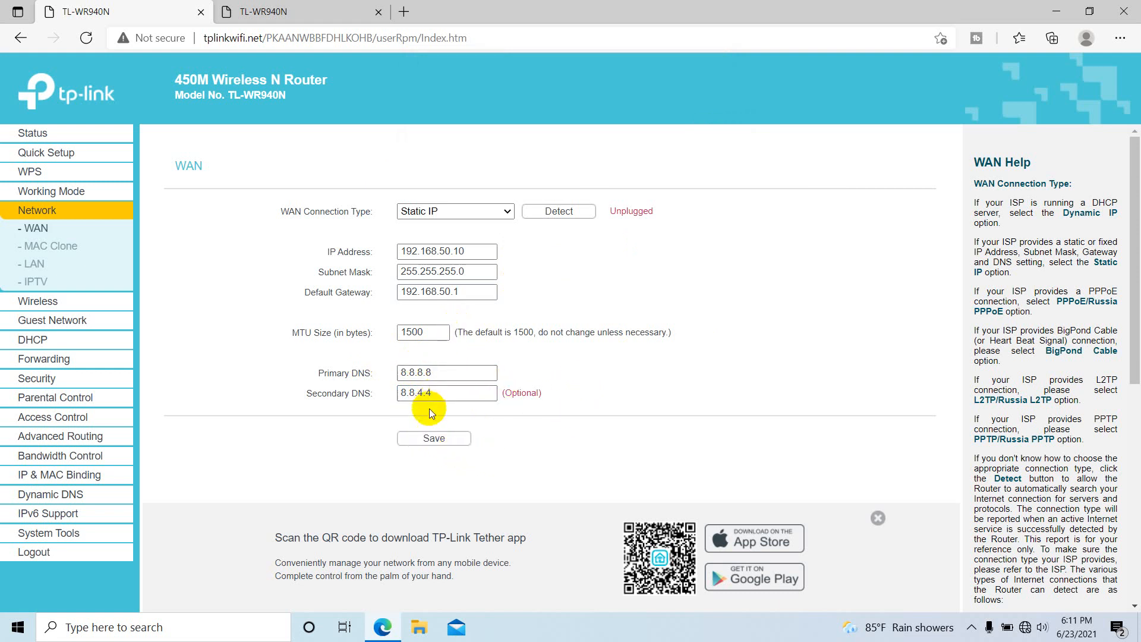
left_click(434, 438)
Go to the LAN page and close the extra router and empty browser tabs
left_click(41, 263)
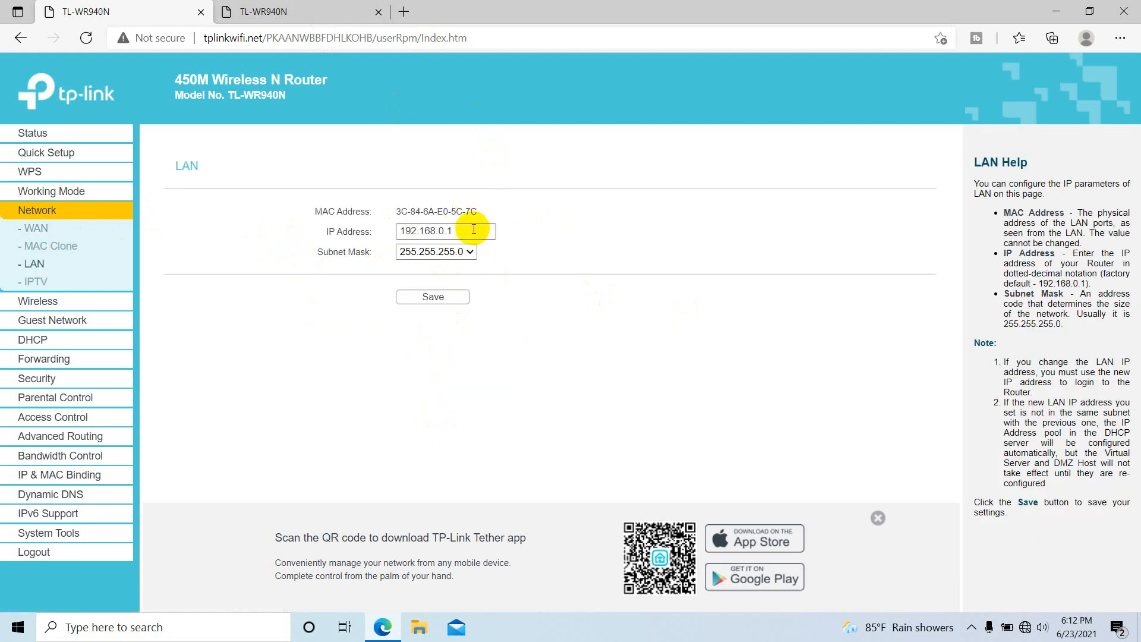
left_click(240, 9)
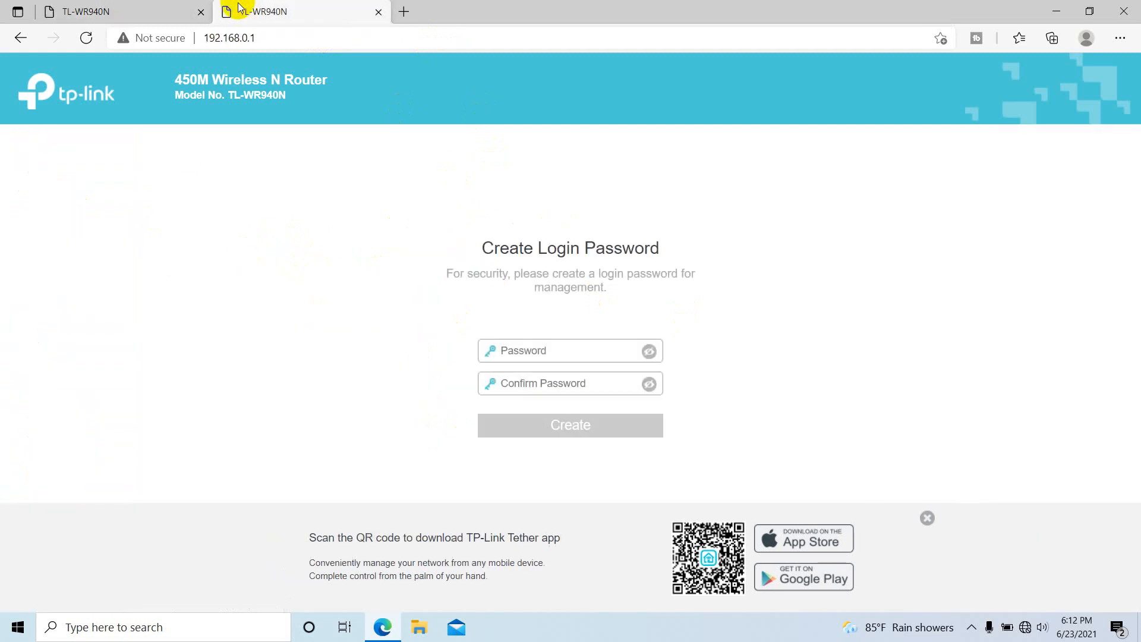
left_click(395, 11)
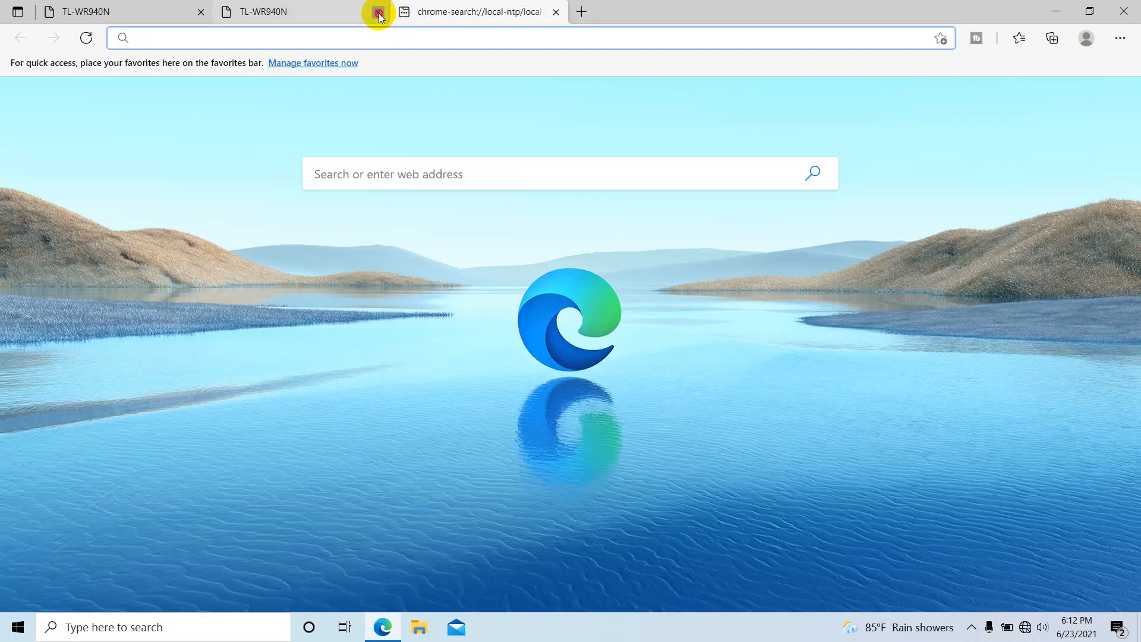
left_click(374, 12)
type("h")
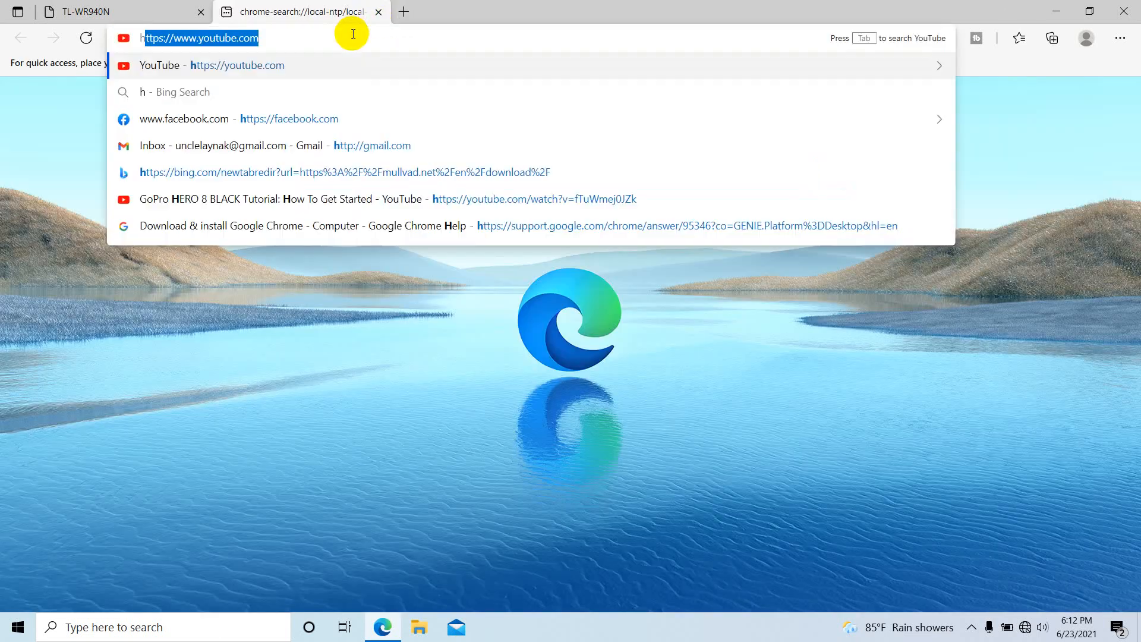
key("BackSpace")
key("BackSpace")
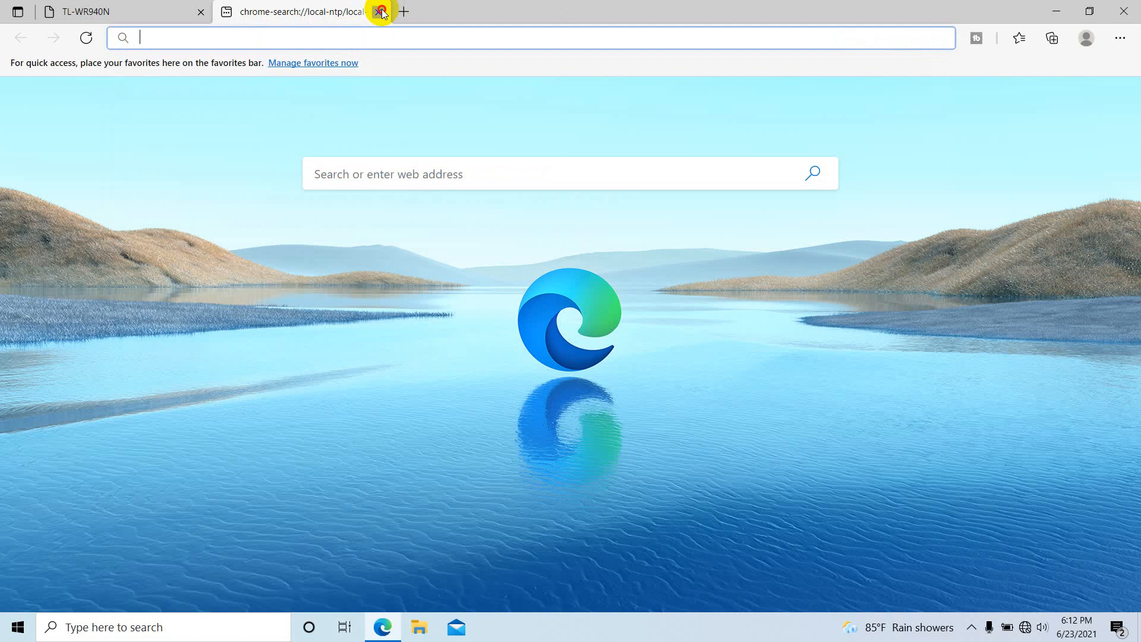
left_click(378, 11)
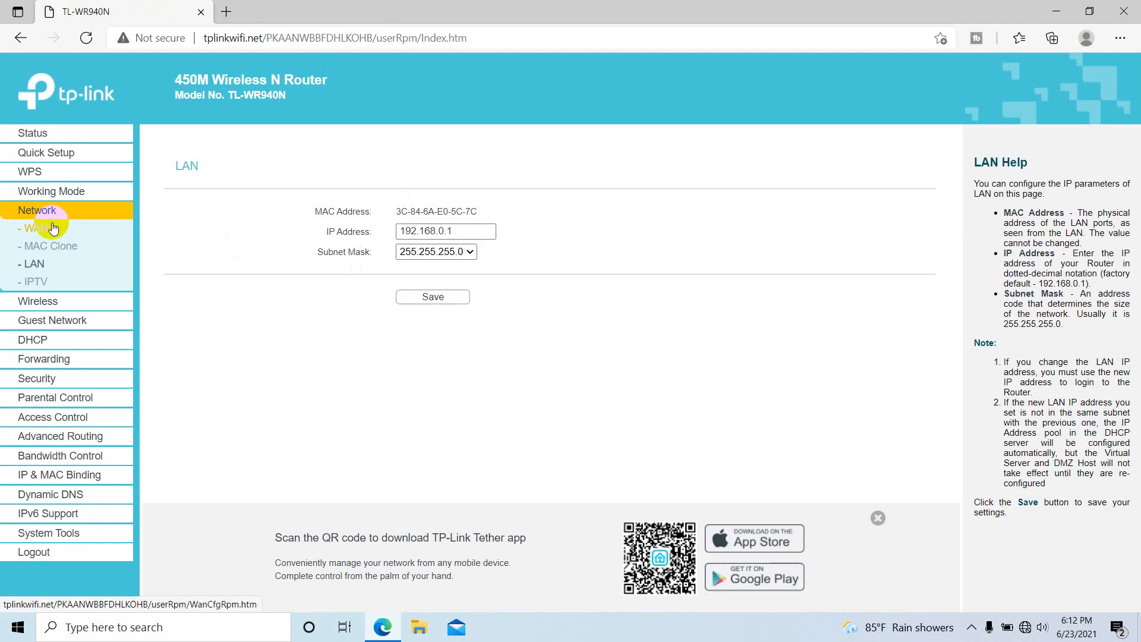
Check LAN IP 192.168.0.1 and keep the subnet mask at 255.255.255.0
left_click(37, 260)
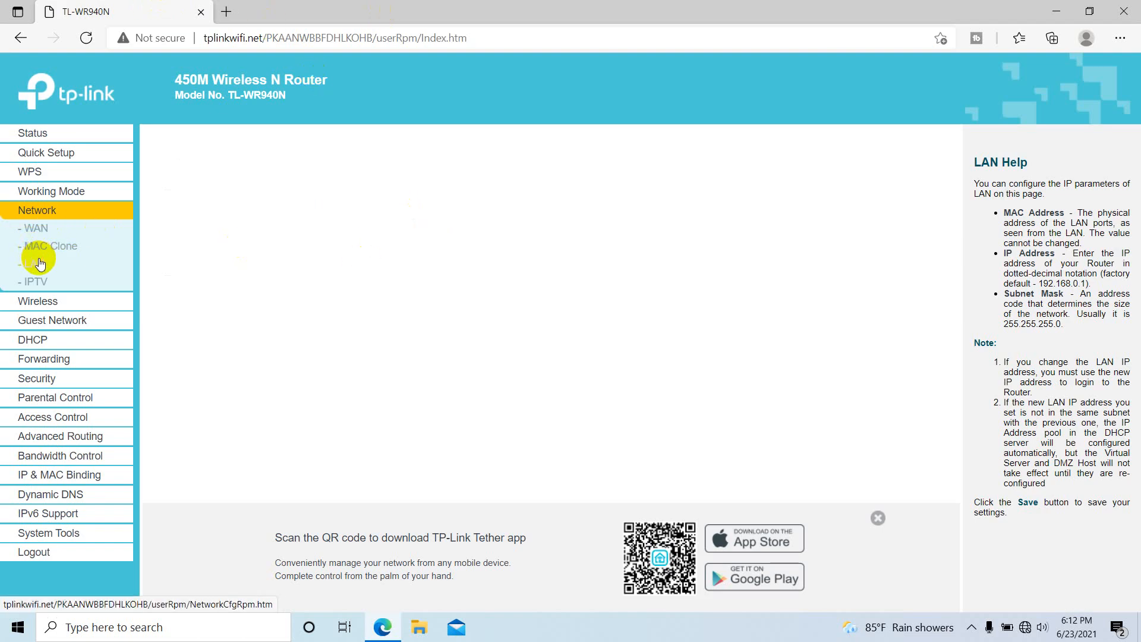
left_click(451, 235)
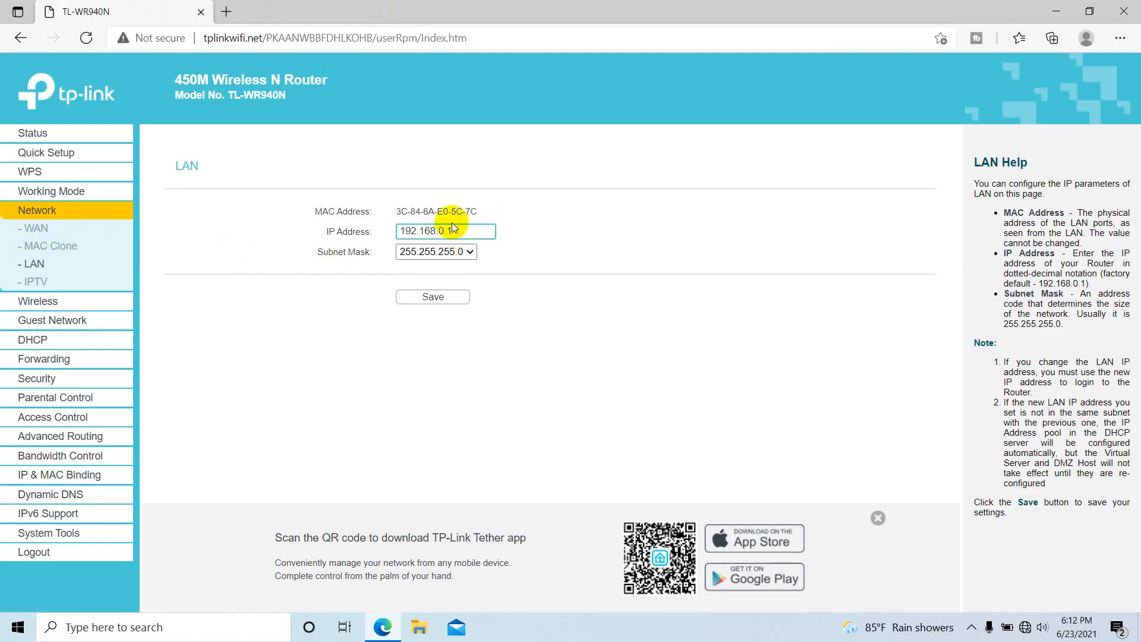
left_click(445, 230)
left_click(474, 252)
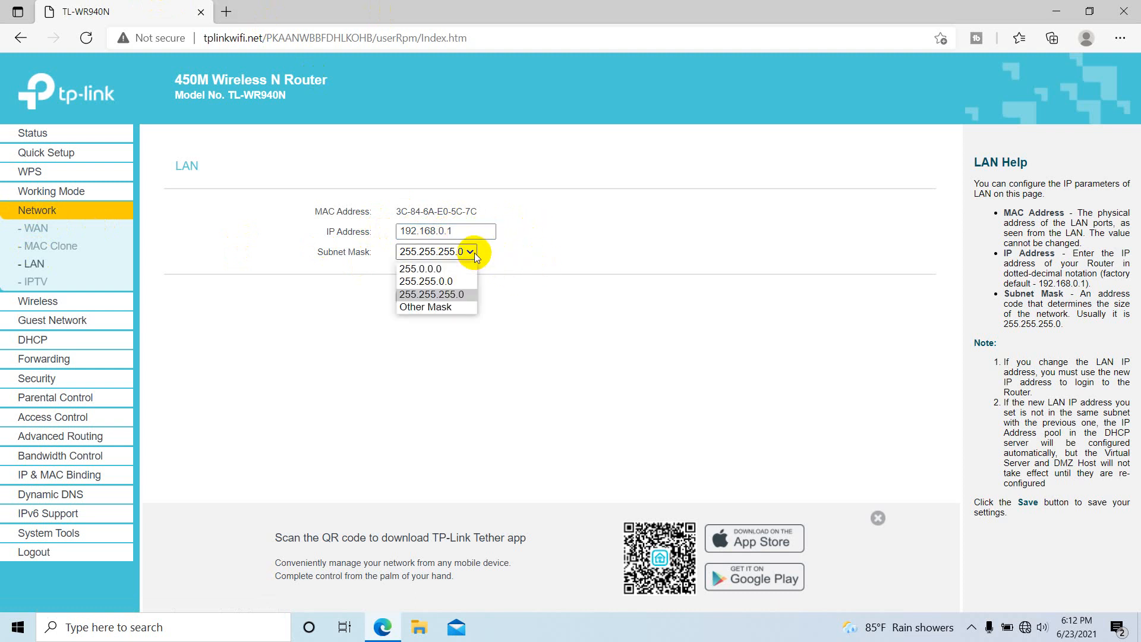
left_click(473, 254)
left_click(474, 254)
left_click(473, 255)
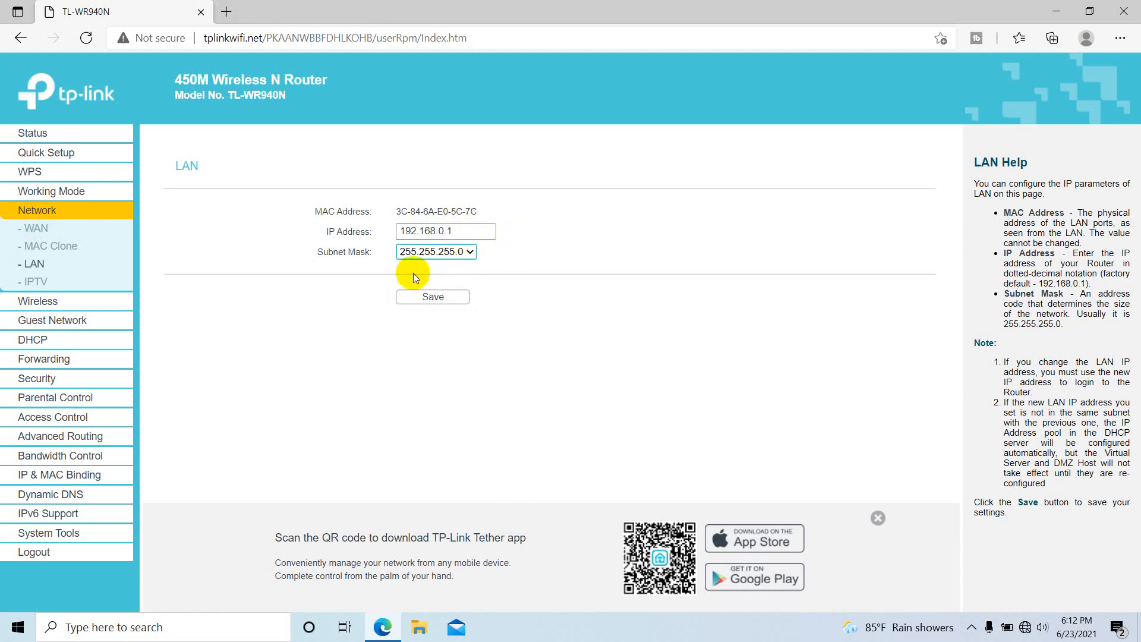
left_click(226, 12)
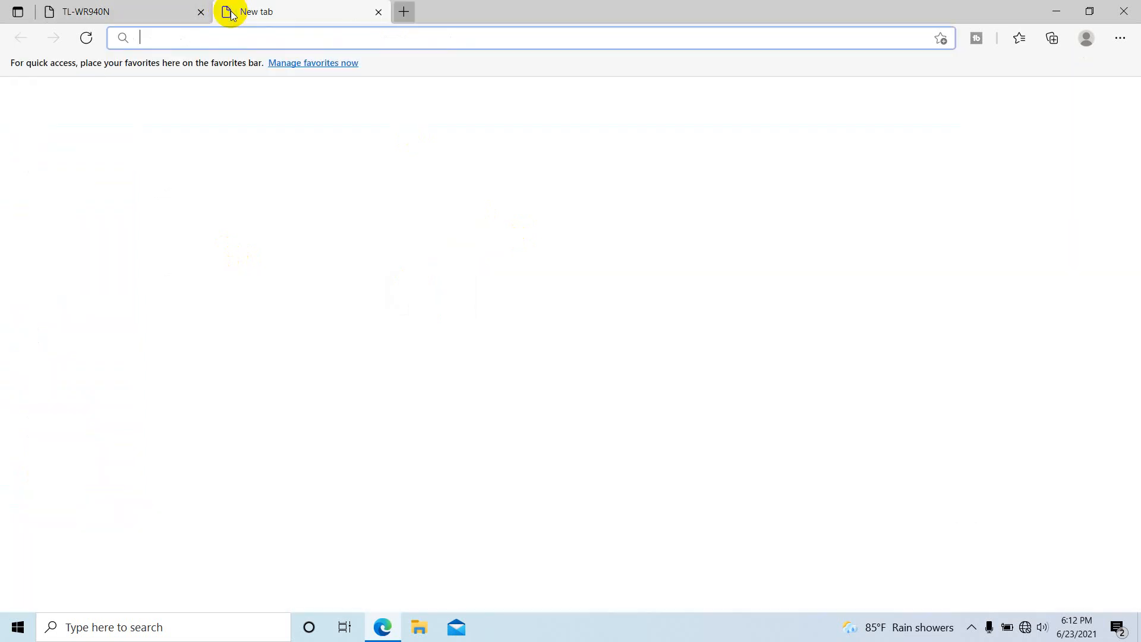
left_click(378, 12)
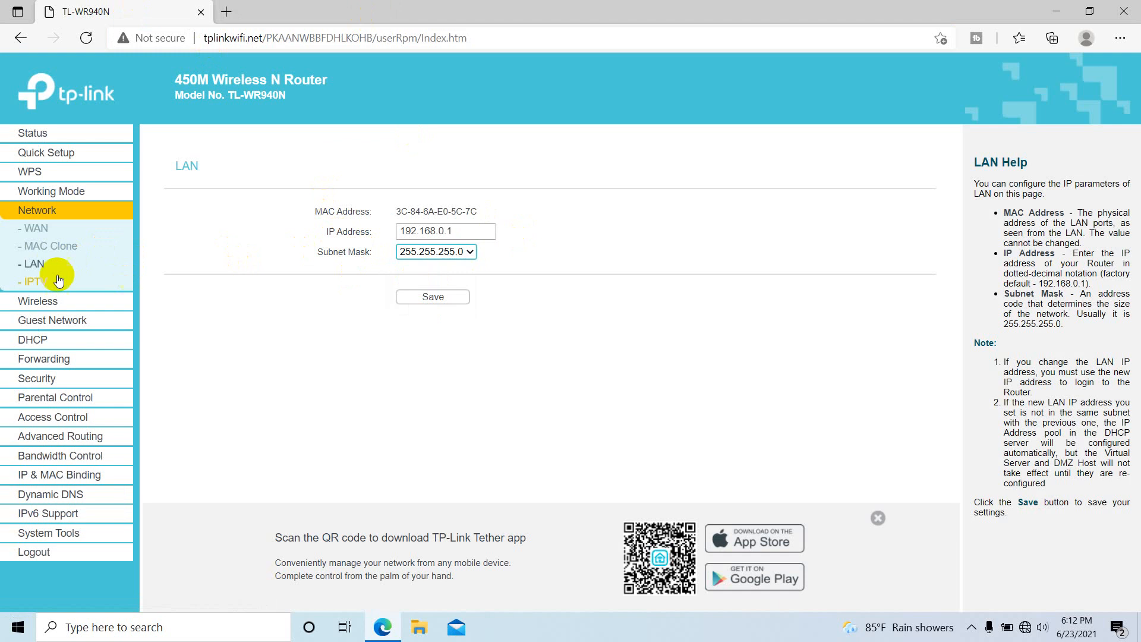
left_click(466, 232)
left_click(423, 297)
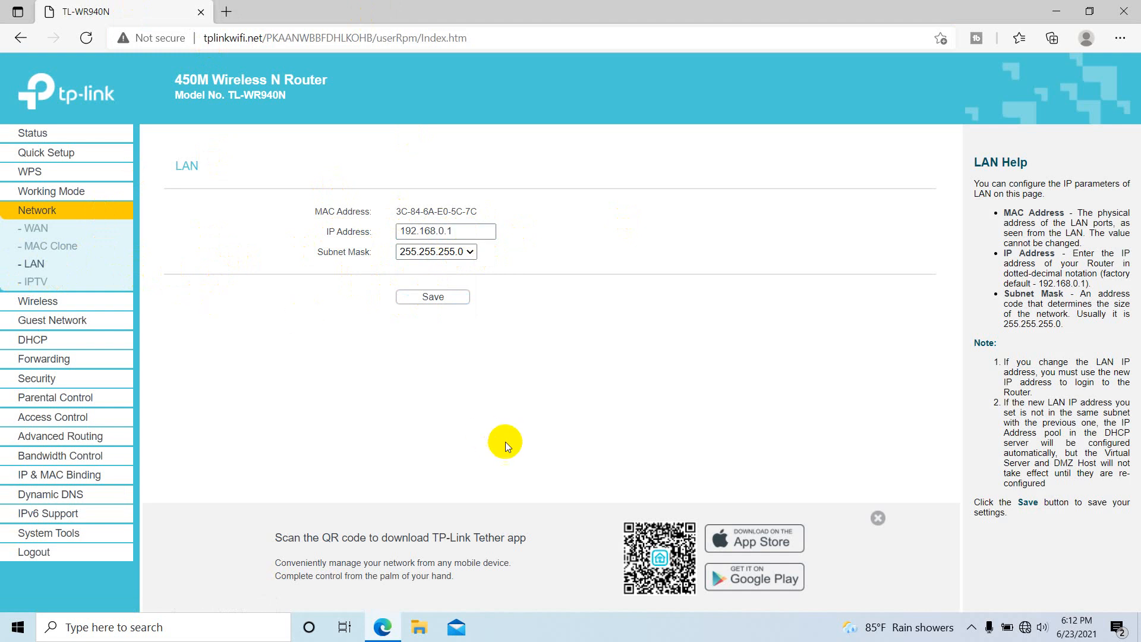
left_click(972, 628)
left_click(971, 628)
left_click(1025, 627)
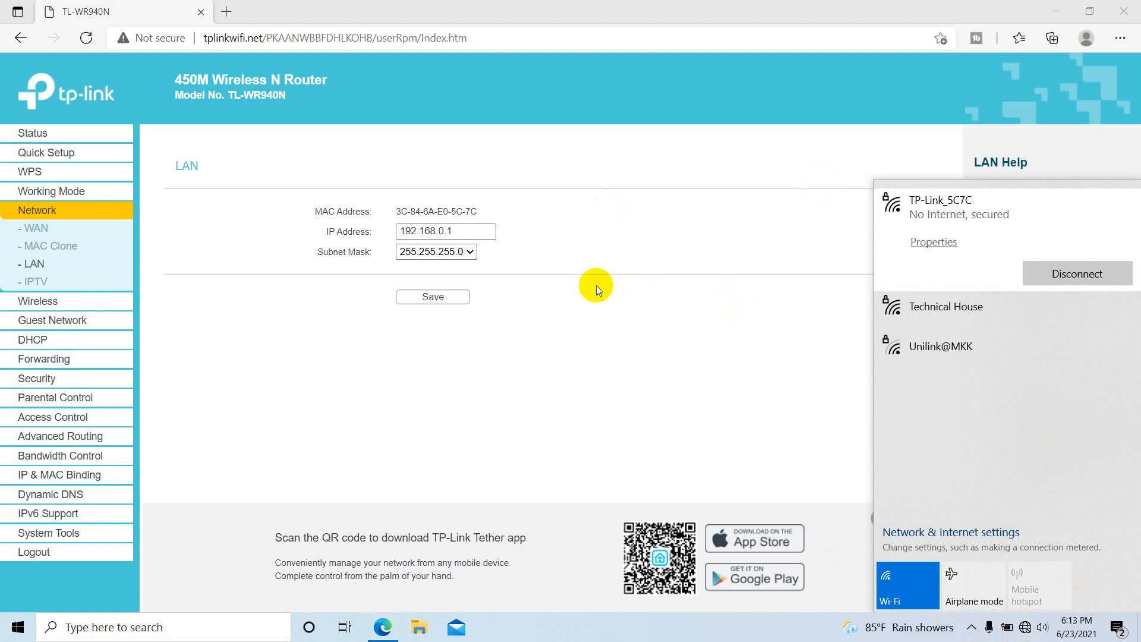
left_click(652, 304)
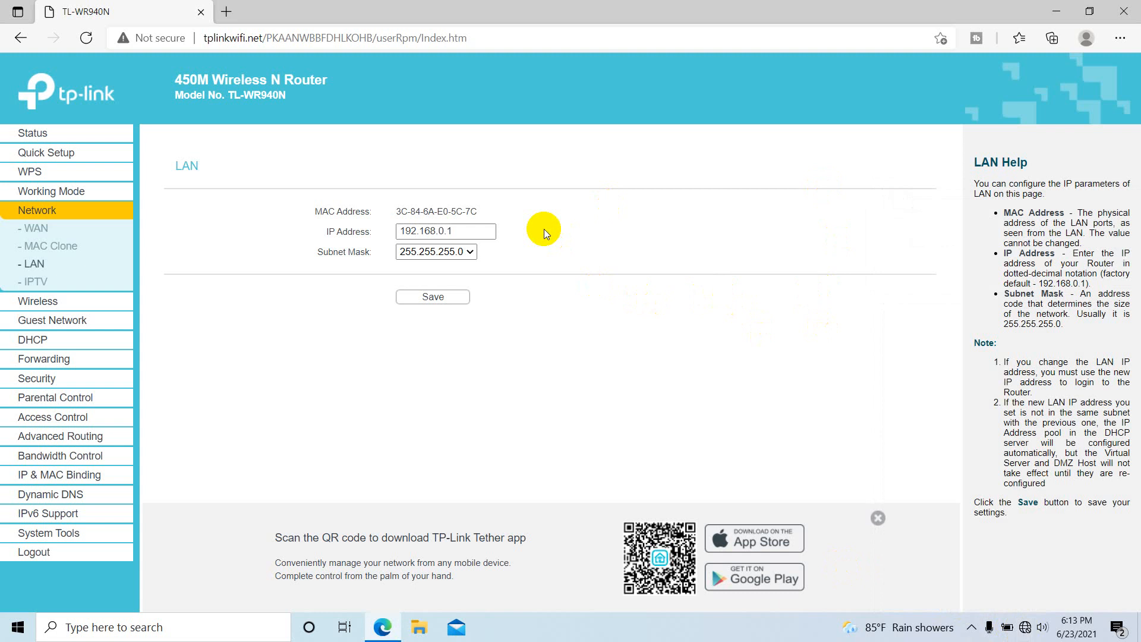
Open Wireless Settings and select, then deselect, the network name TP-Link_5C7C
left_click(29, 308)
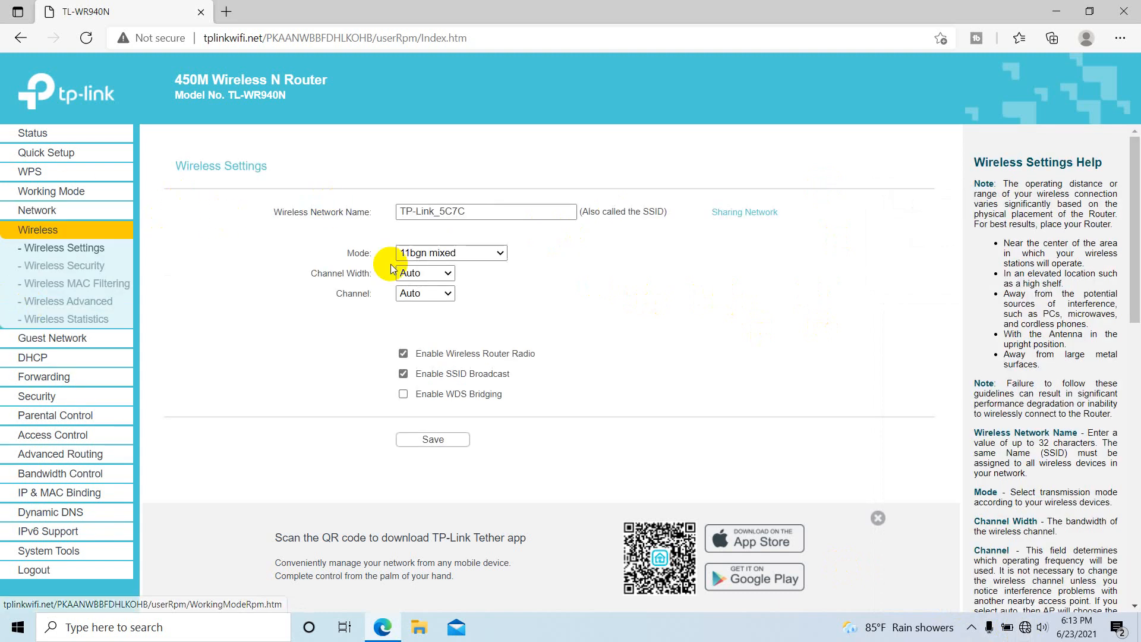
left_click_drag(511, 210, 347, 208)
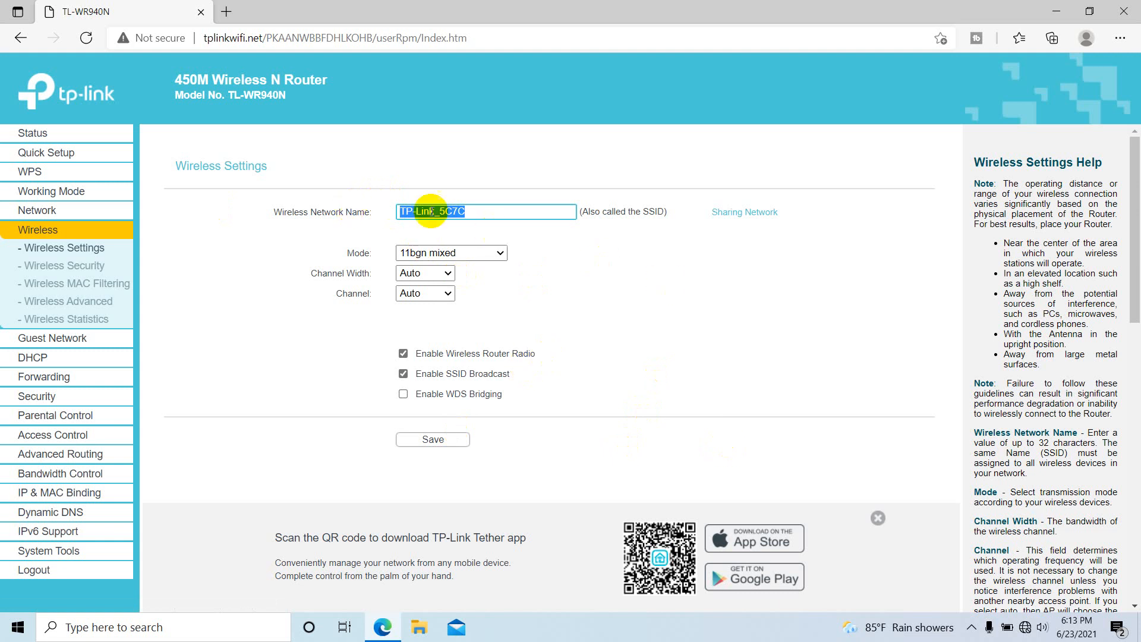
left_click(726, 296)
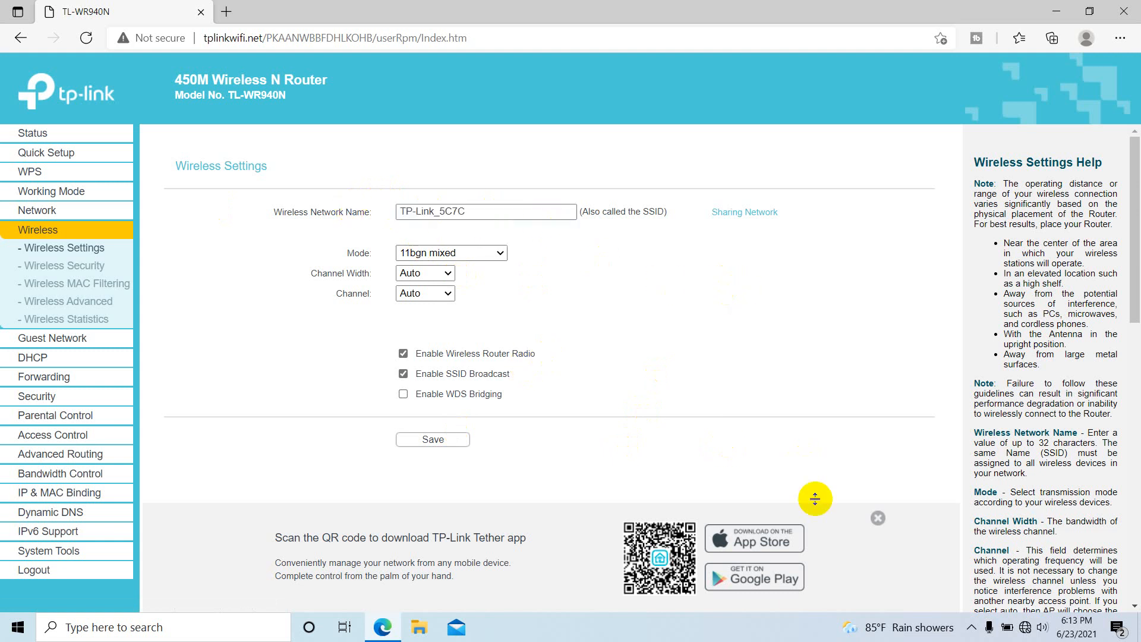
Check the hidden tray icons, set the caret at the name's end, and bring up the Wi-Fi list
left_click(973, 629)
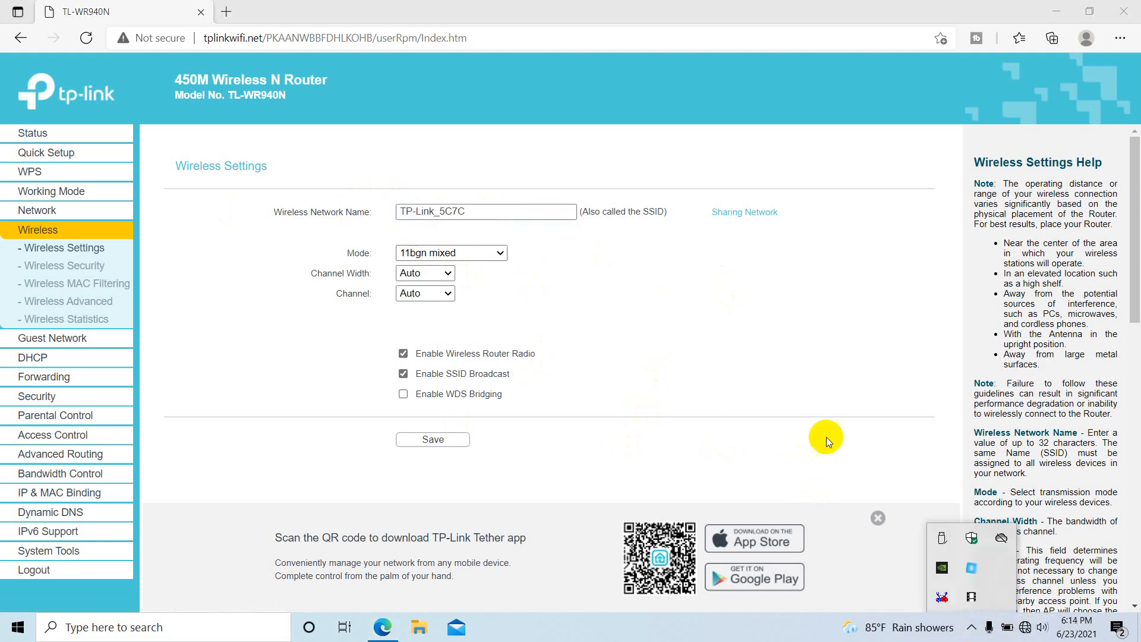
left_click(821, 423)
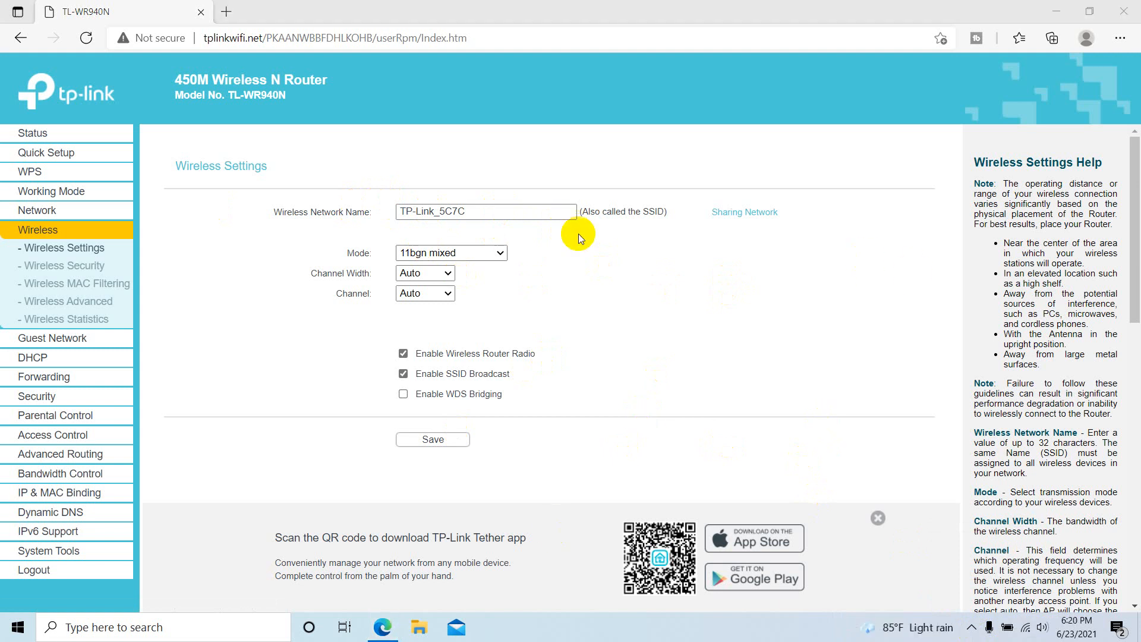
left_click(480, 218)
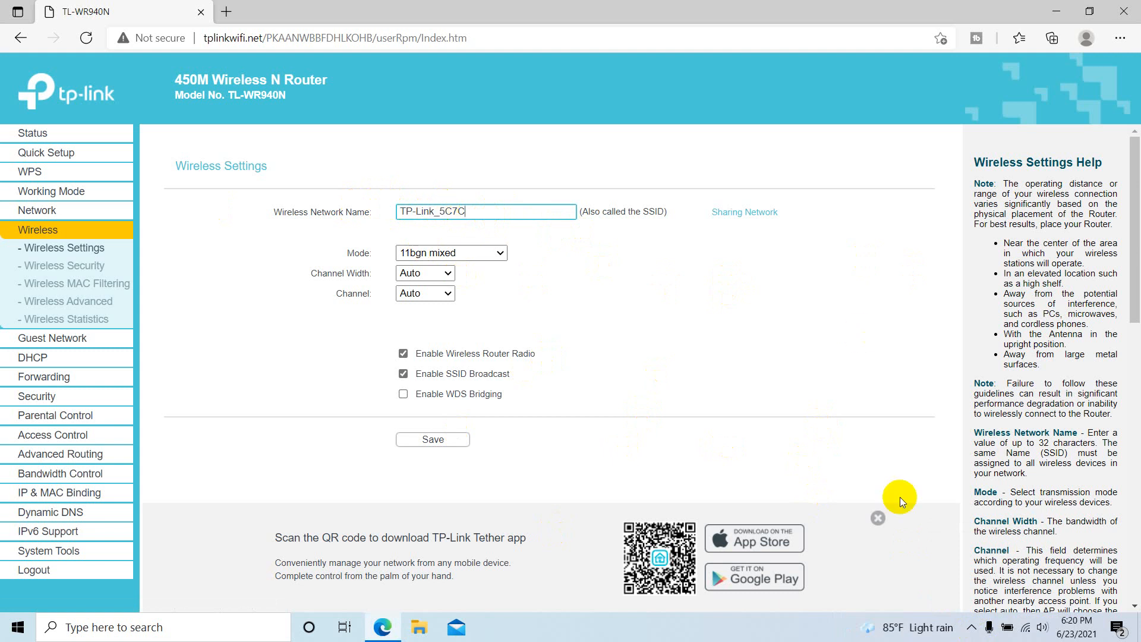
left_click(1026, 628)
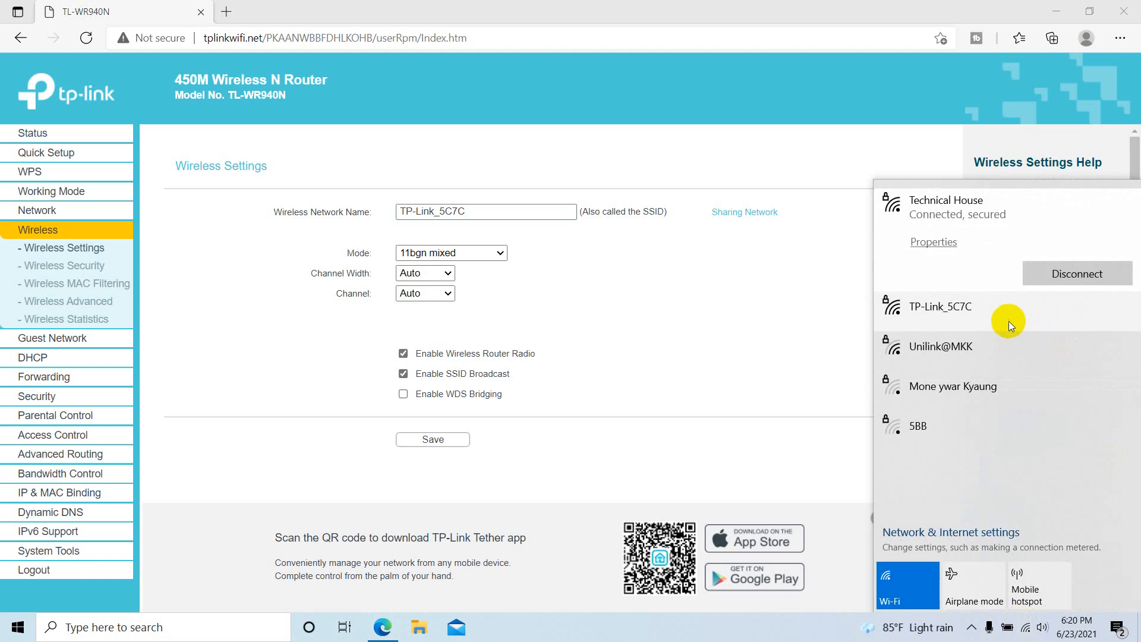
Join the TP-Link_5C7C Wi-Fi network and recheck the network list to confirm it's connected
left_click(1001, 316)
left_click(1056, 313)
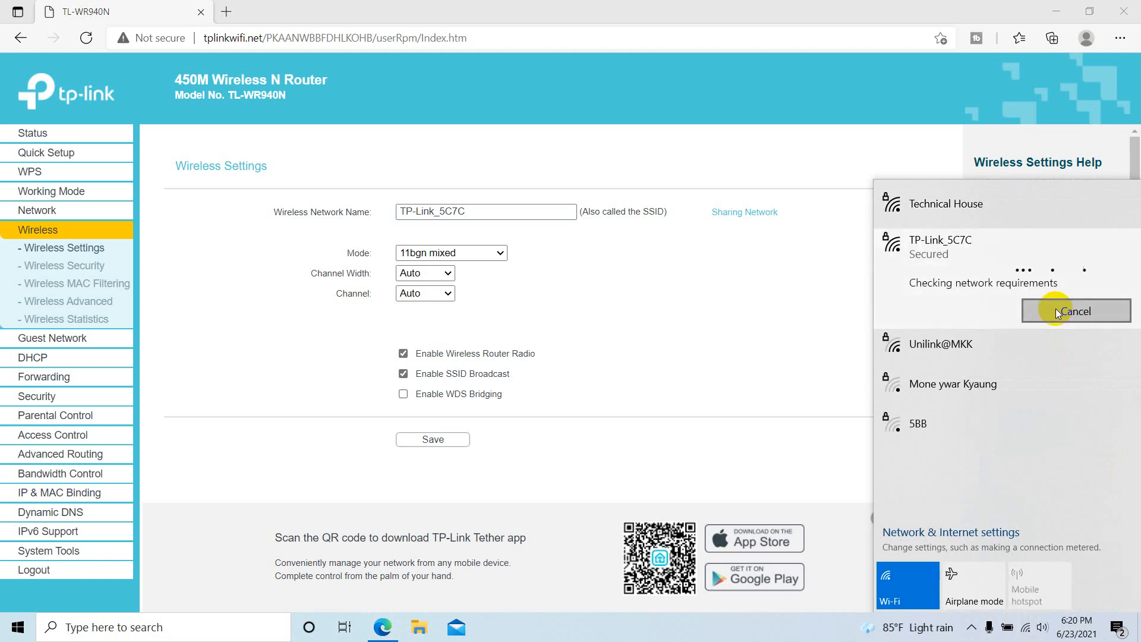
left_click(872, 382)
left_click(1027, 629)
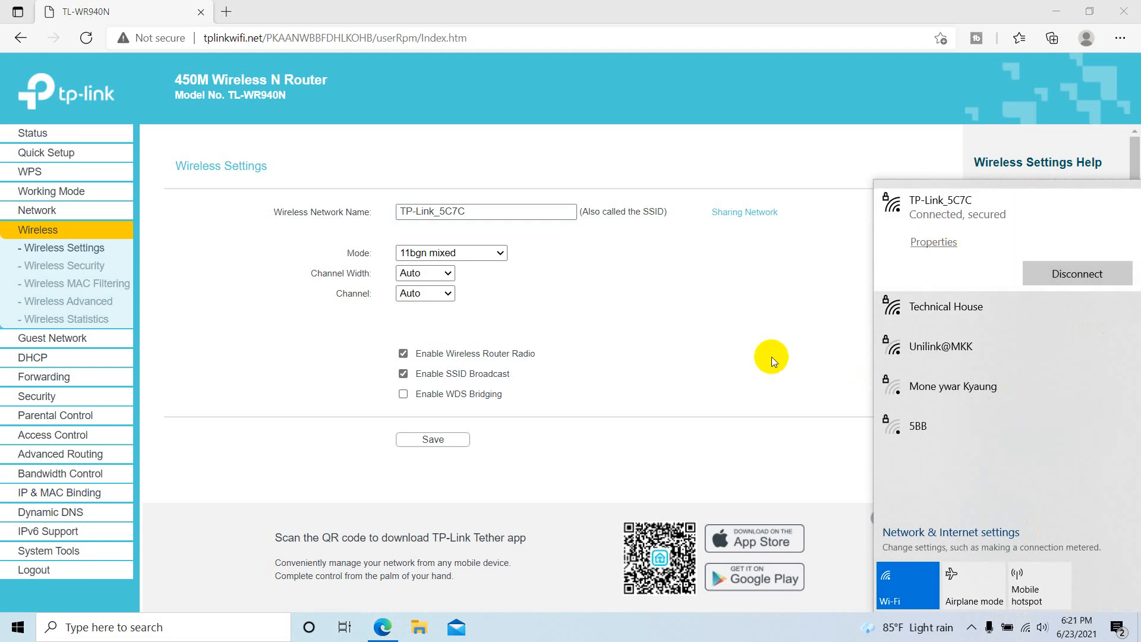
left_click(772, 357)
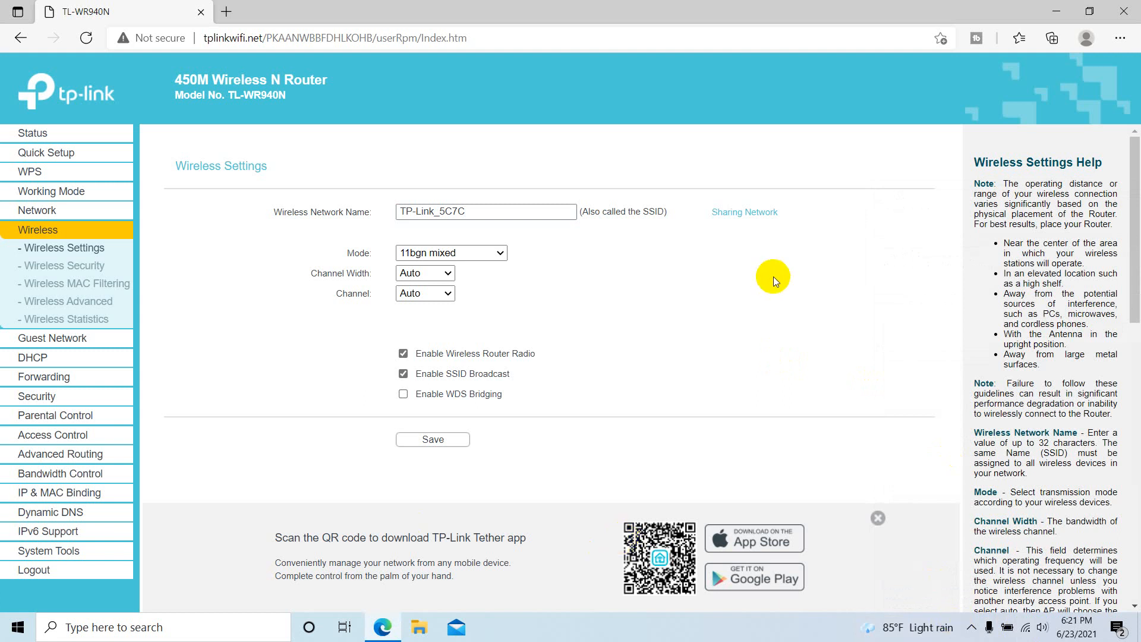
left_click(48, 230)
left_click(492, 208)
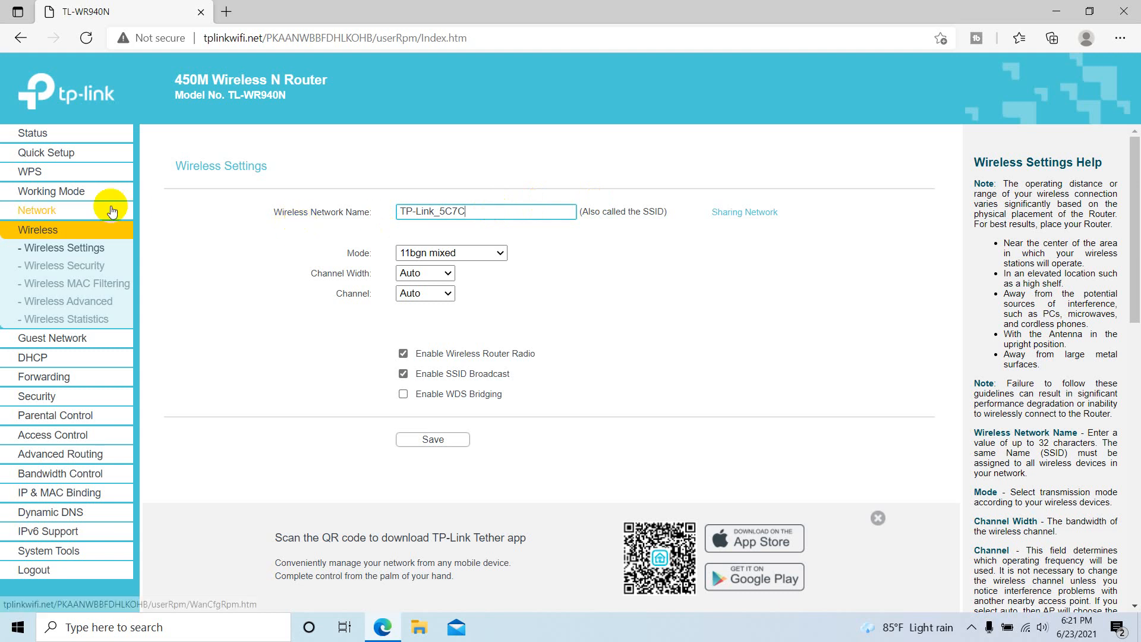
left_click_drag(476, 212, 372, 232)
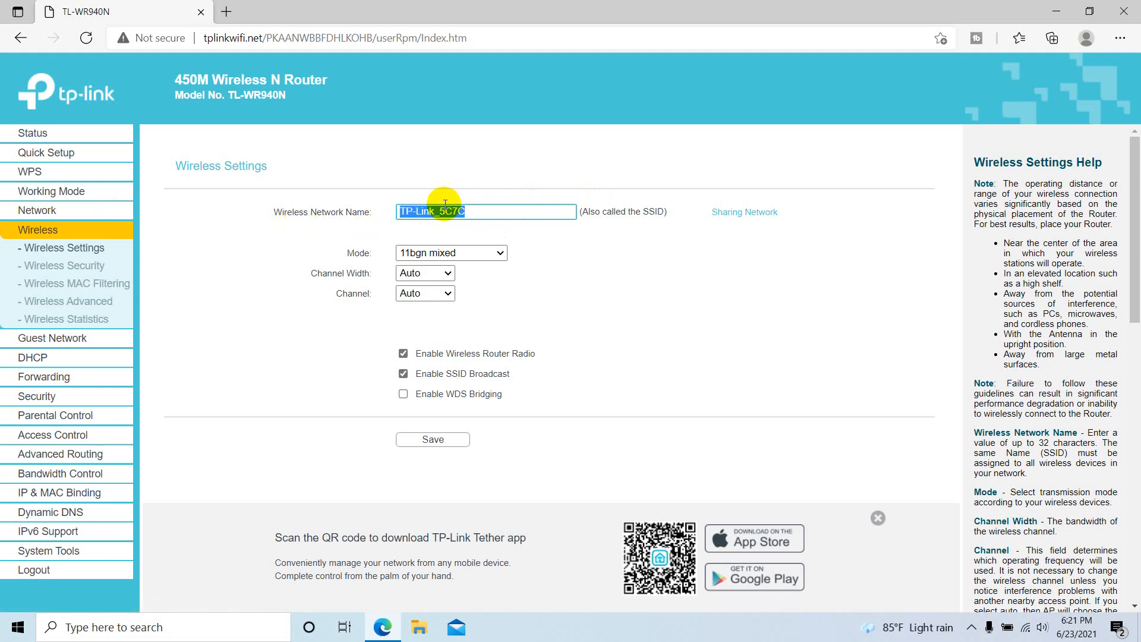
left_click(490, 214)
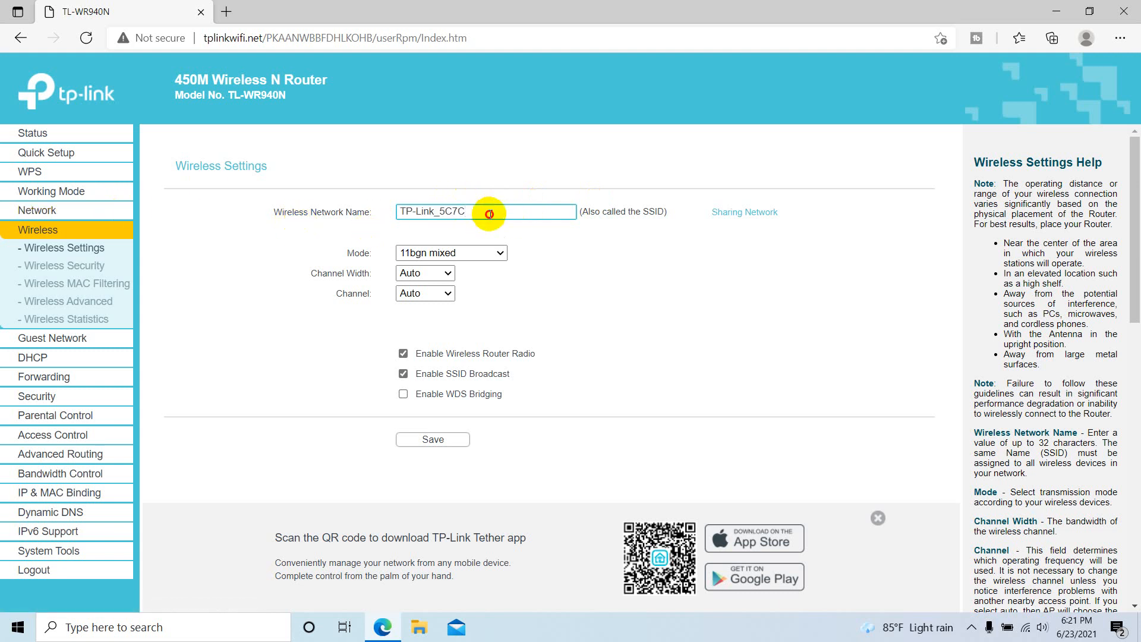
left_click_drag(491, 214, 385, 216)
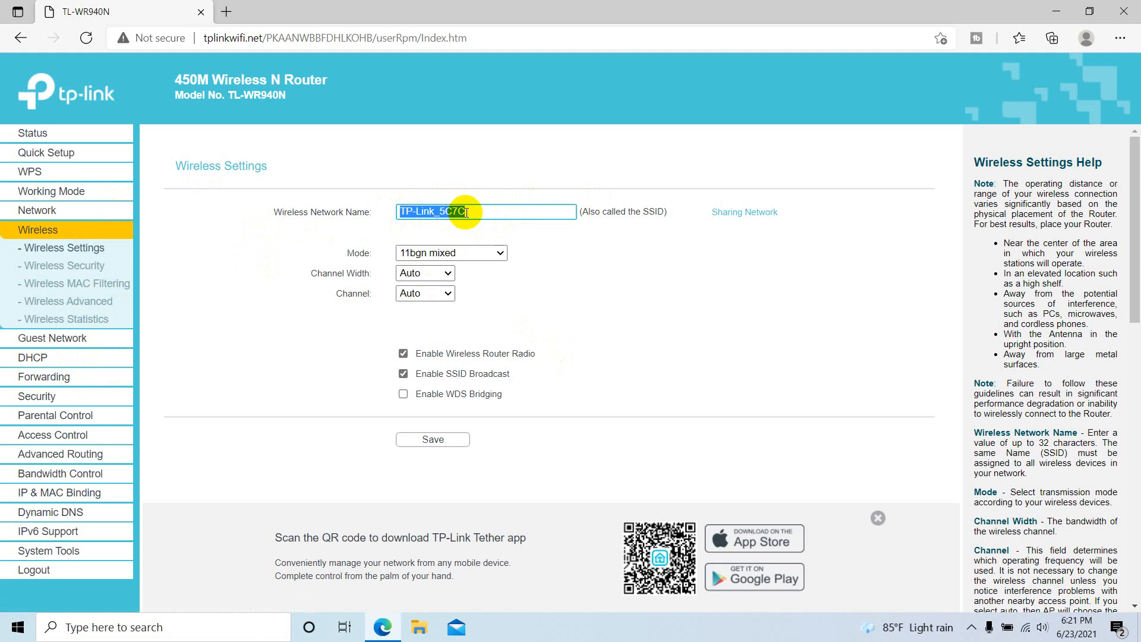
left_click(66, 245)
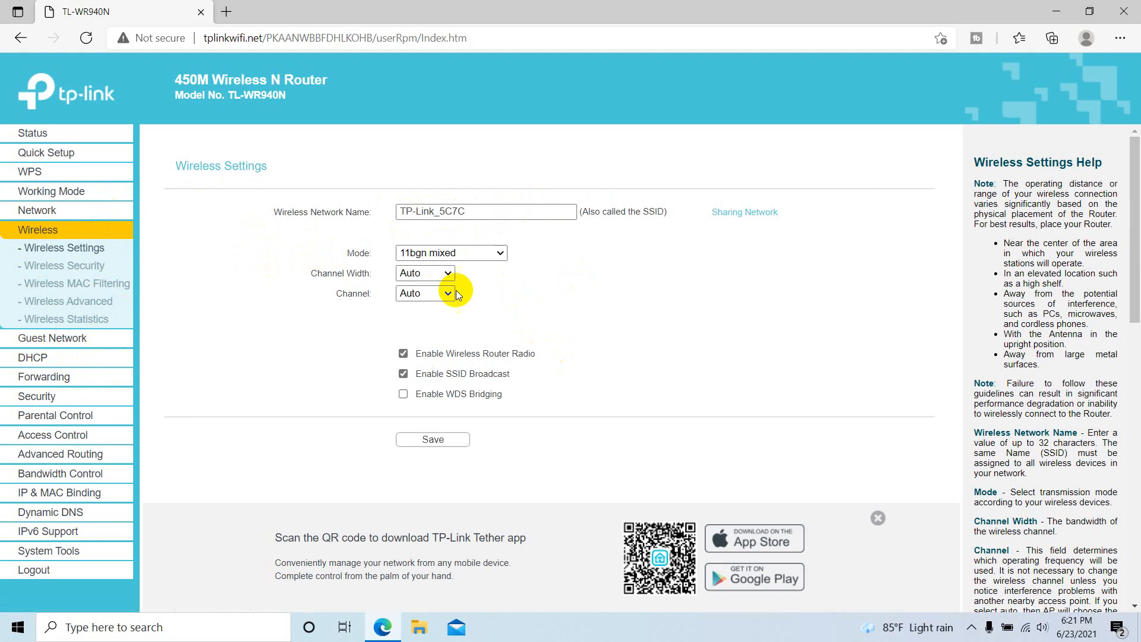
Glance at the wireless password, then replace the network name with 'Yango'
left_click(66, 265)
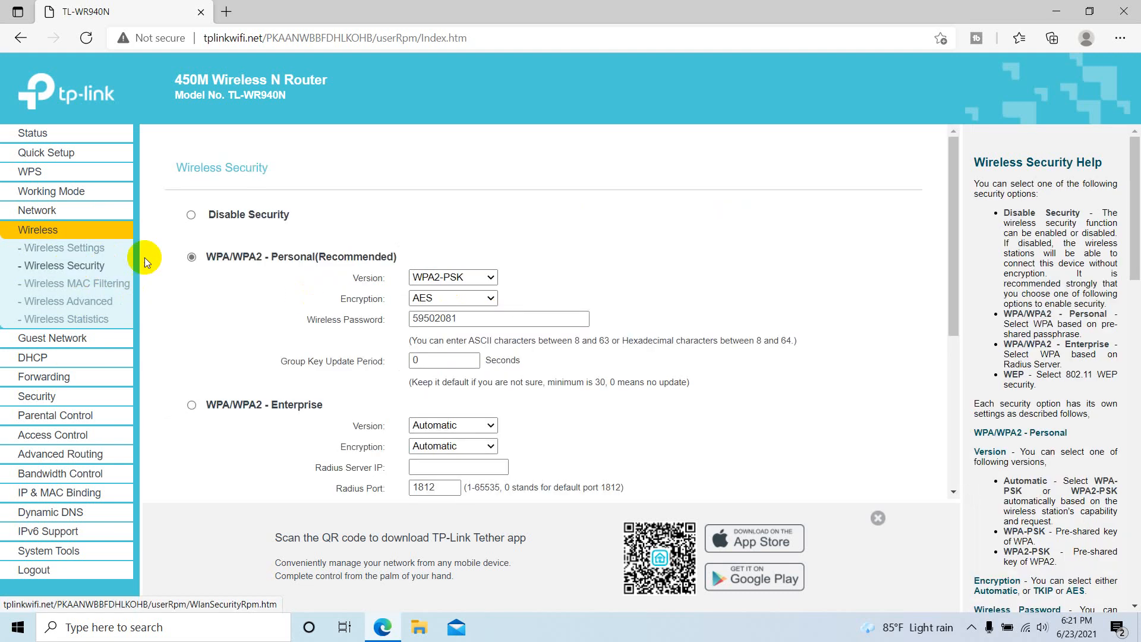
double_click(484, 319)
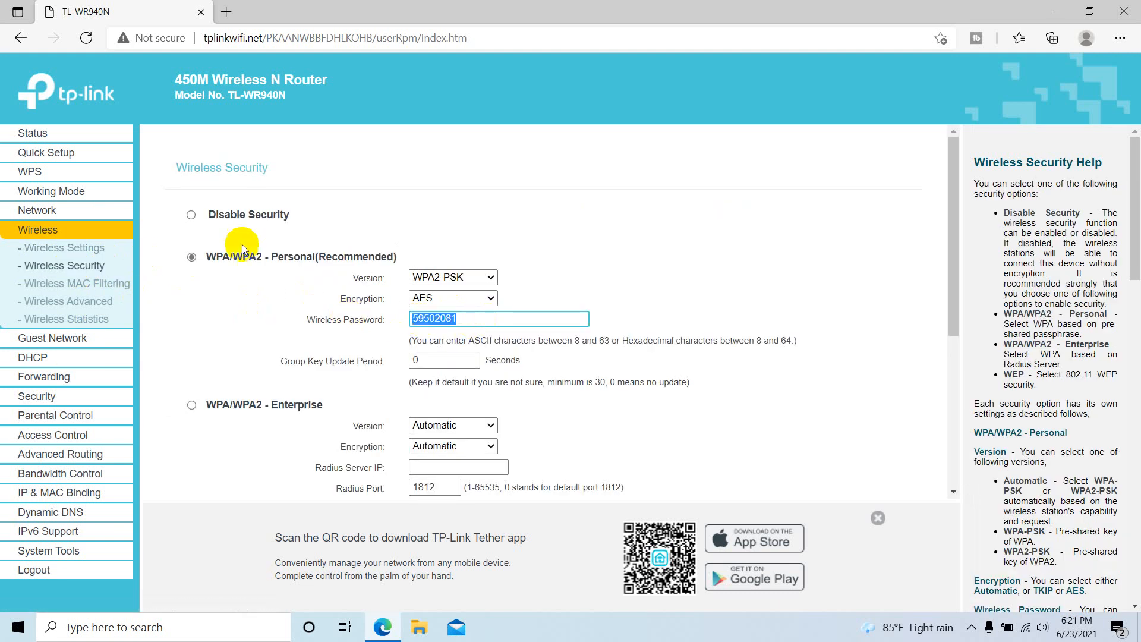
left_click(129, 222)
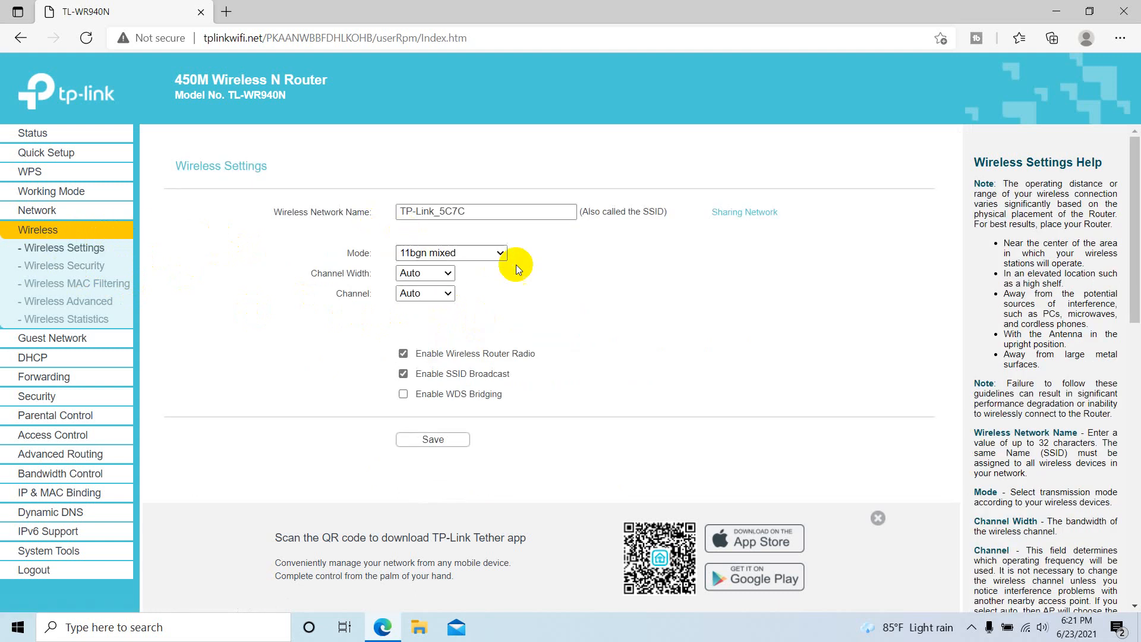
left_click_drag(492, 212, 308, 209)
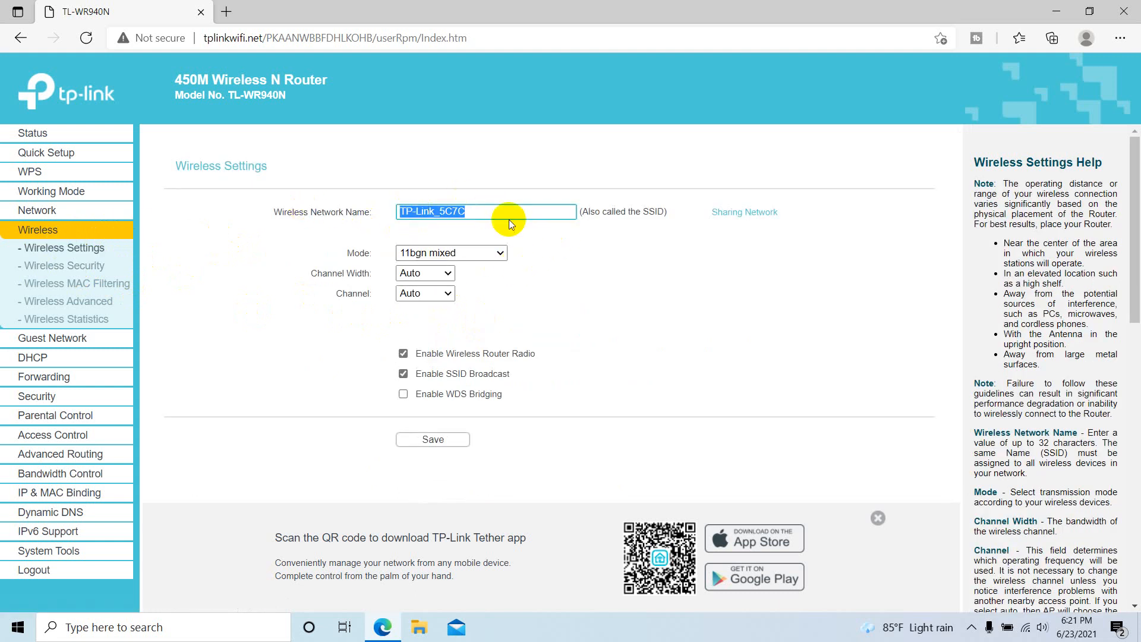
key("BackSpace")
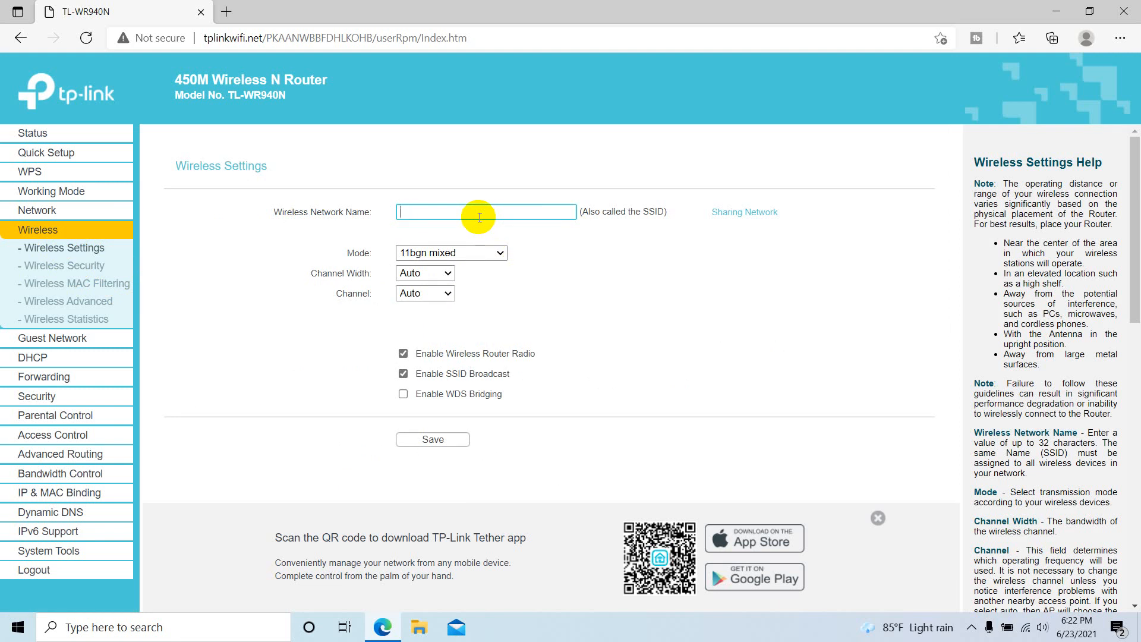
type("Yangon")
Revisit the wireless password, then reselect the network name and begin retyping it with 'Y'
left_click(72, 266)
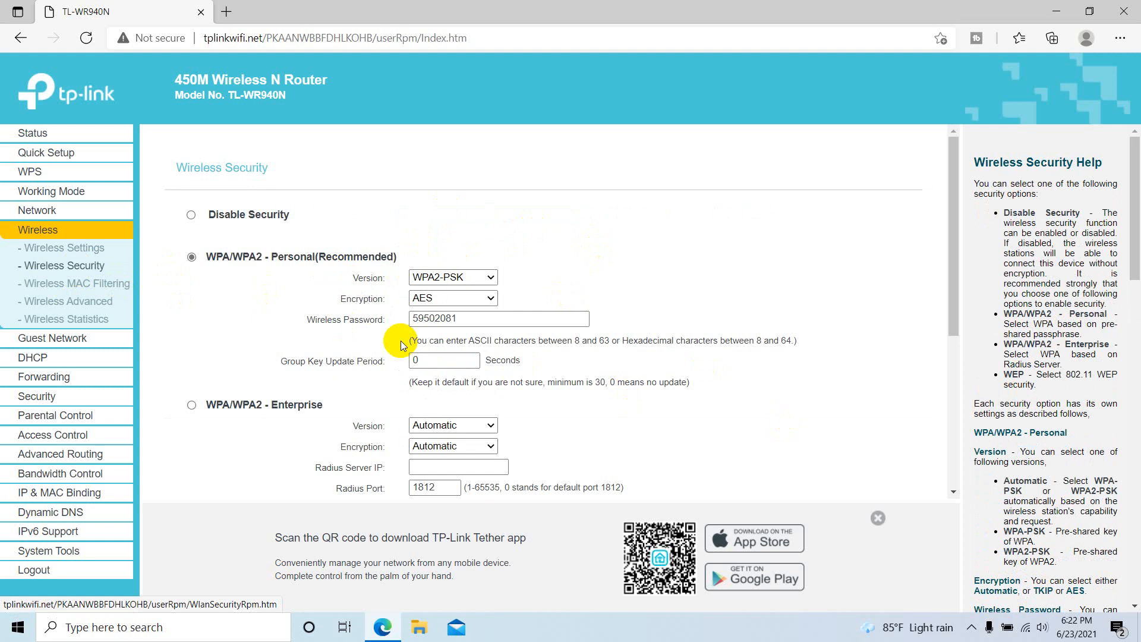
left_click(455, 321)
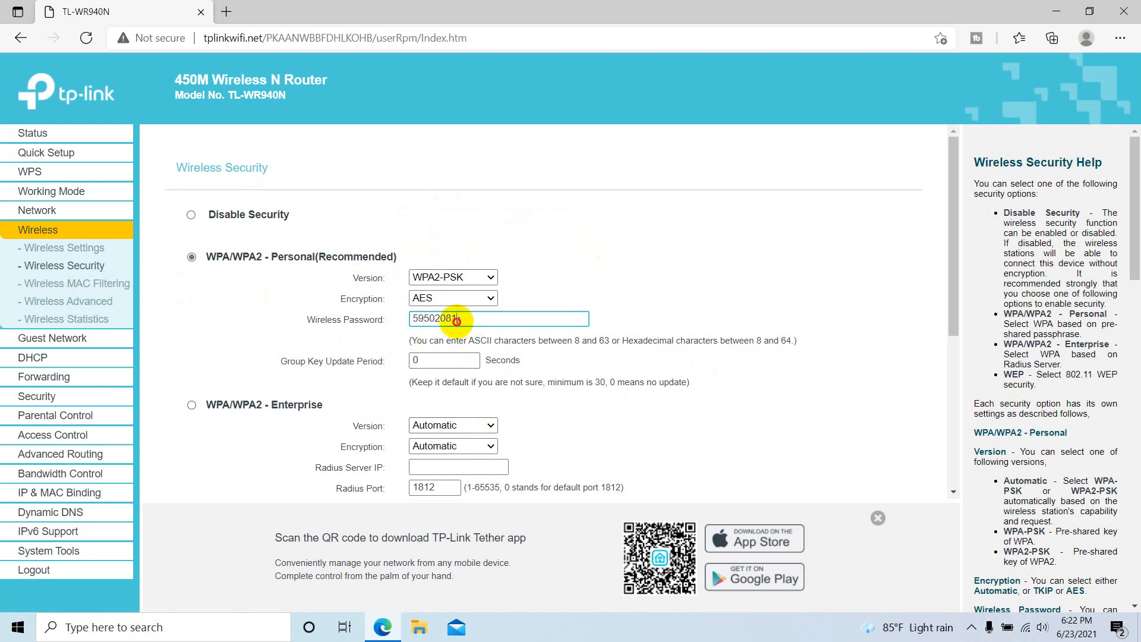
double_click(438, 319)
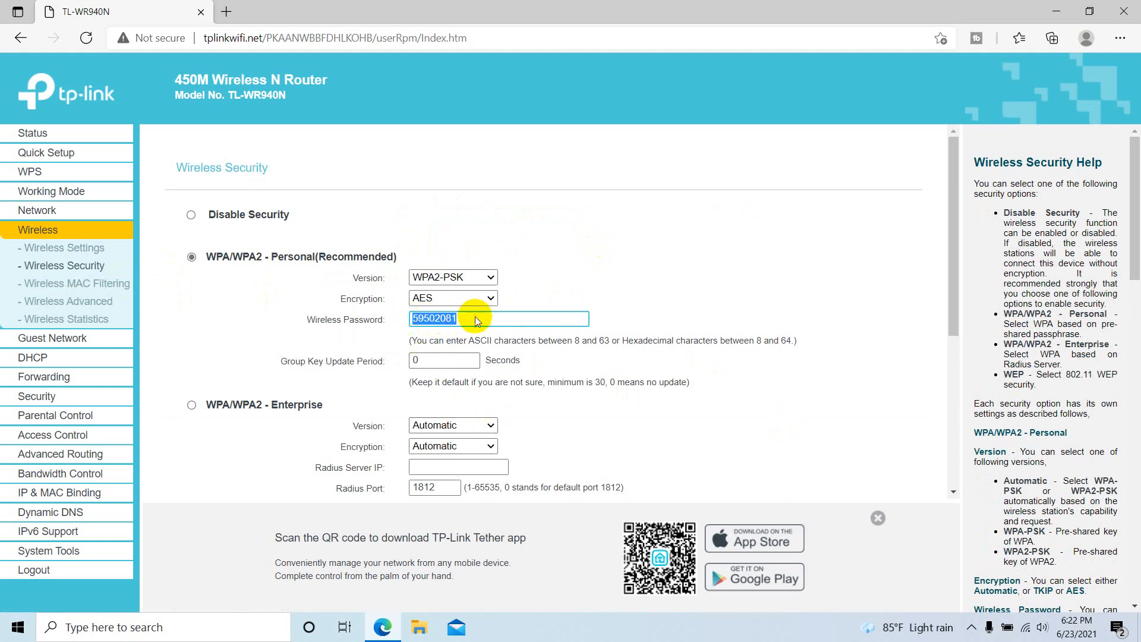
left_click(85, 247)
left_click_drag(474, 211, 315, 212)
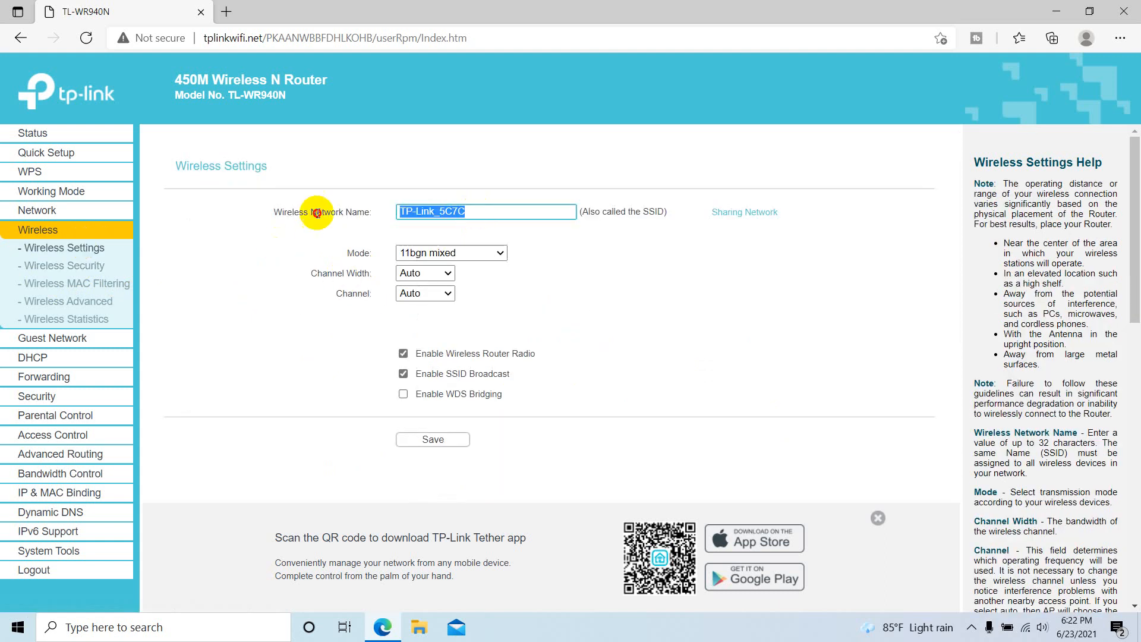
type("Yangon")
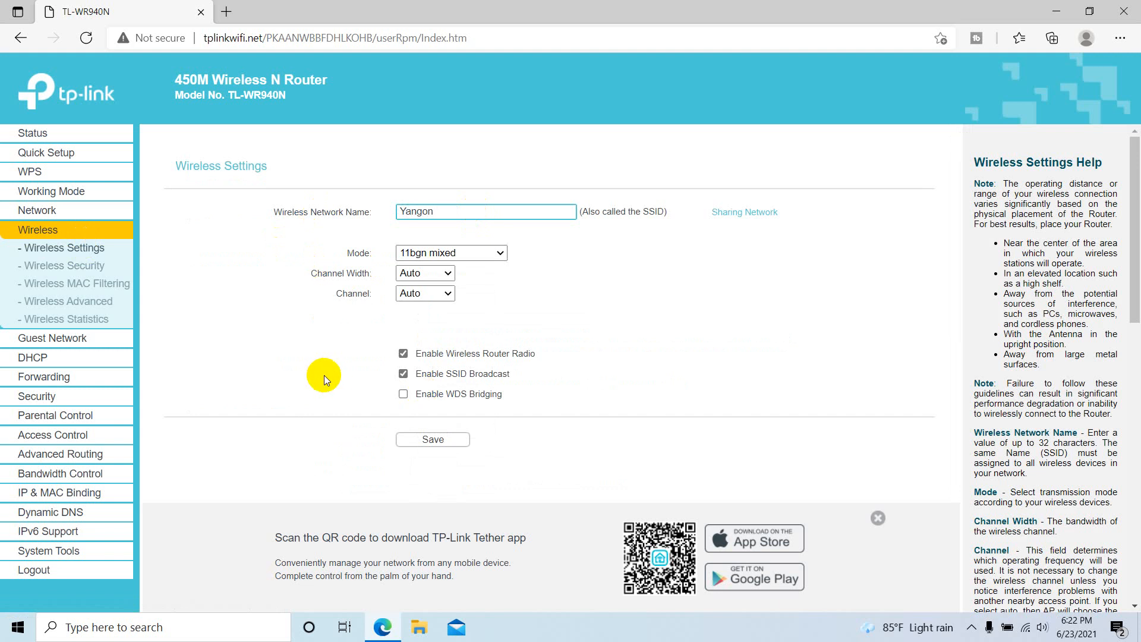
Save the Yangon name, disconnect the PC from TP-Link_5C7C, and toggle Wi-Fi off and on
left_click(429, 440)
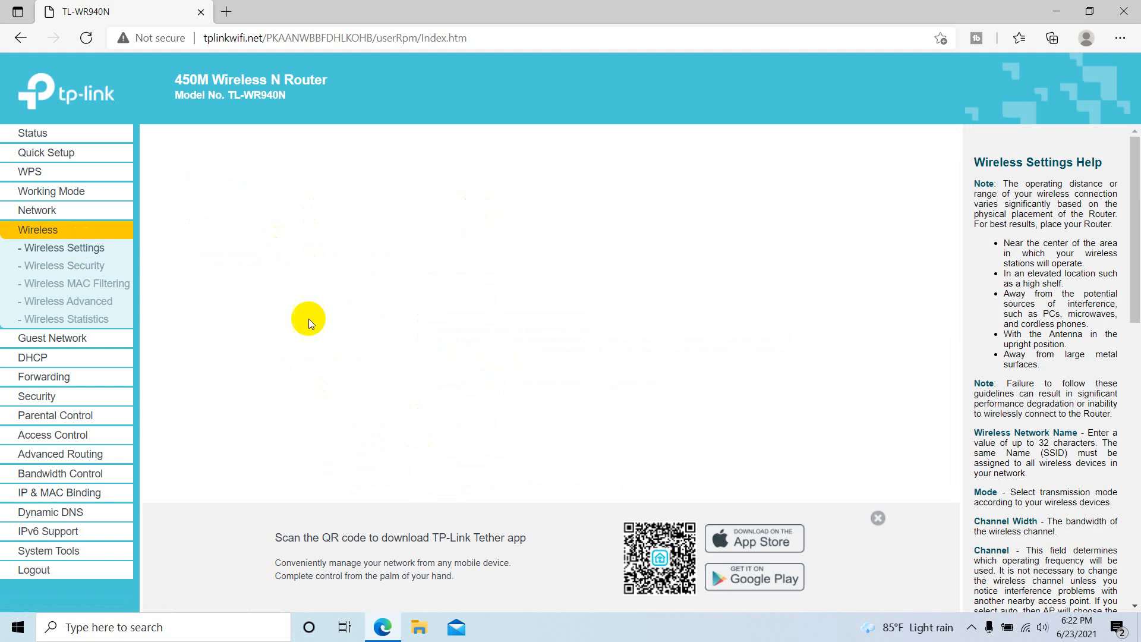
left_click(1025, 630)
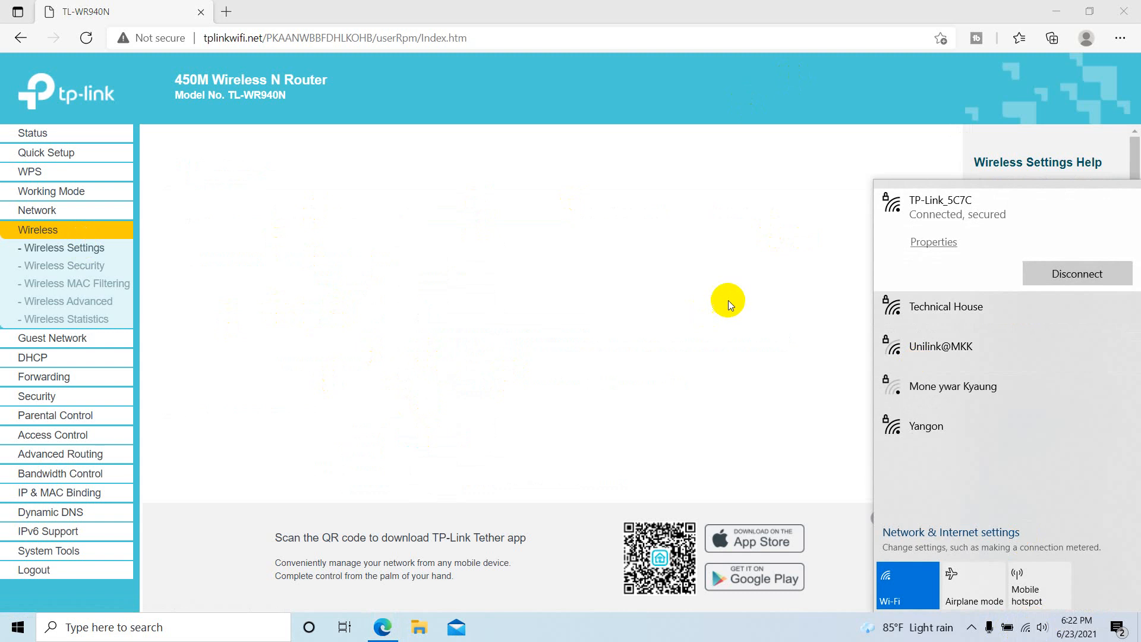
left_click(1043, 287)
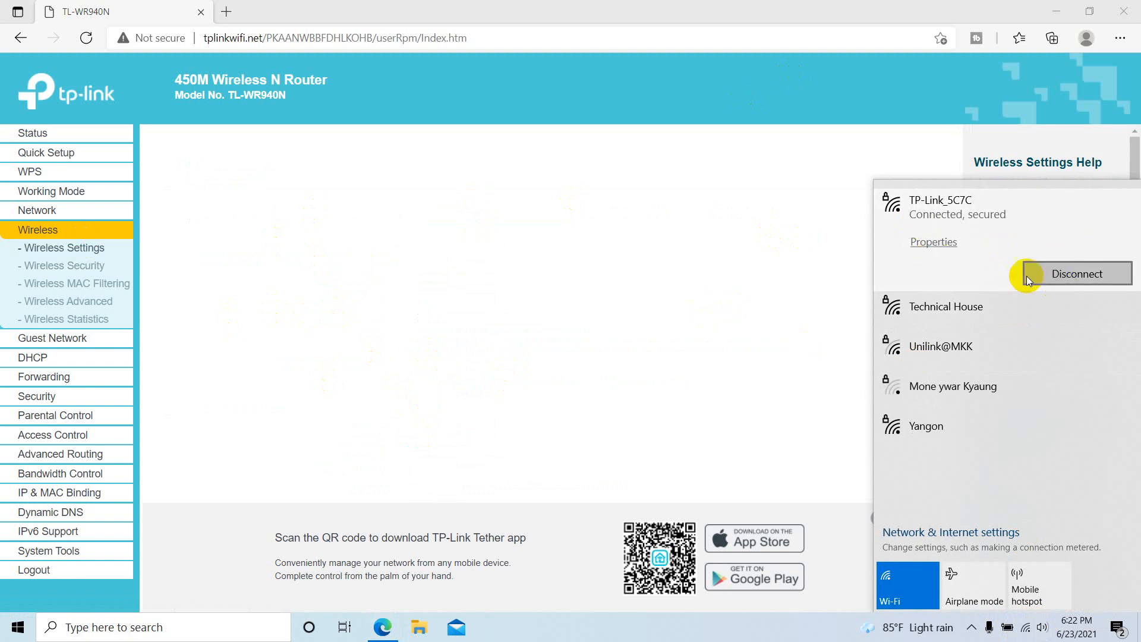
left_click(907, 591)
left_click(907, 591)
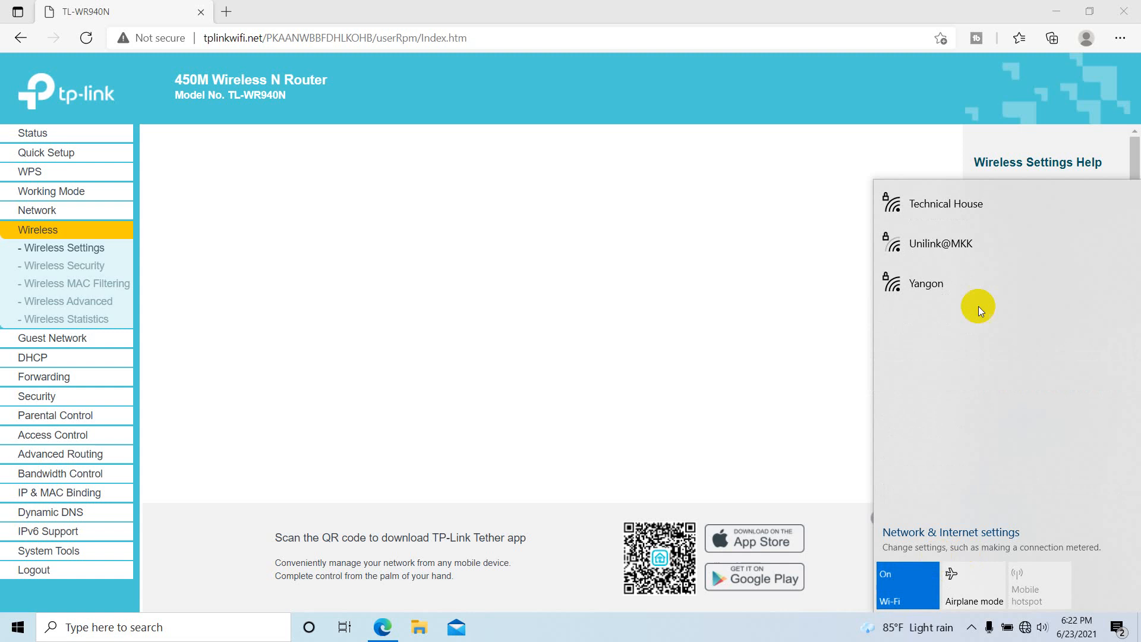
Connect the PC to the Yangon network by entering its security key
left_click(940, 291)
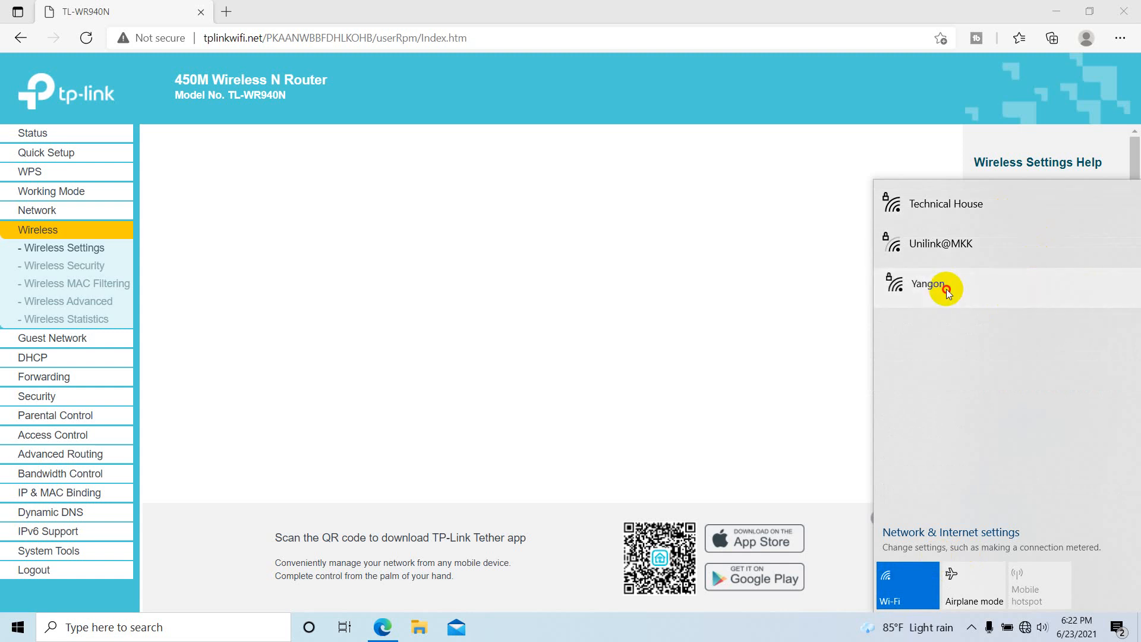
left_click(1076, 347)
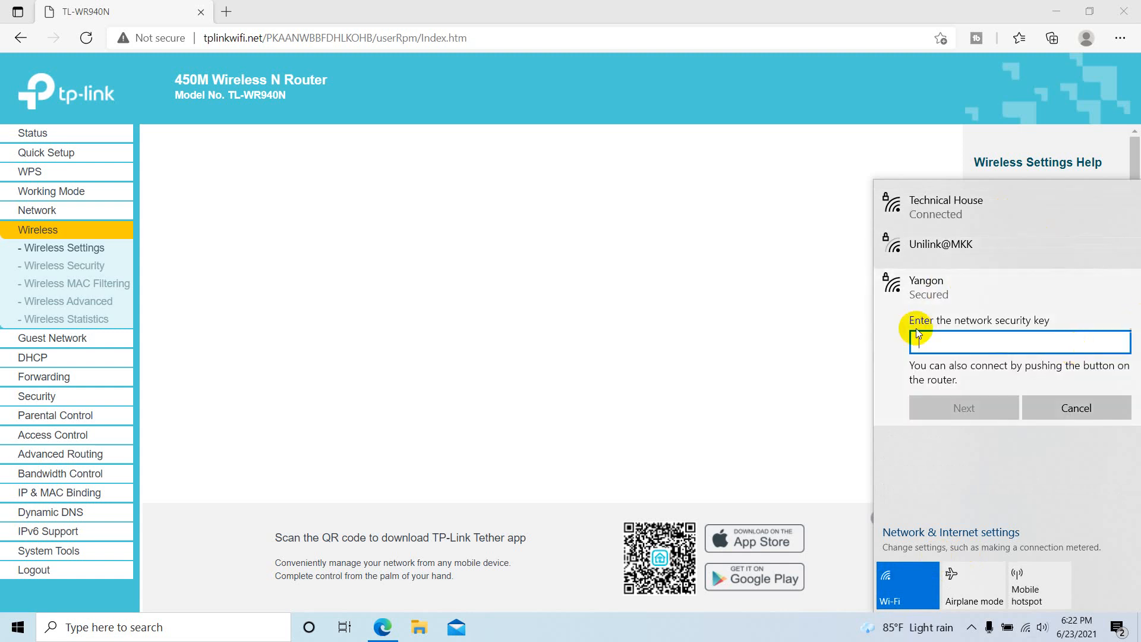
type("••••••••")
left_click(986, 405)
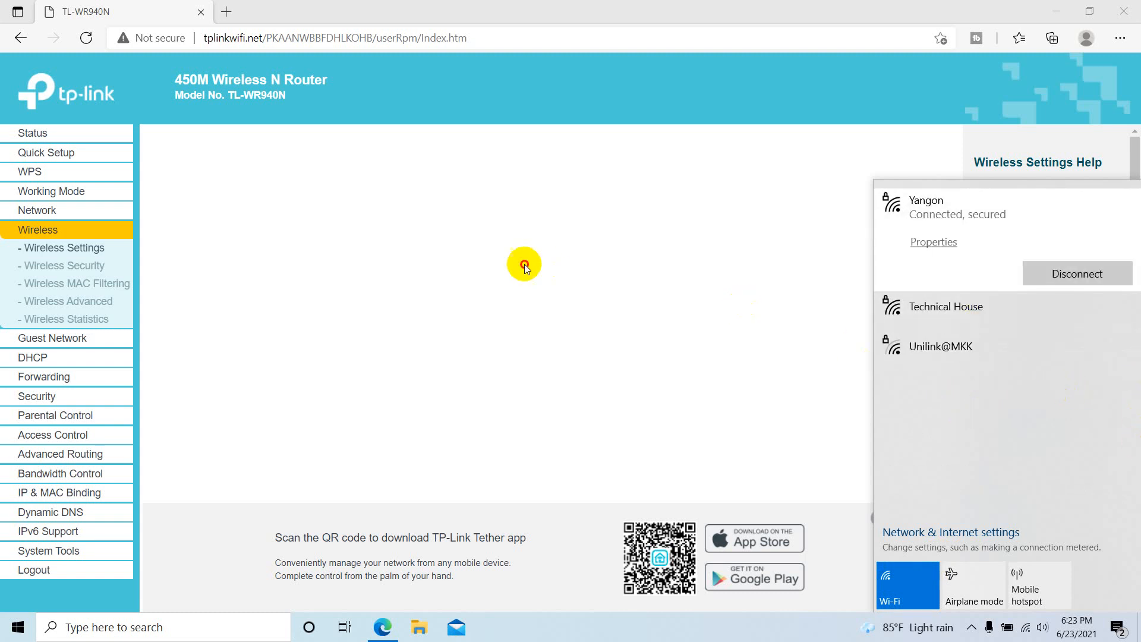
left_click(446, 266)
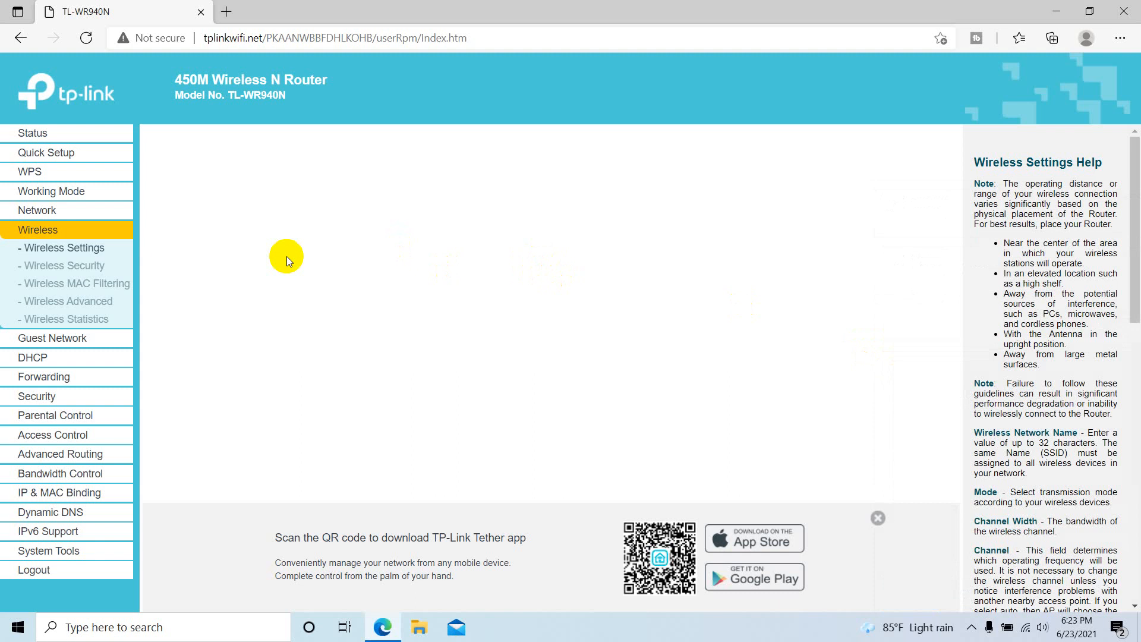
Try reopening the Wireless and Wireless Security pages on the unresponsive router tab
left_click(84, 234)
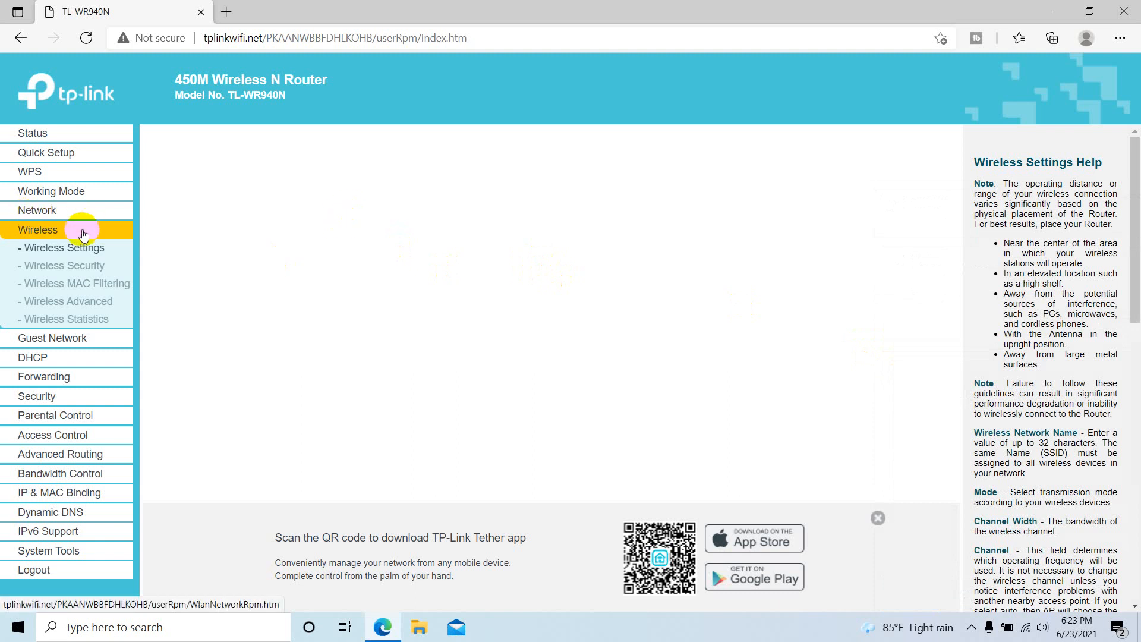
left_click(77, 265)
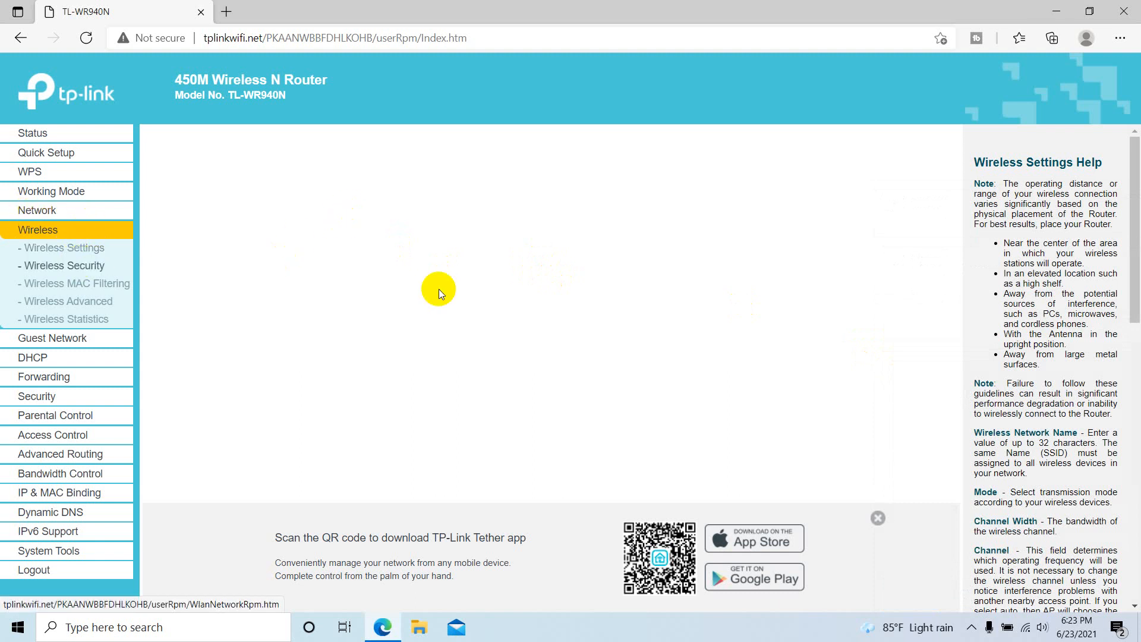
left_click(28, 232)
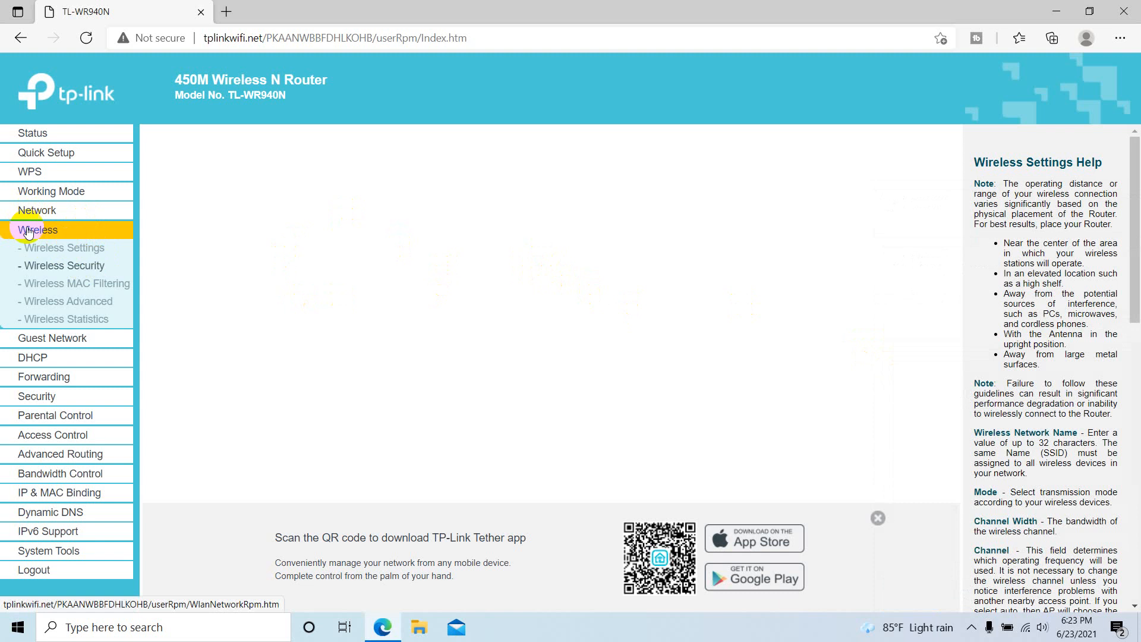
left_click(45, 270)
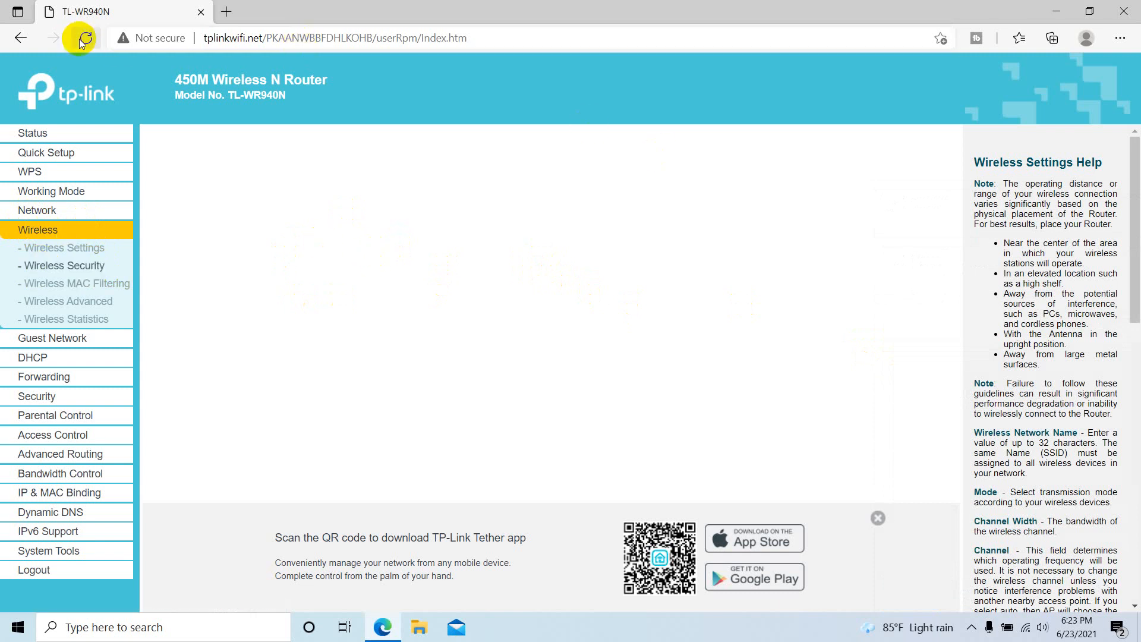
Replace the stale router tab with a new one at 192.168.0.1 and check the Wi-Fi connection
left_click(226, 12)
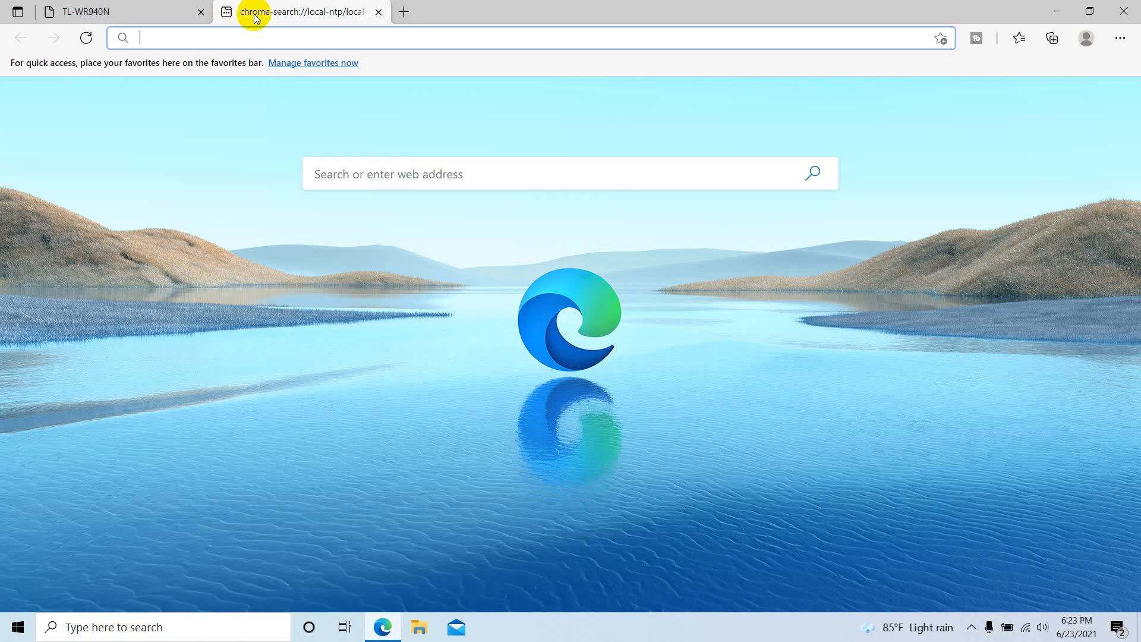
left_click(201, 12)
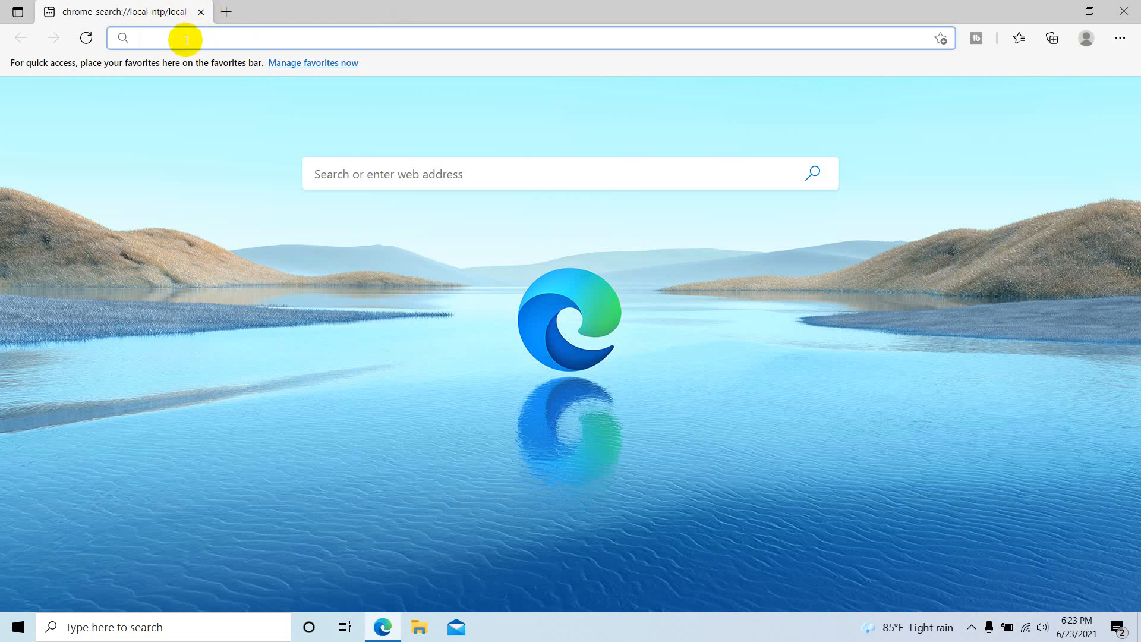
type("192")
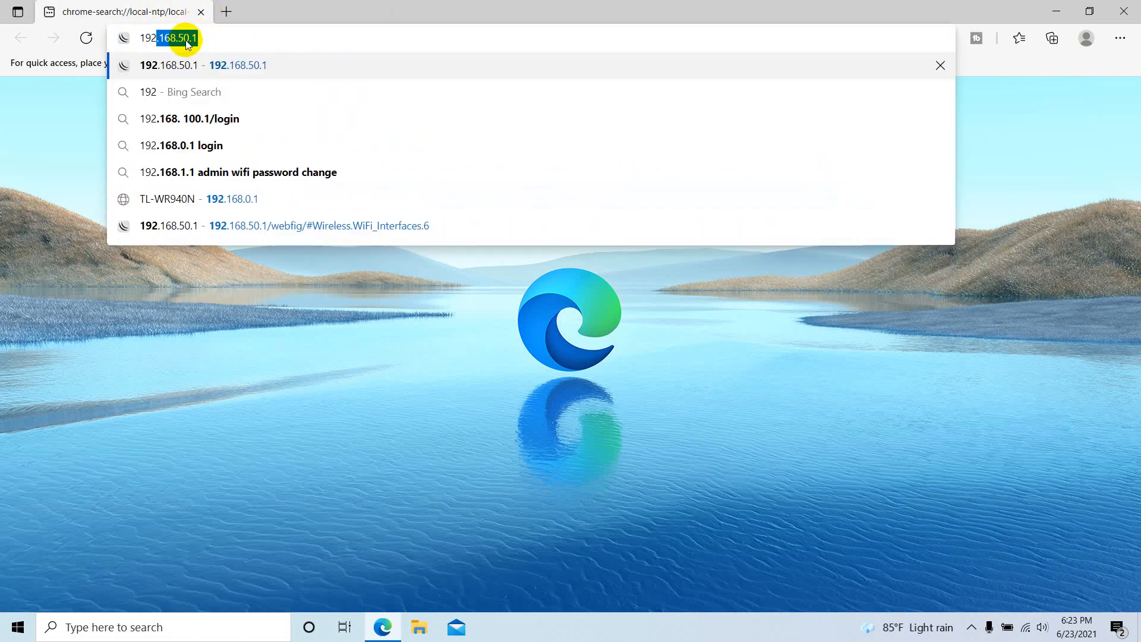
type(".168.5")
key("BackSpace")
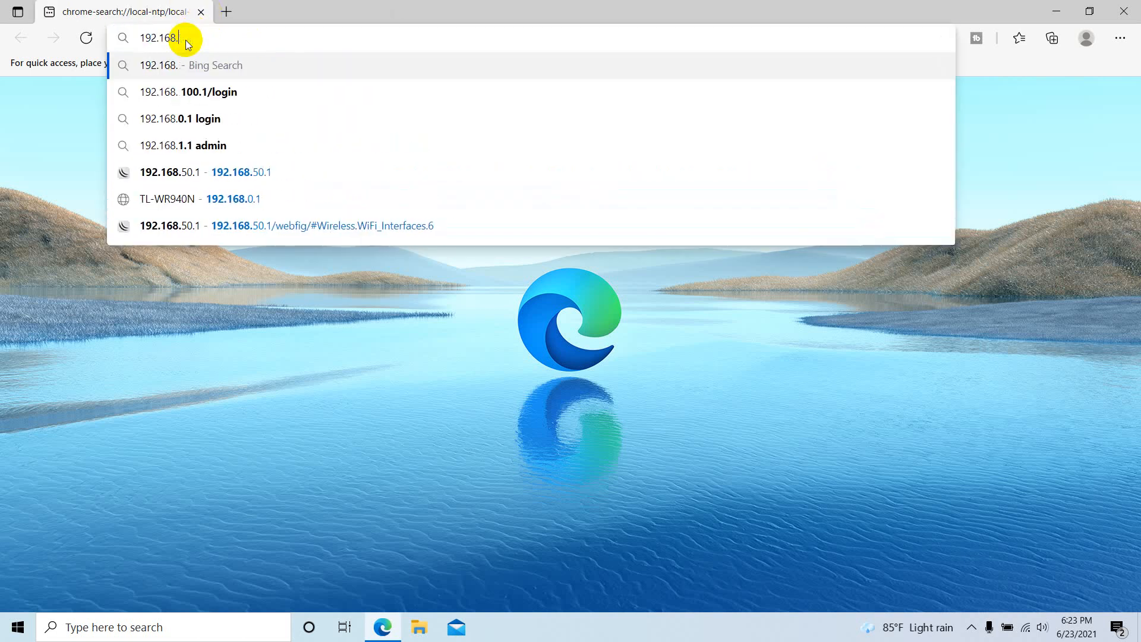
type("0.1")
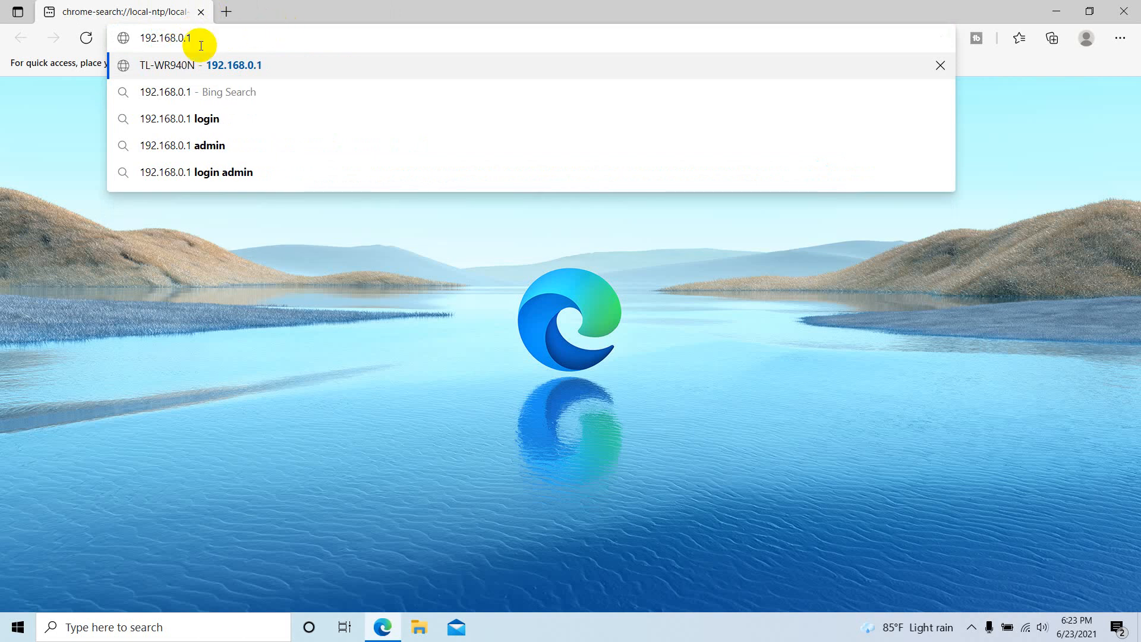
key("Return")
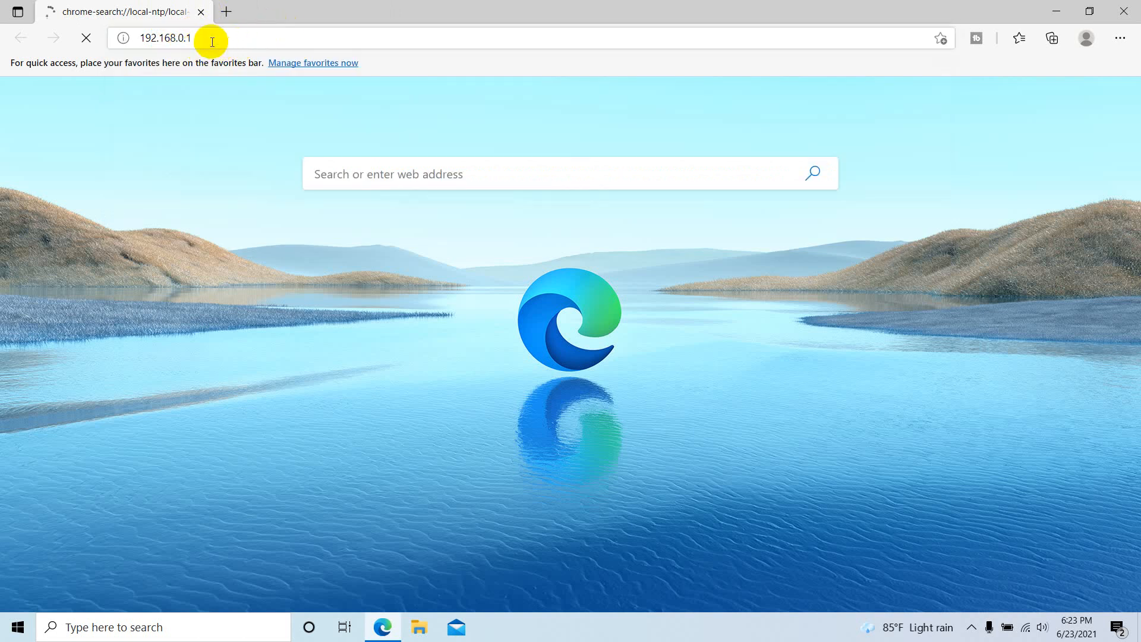
left_click(1025, 627)
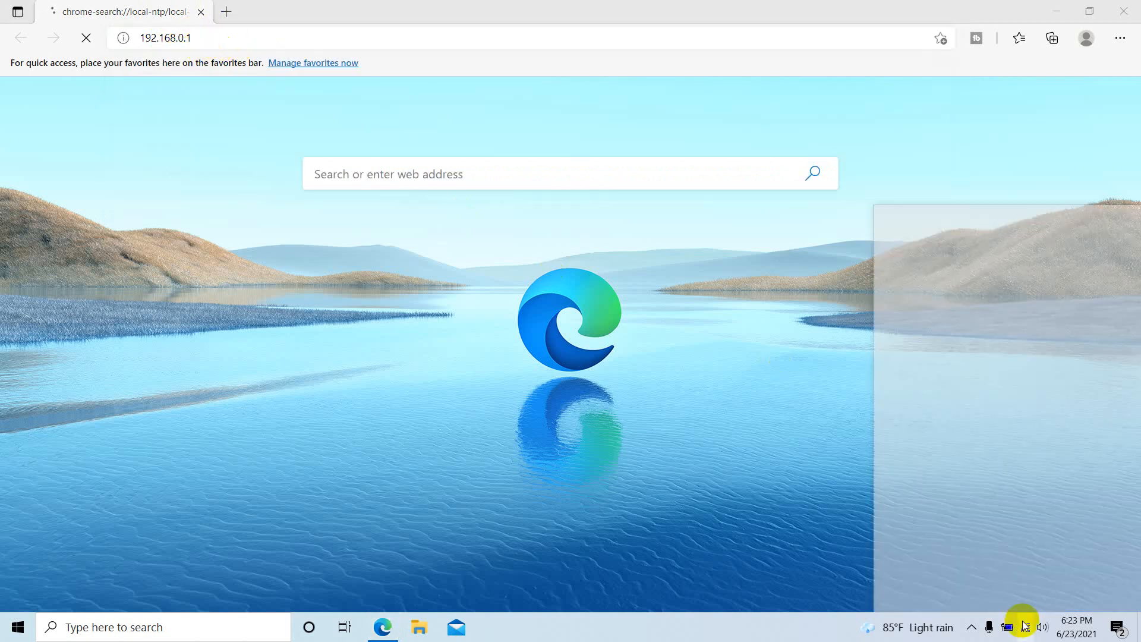
left_click(600, 359)
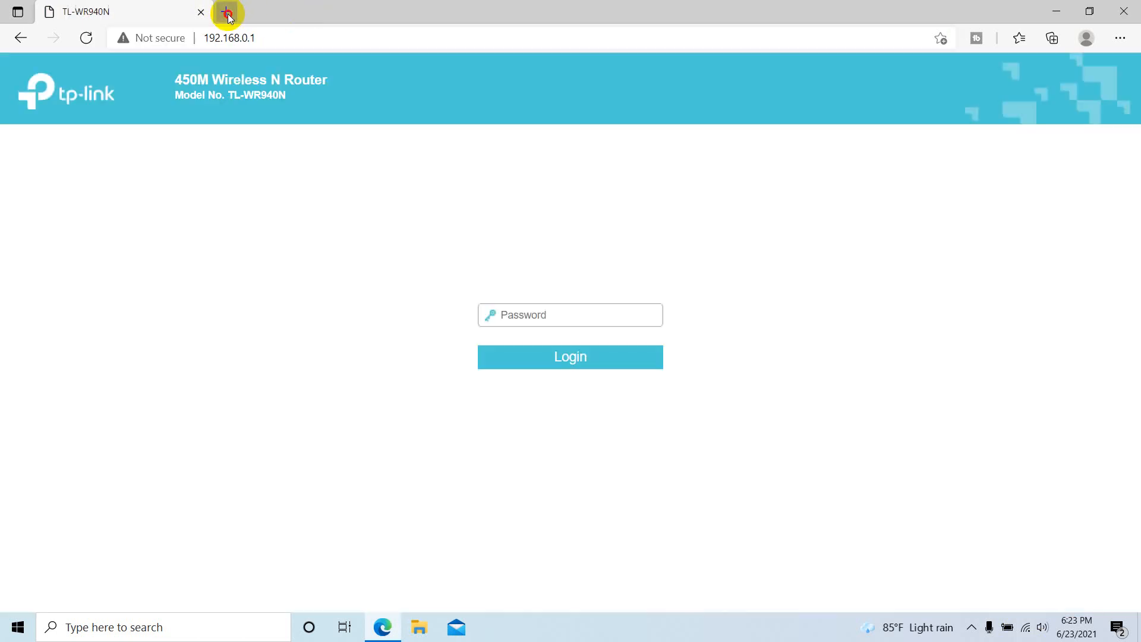
left_click(228, 12)
right_click(158, 13)
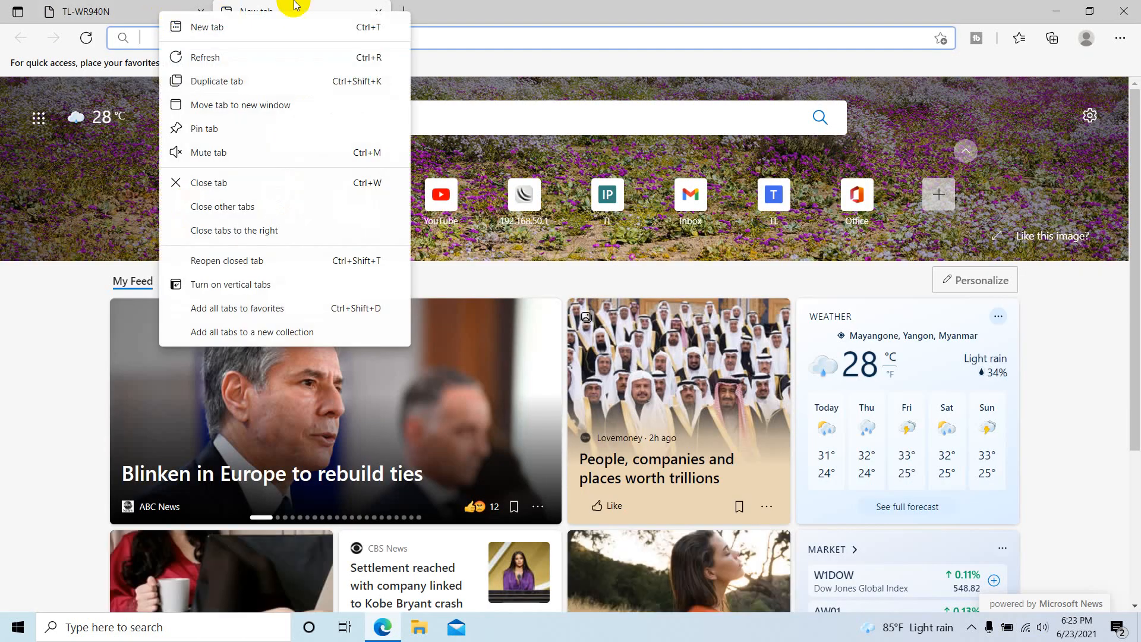
left_click(320, 6)
type("t")
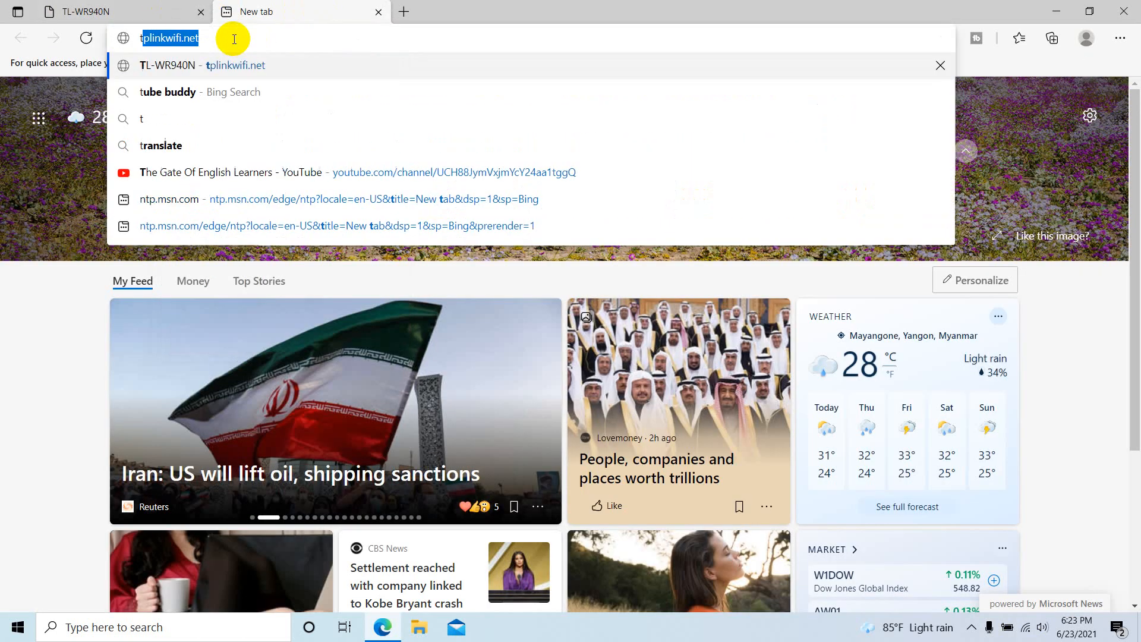
key("BackSpace")
key("BackSpace")
type("http")
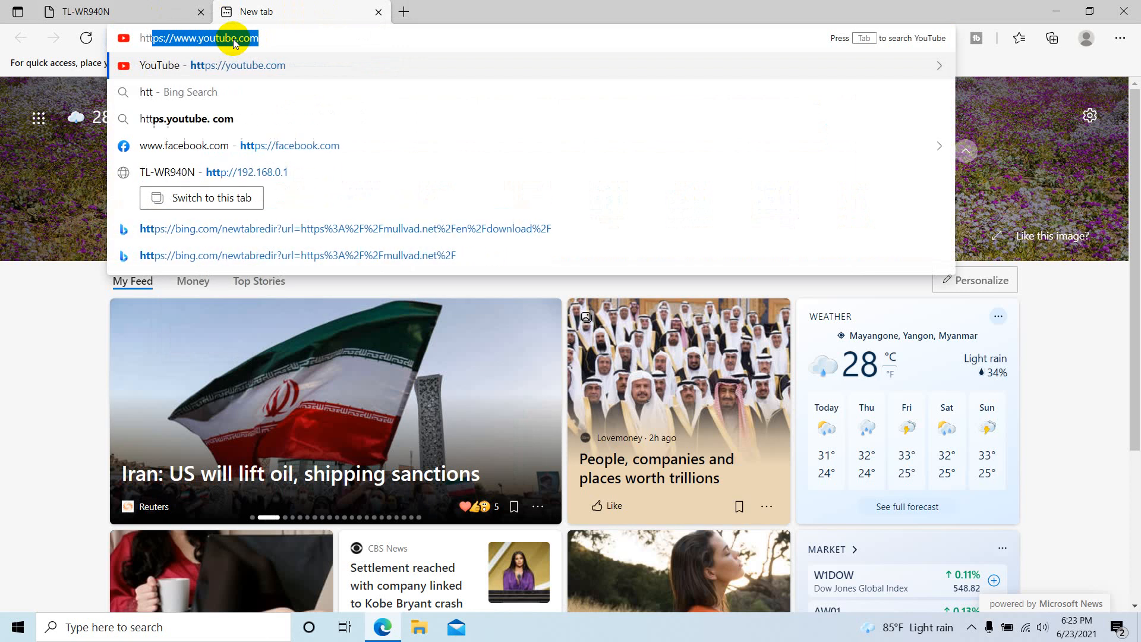
type(":/")
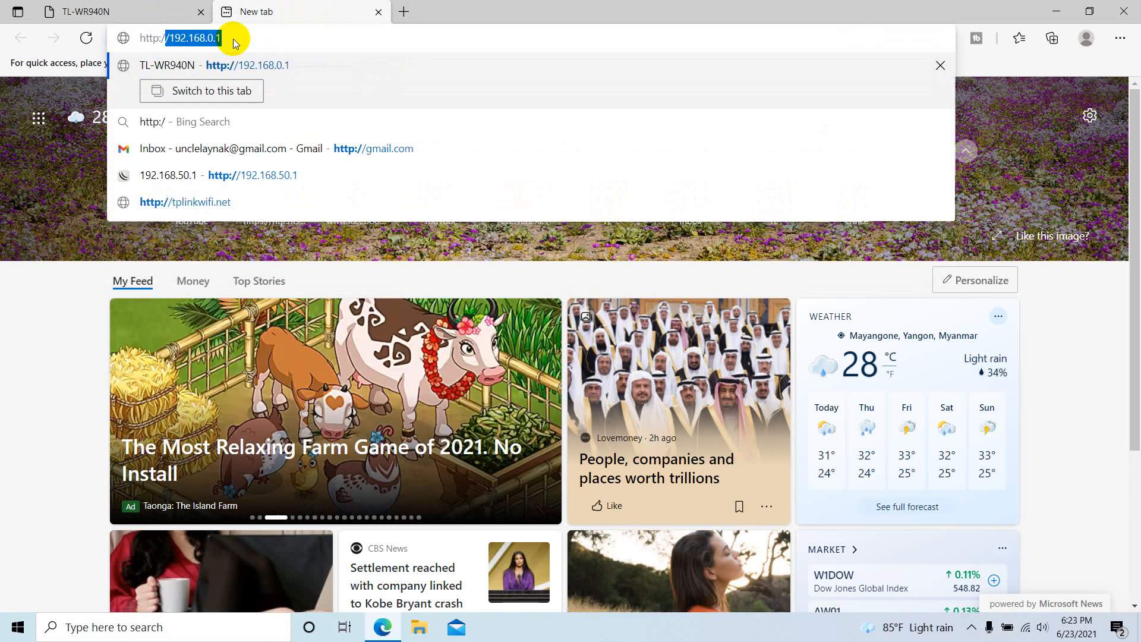
type("/tp")
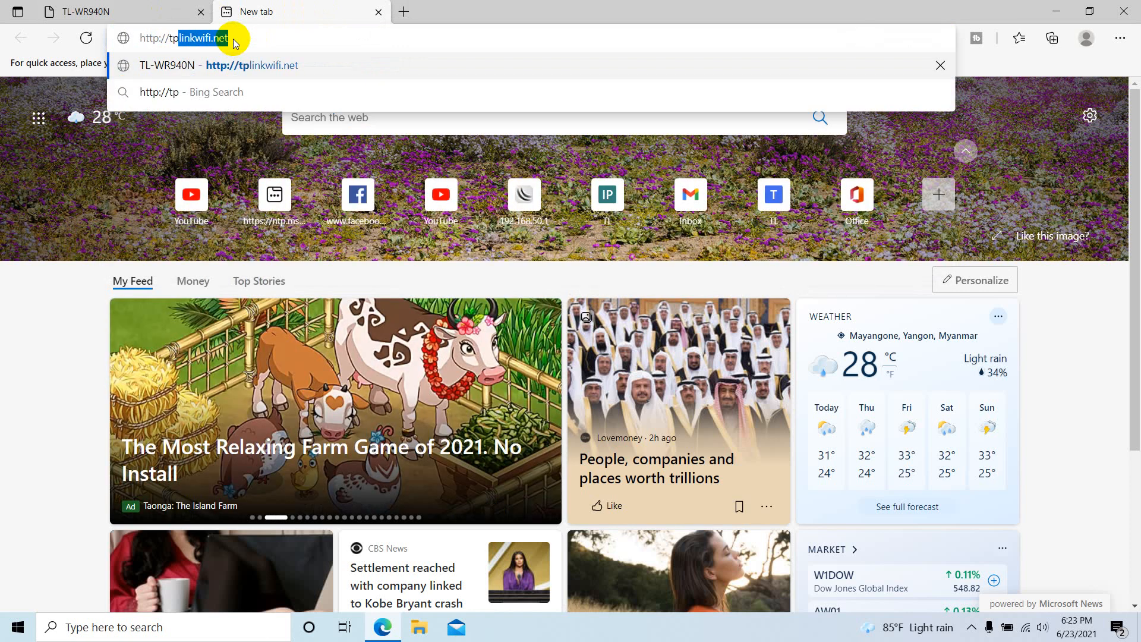
key("End")
key("Return")
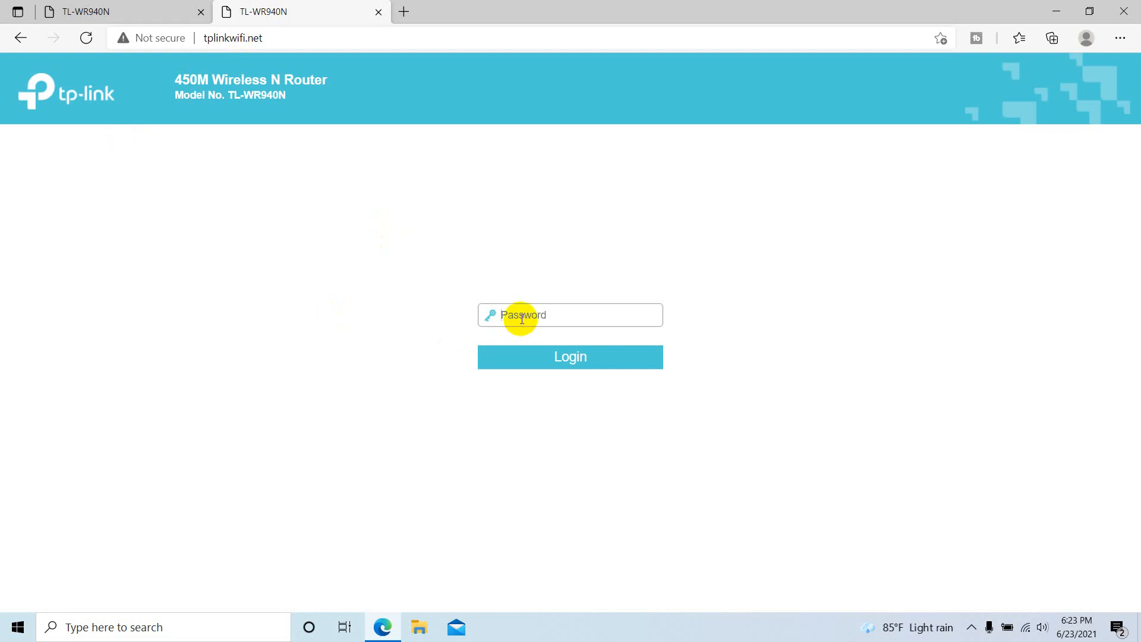
key("Return")
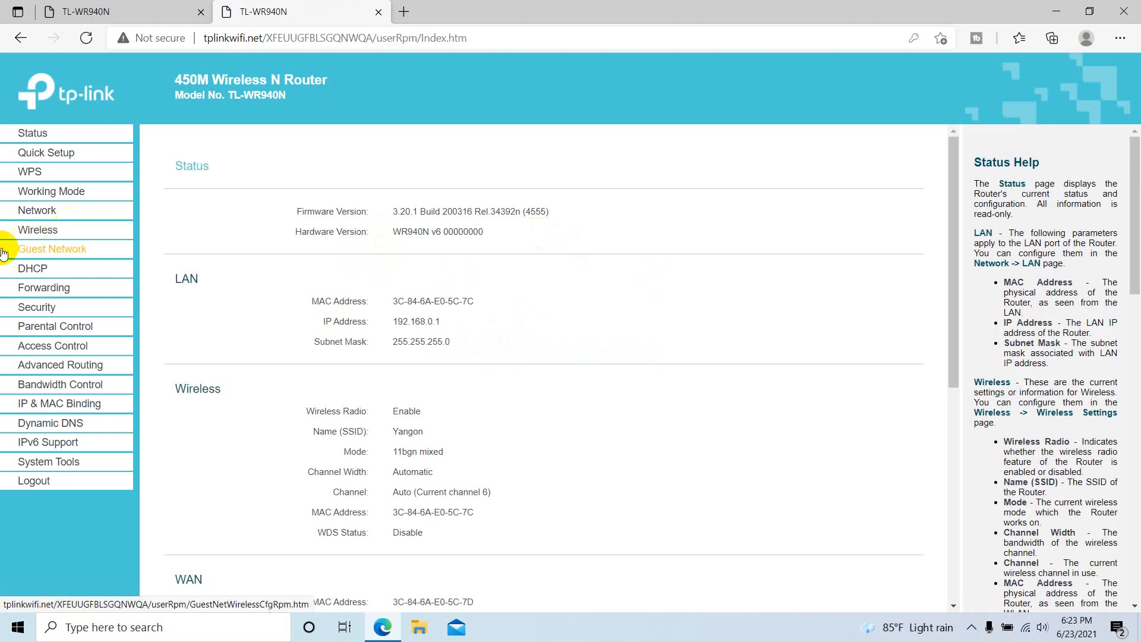
Replace the password on the Wireless Security page with the new key and save
left_click(63, 230)
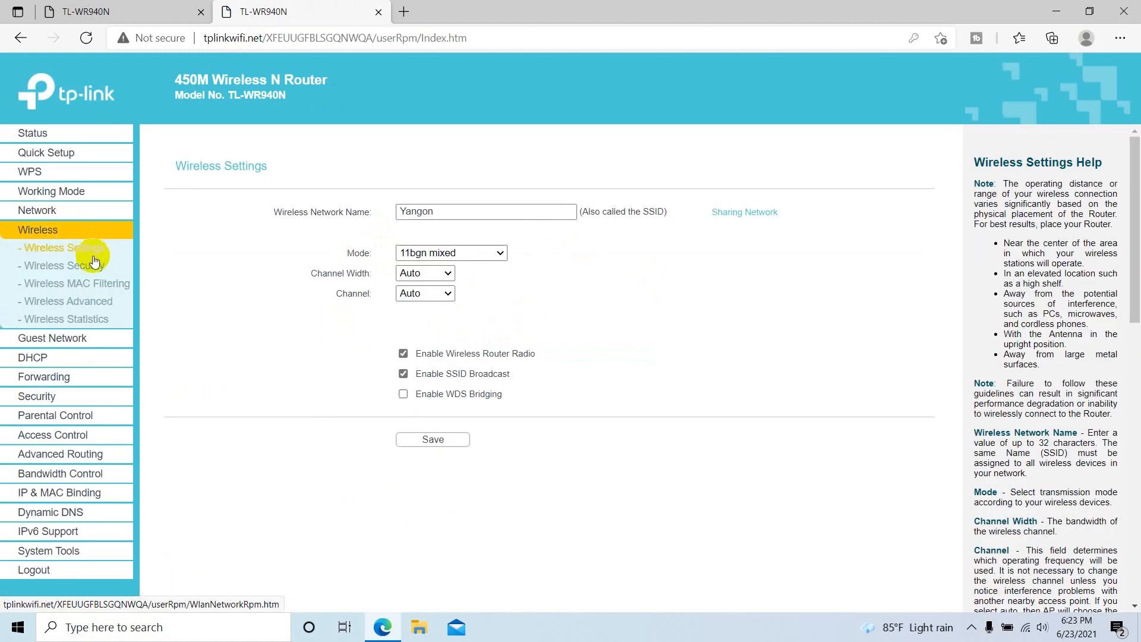
left_click(62, 265)
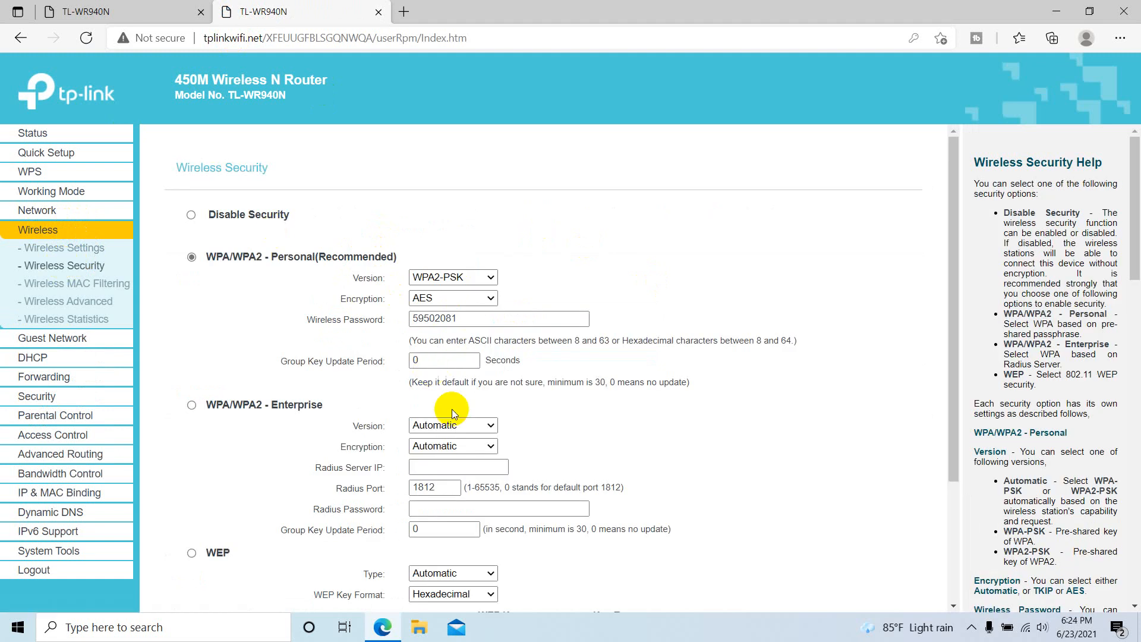
left_click(469, 325)
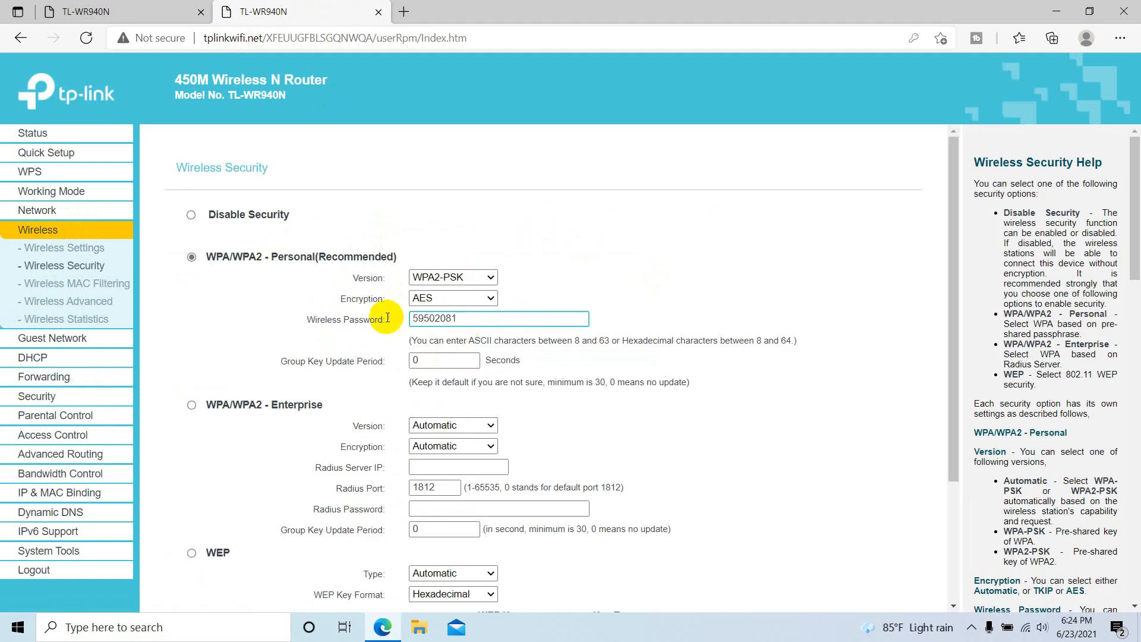
left_click_drag(471, 318, 333, 319)
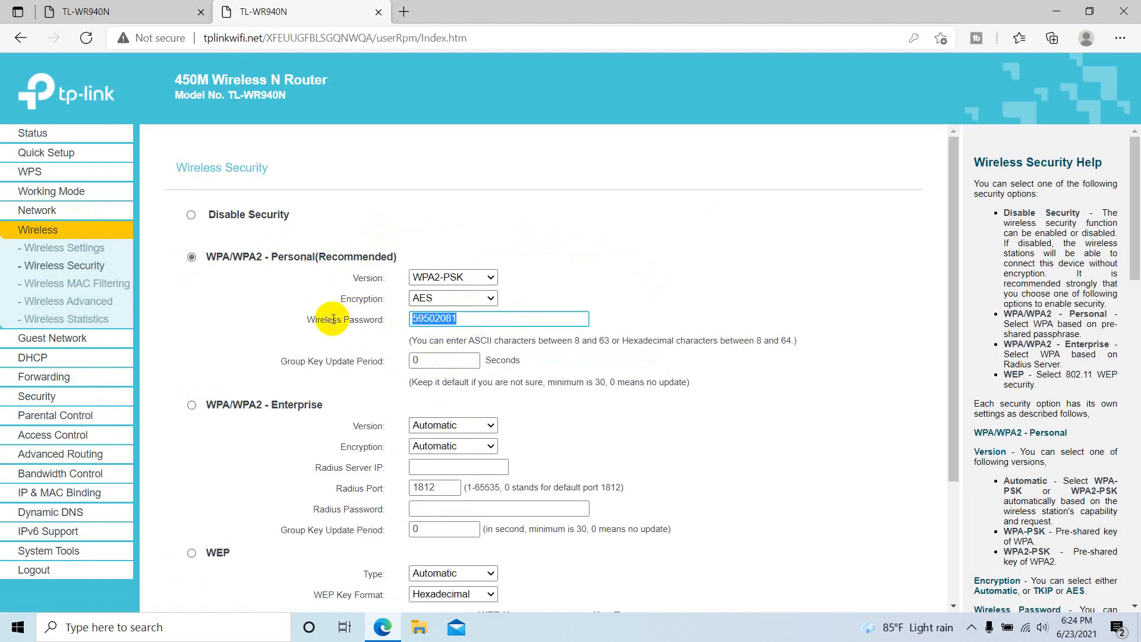
scroll(541, 315, "down", 3)
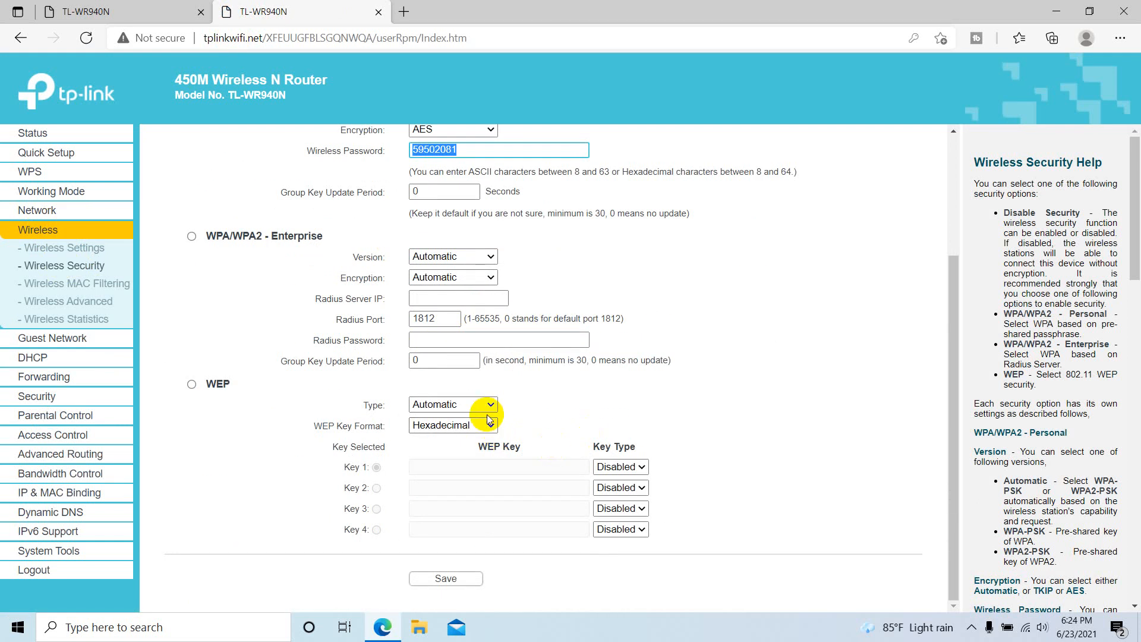
key("BackSpace")
key("BackSpace")
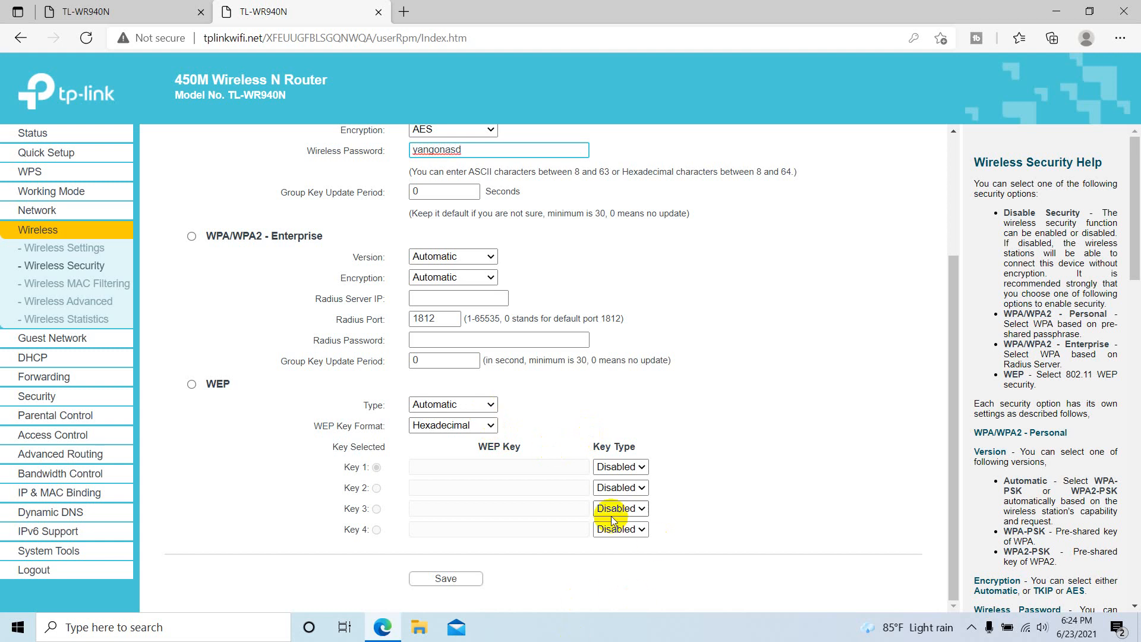
left_click(434, 578)
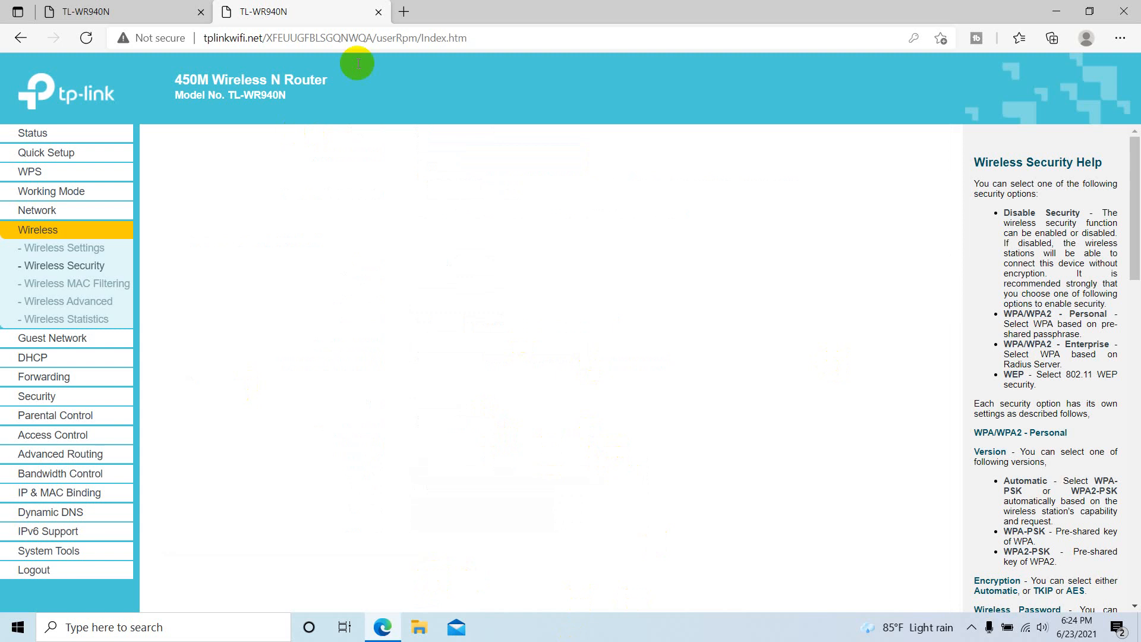
Close the duplicate router tab, disconnect from Yangon, and cancel a stalled reconnect
left_click(201, 12)
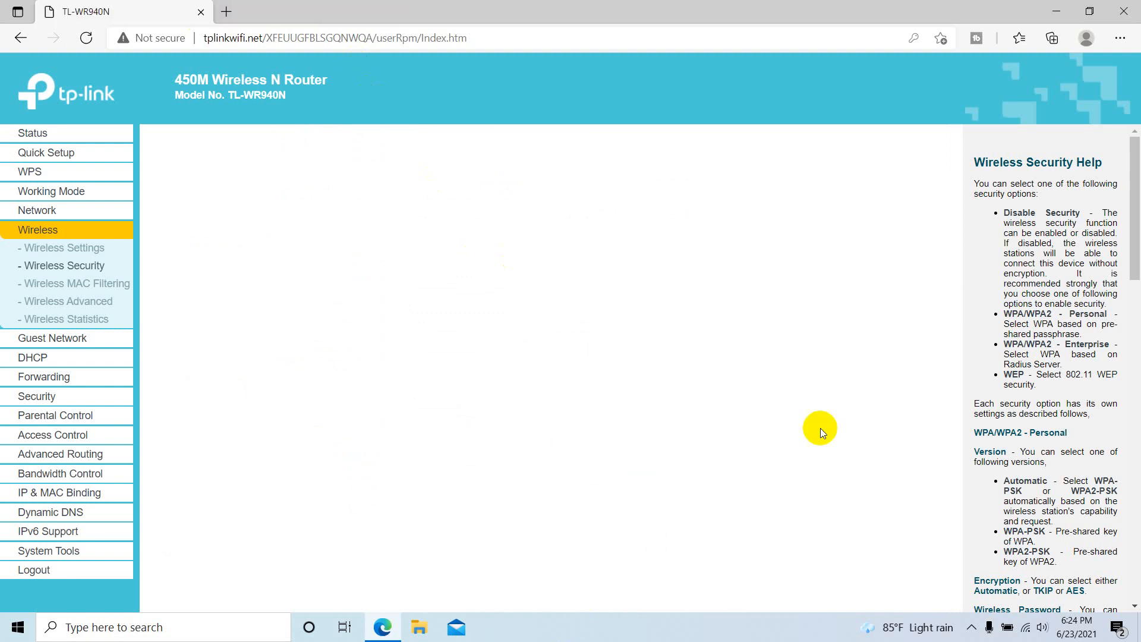
left_click(1026, 630)
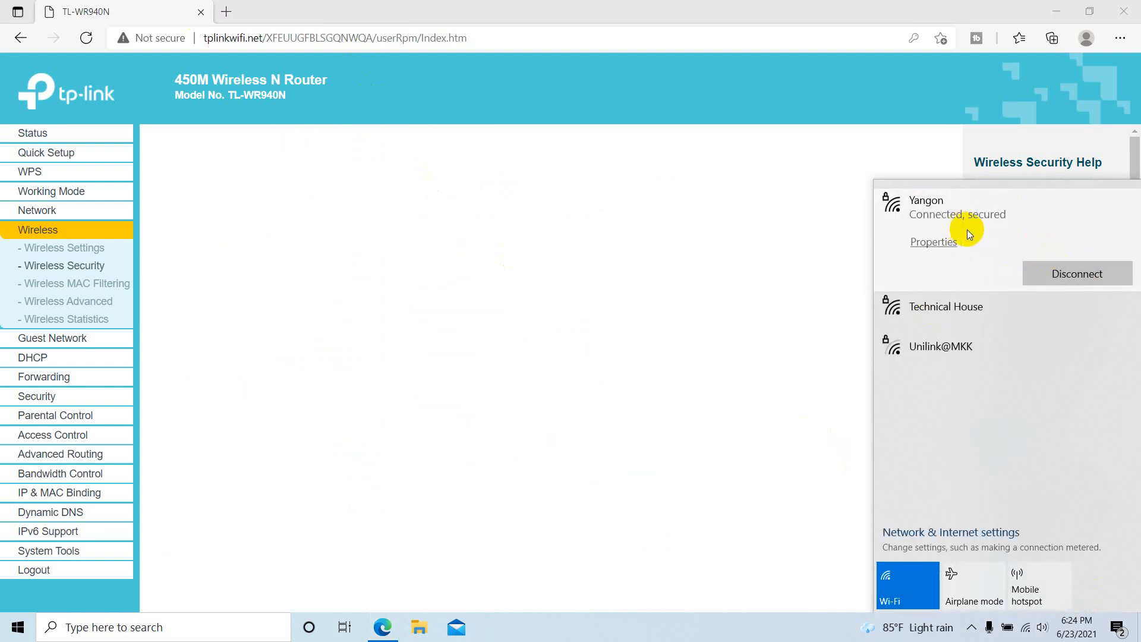
left_click(1051, 277)
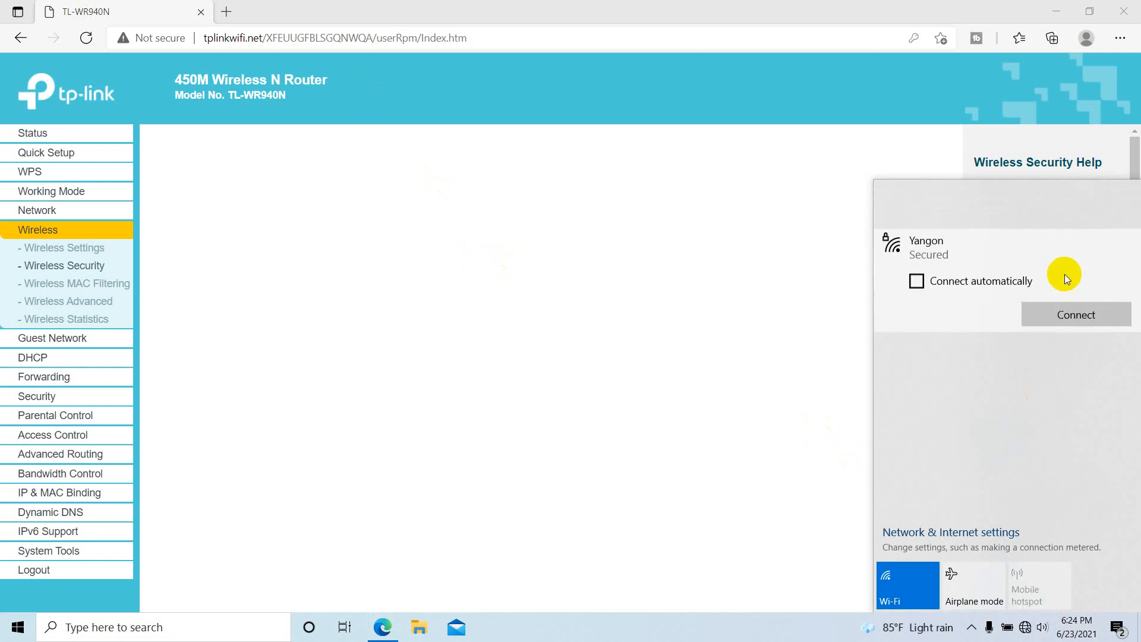
left_click(1032, 318)
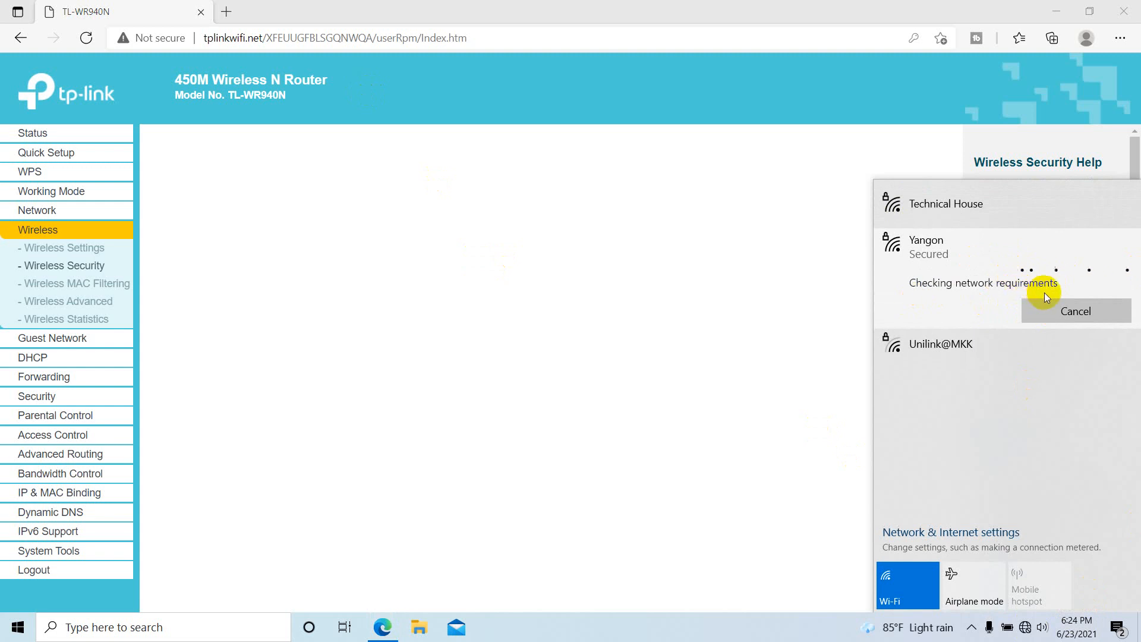
left_click(1056, 302)
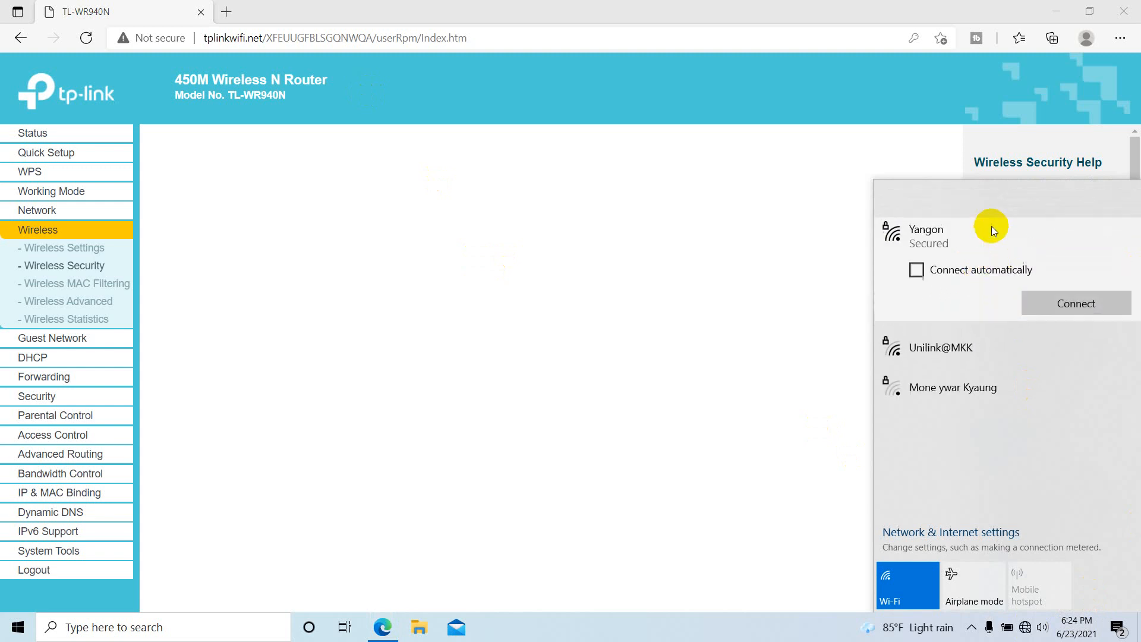
Forget the saved Yangon network, then cancel a fresh connection attempt
right_click(992, 226)
left_click(945, 305)
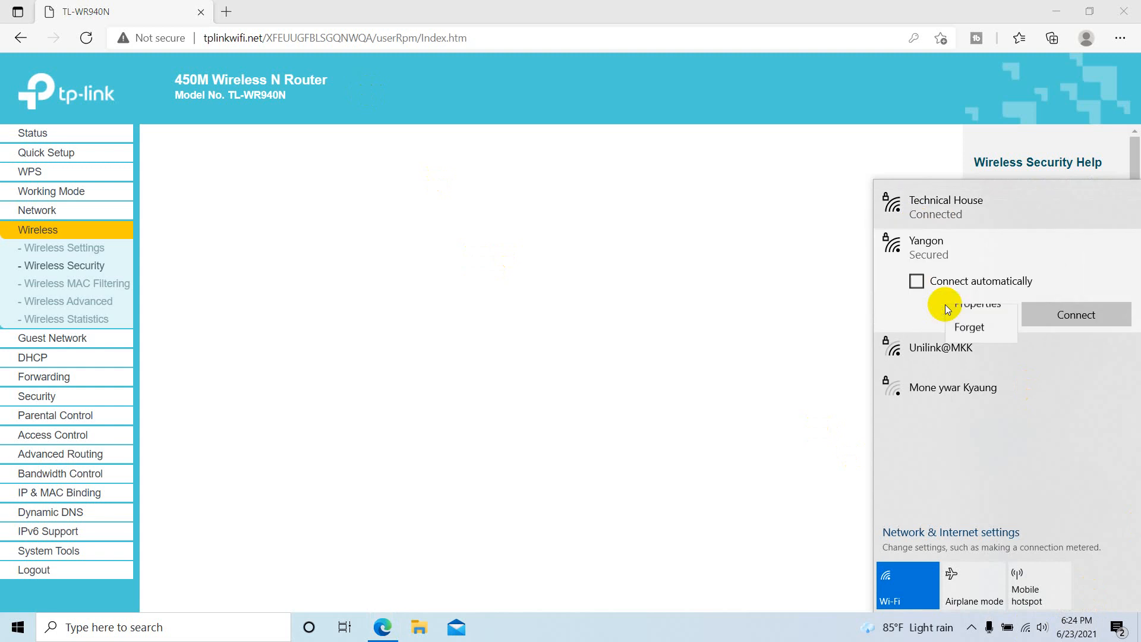
right_click(945, 304)
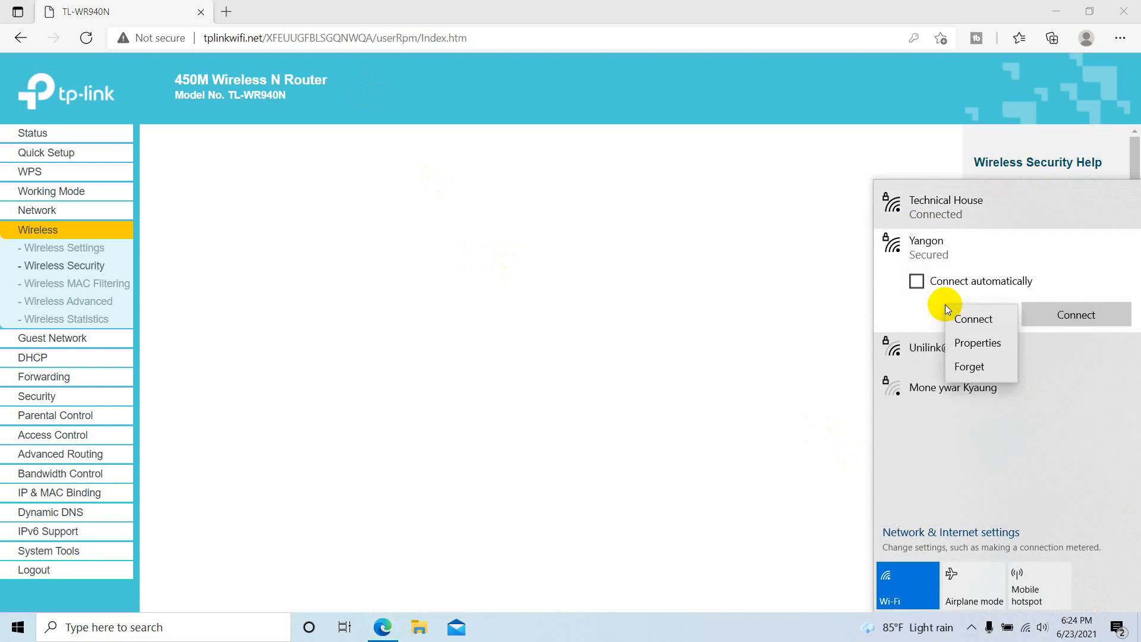
left_click(978, 365)
left_click(1055, 312)
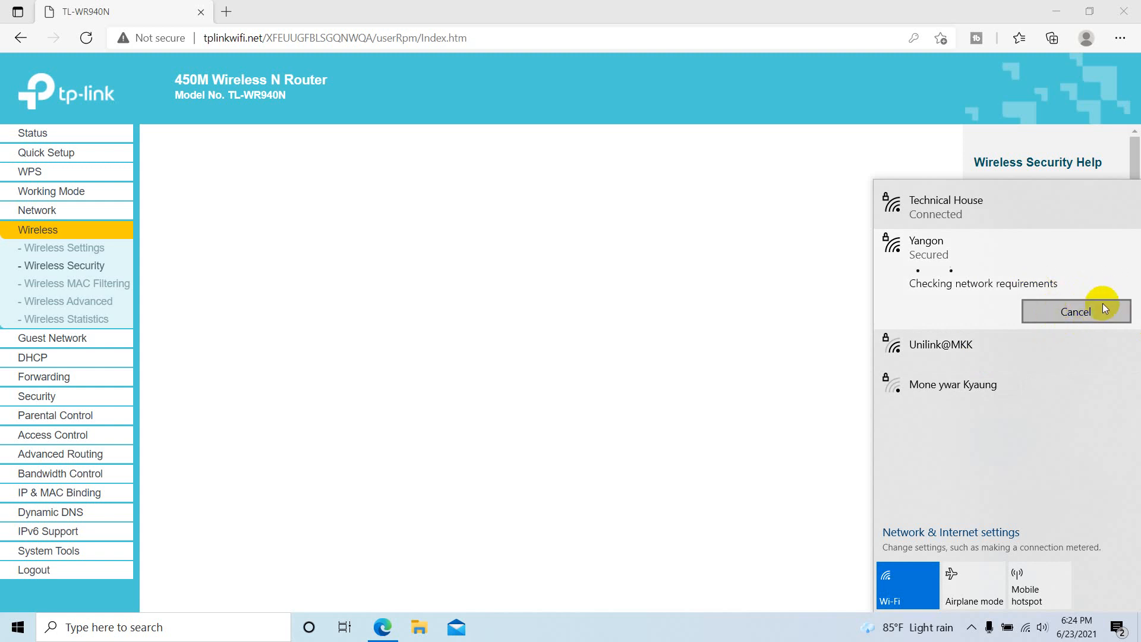
left_click(1059, 316)
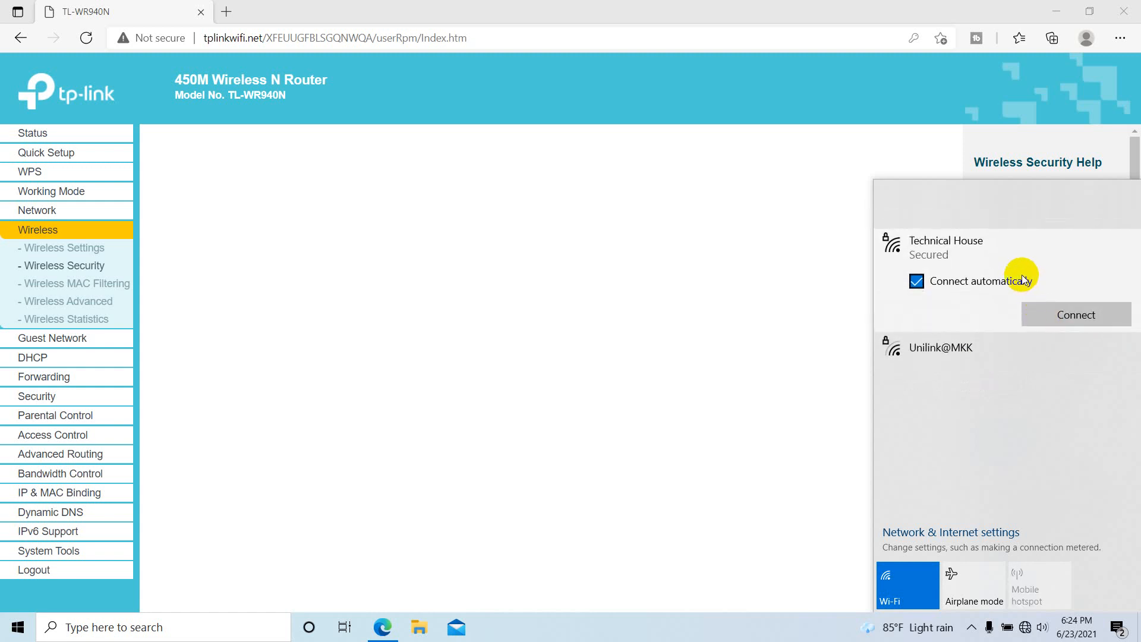
Reconnect to Yangon without auto-connect, entering and revealing the new security key
left_click(987, 386)
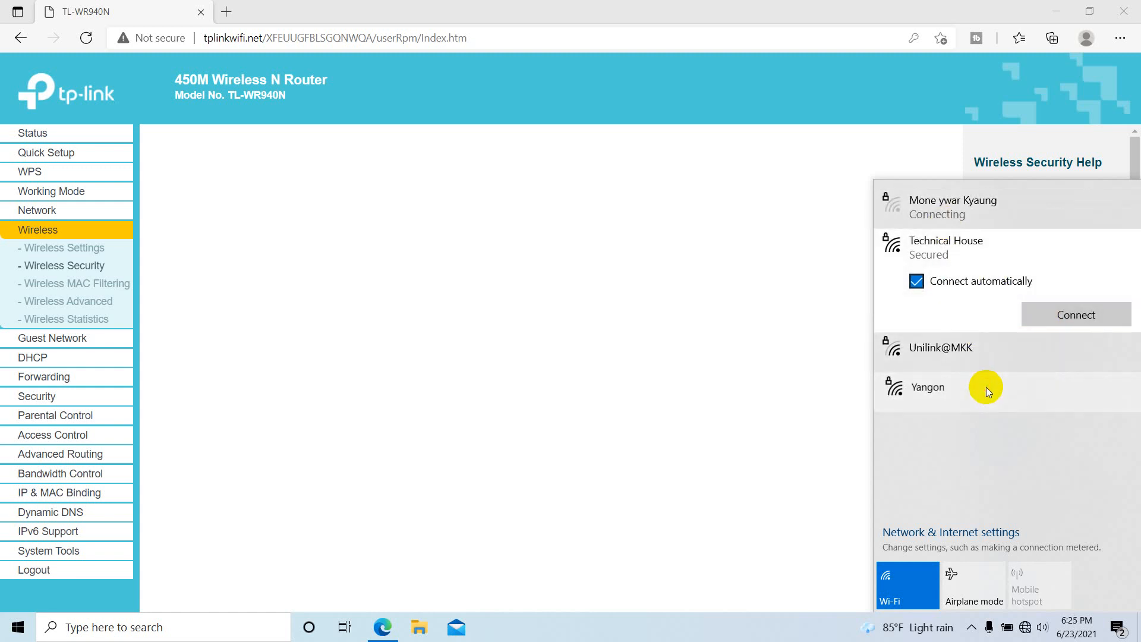
left_click(973, 361)
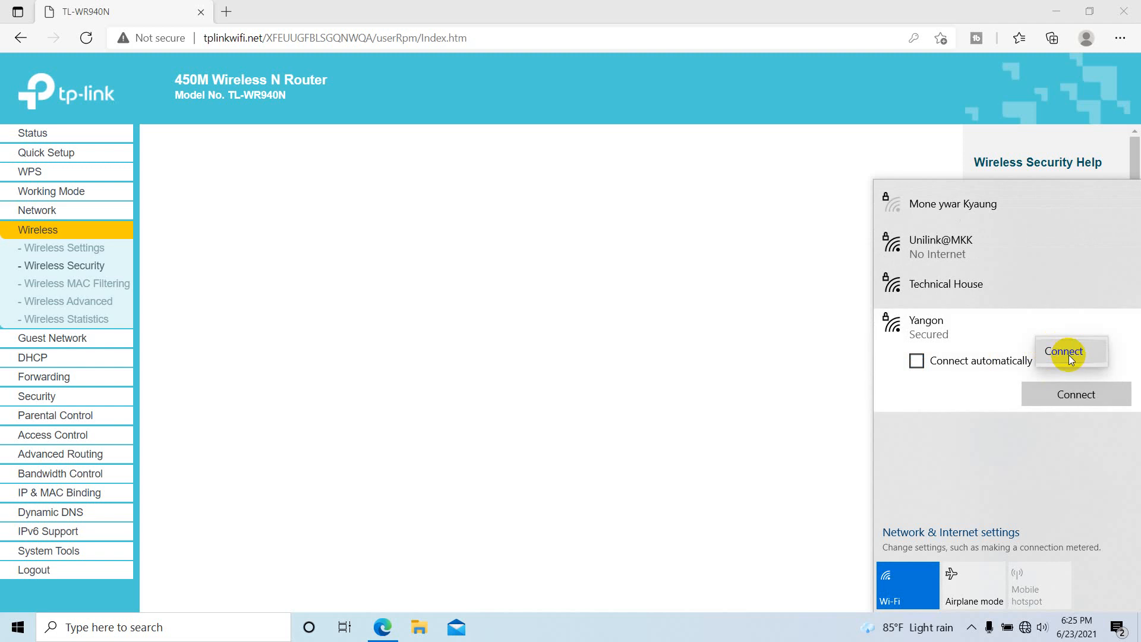
left_click(1069, 355)
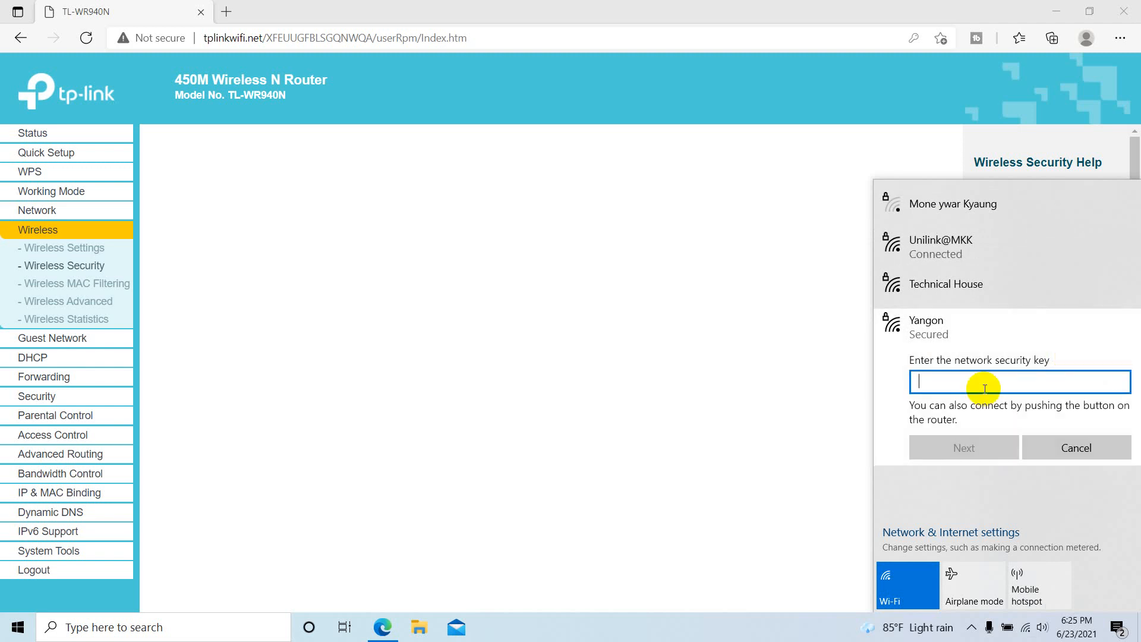
type("*********")
left_click(1120, 382)
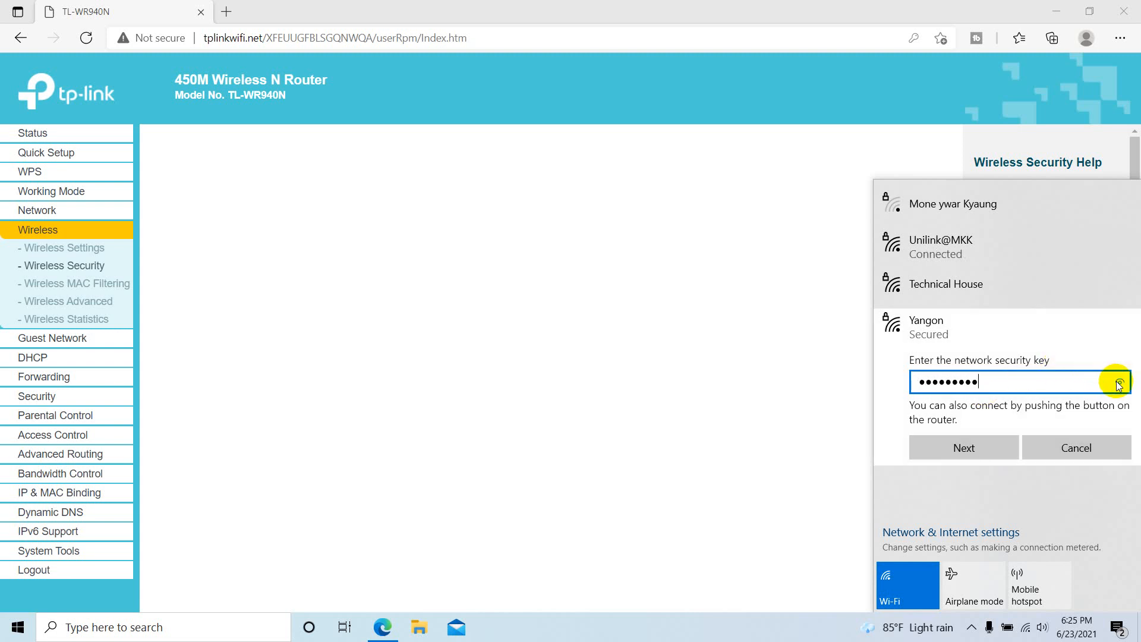
left_click(1119, 383)
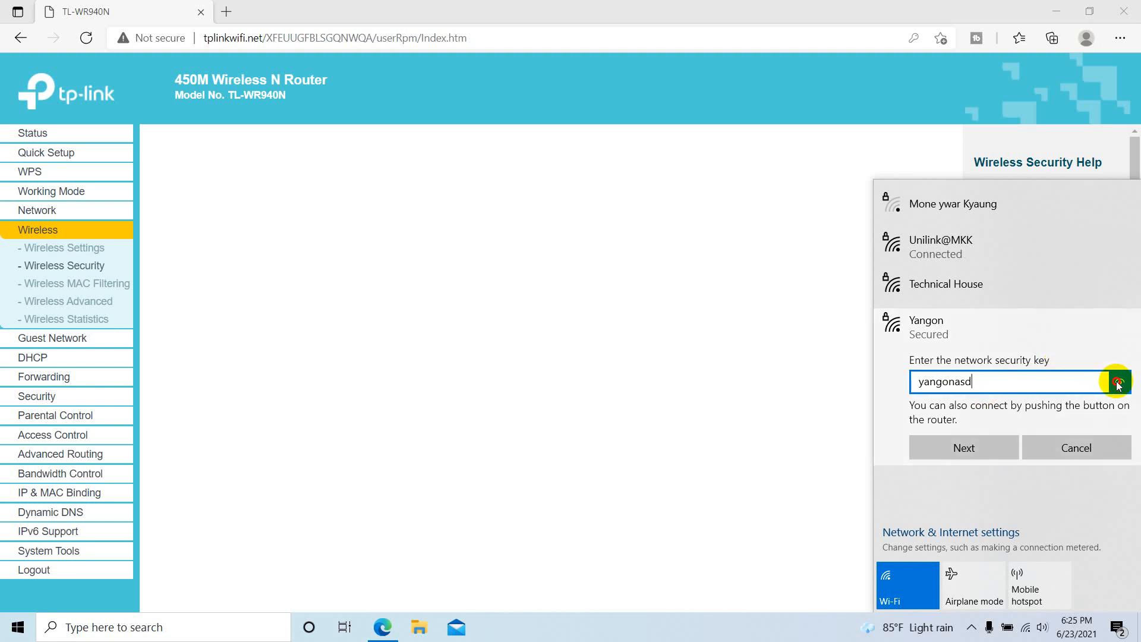
left_click(950, 441)
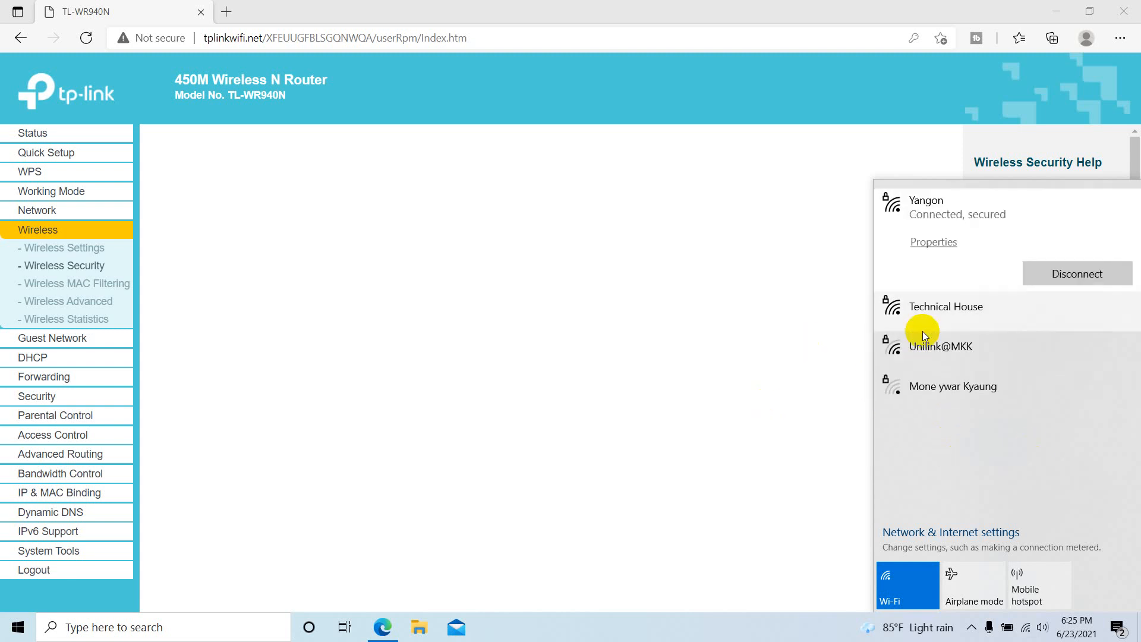
left_click(646, 154)
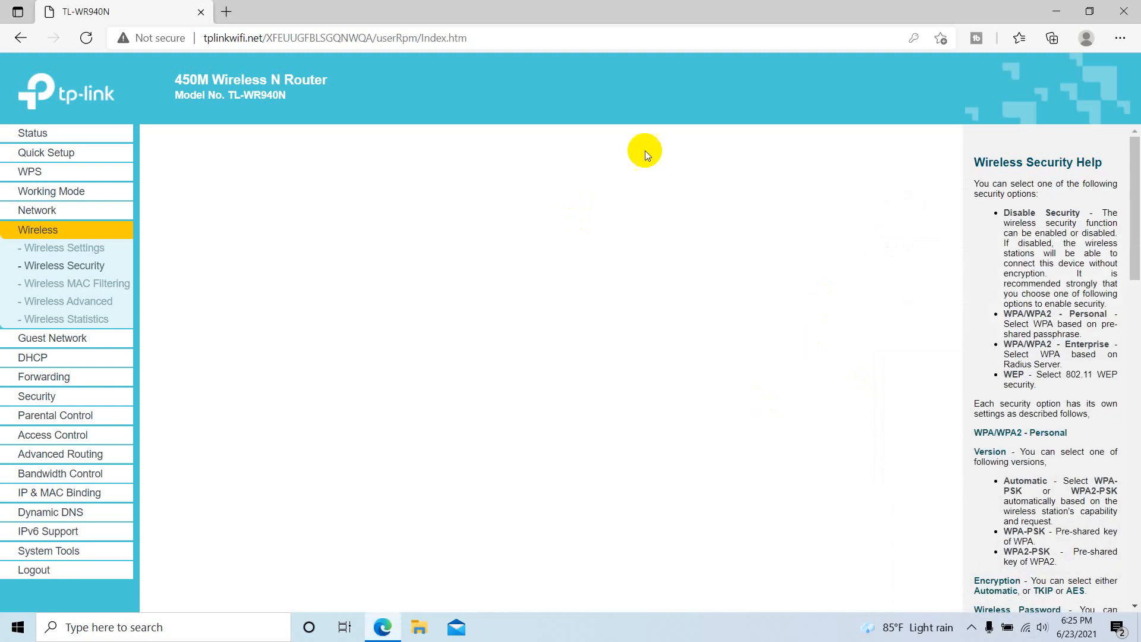
Load YouTube in a new tab, close the router tab, and reopen YouTube after relaunching Edge
left_click(226, 12)
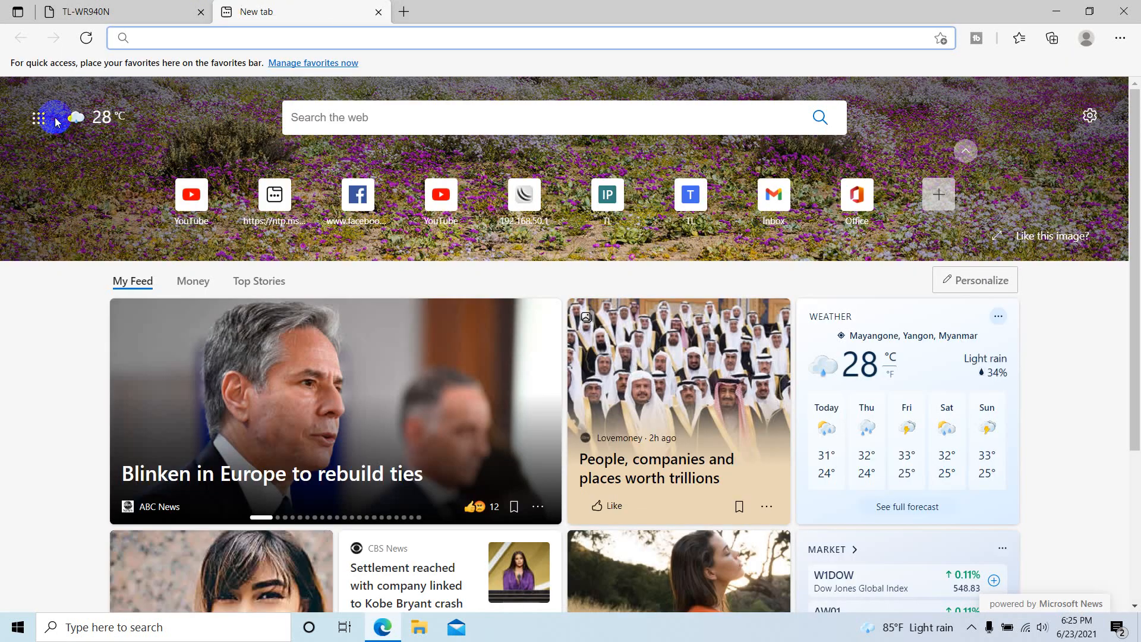
left_click(191, 189)
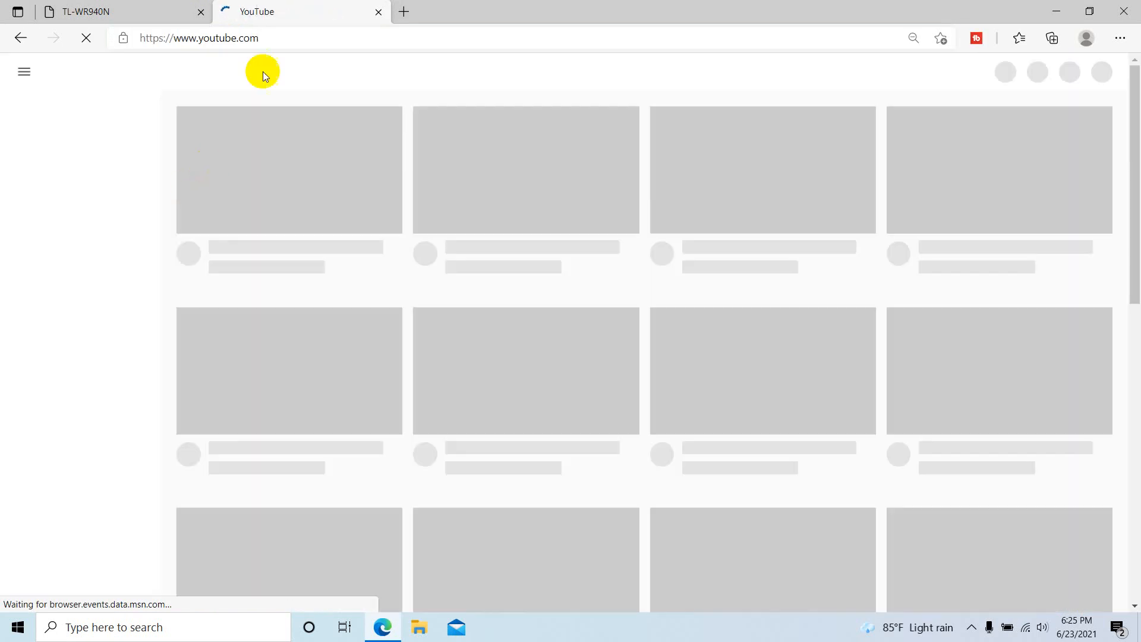
left_click(201, 12)
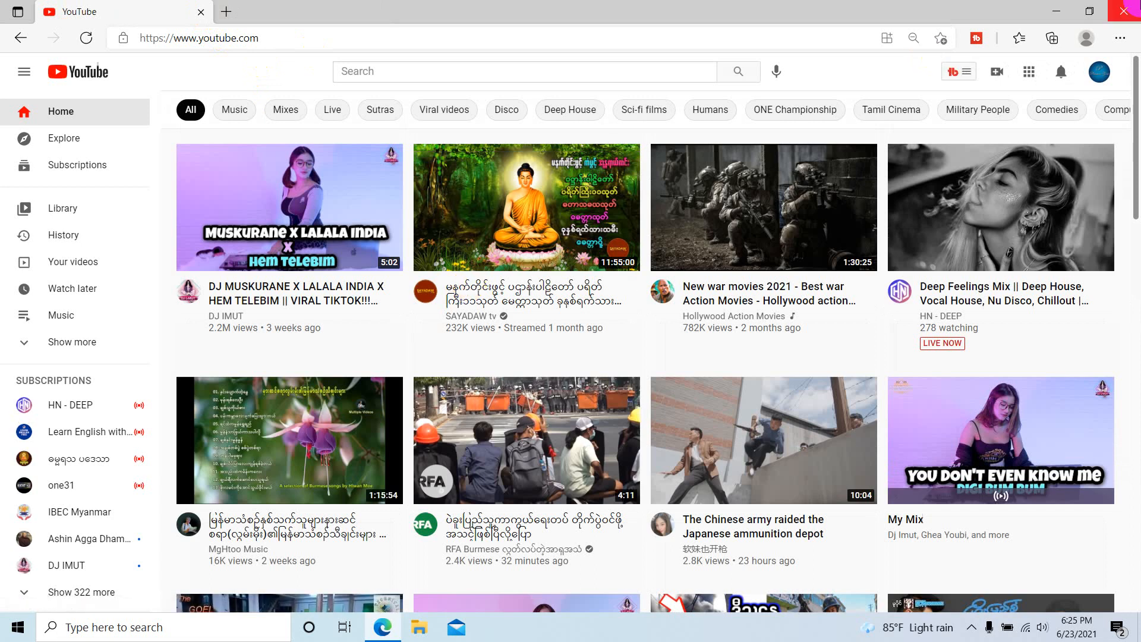
left_click(1124, 11)
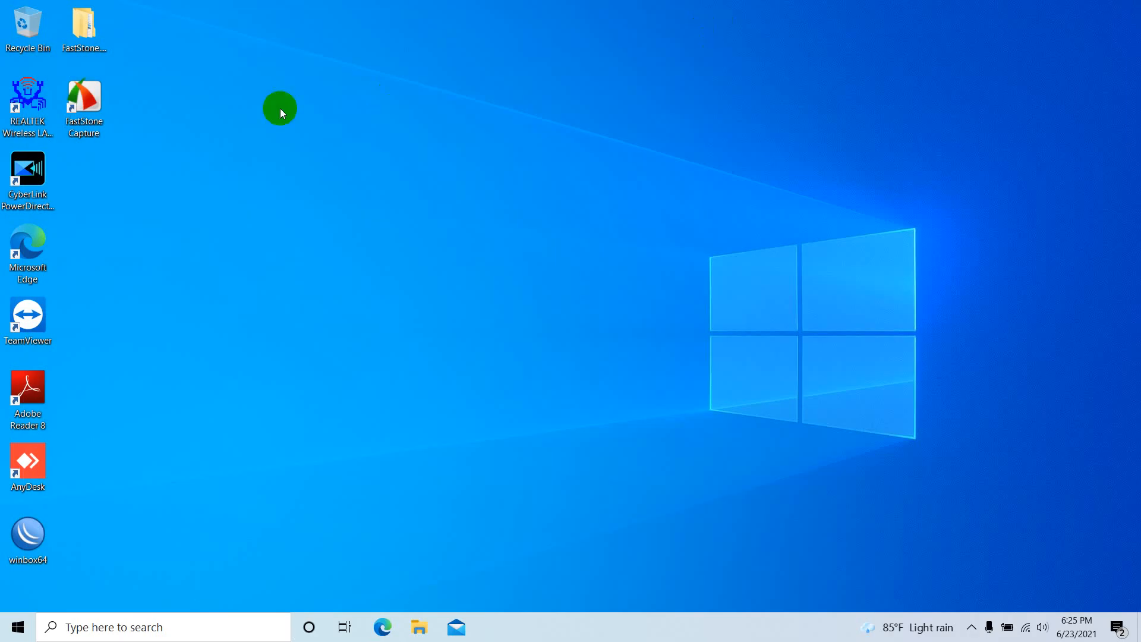
left_click(381, 622)
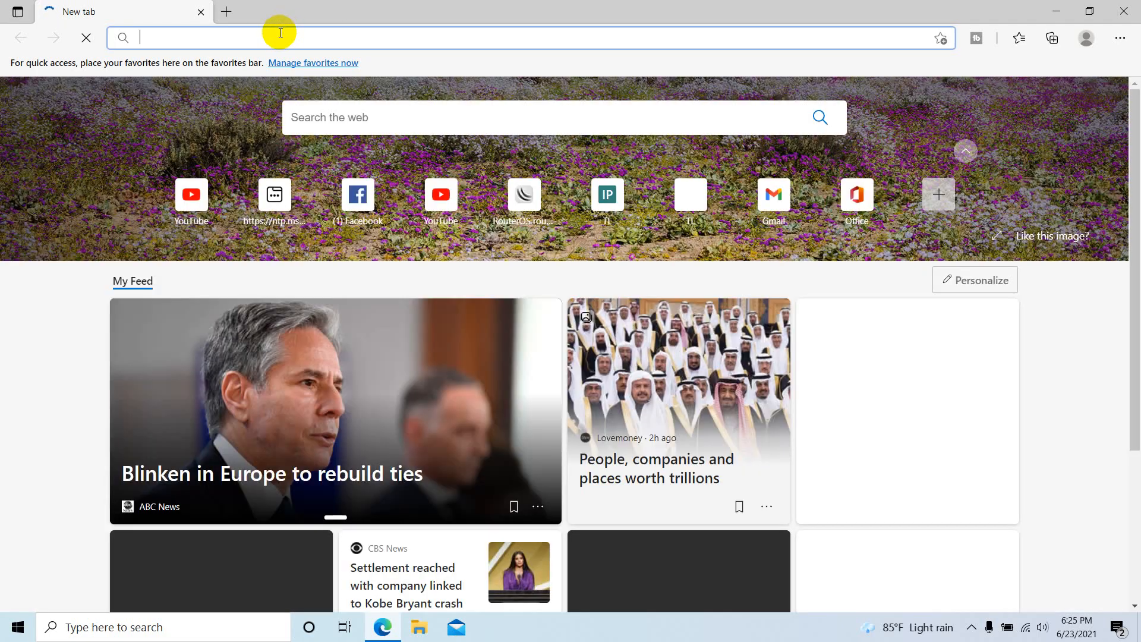
left_click(190, 194)
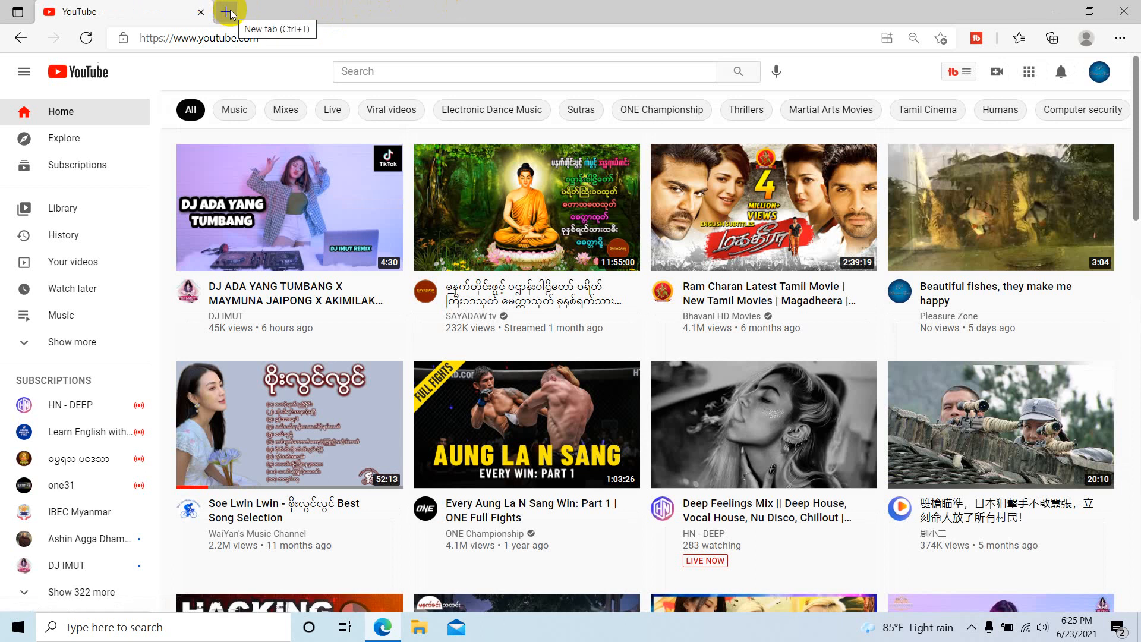
Open the signed-in account's own channel page from the YouTube avatar menu
left_click(228, 11)
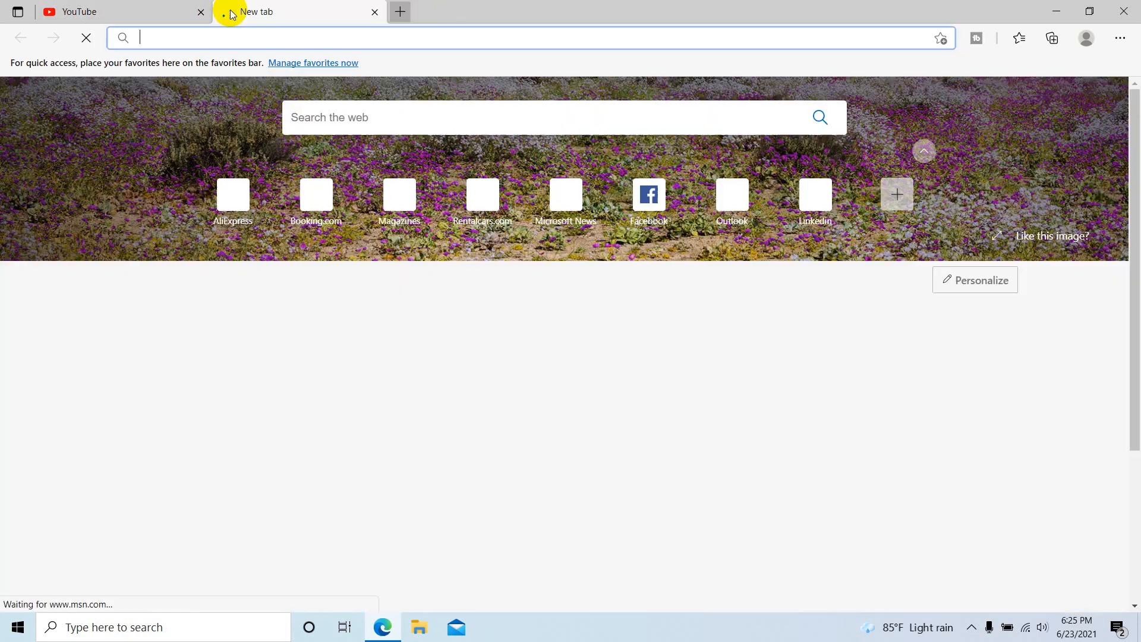
left_click(135, 6)
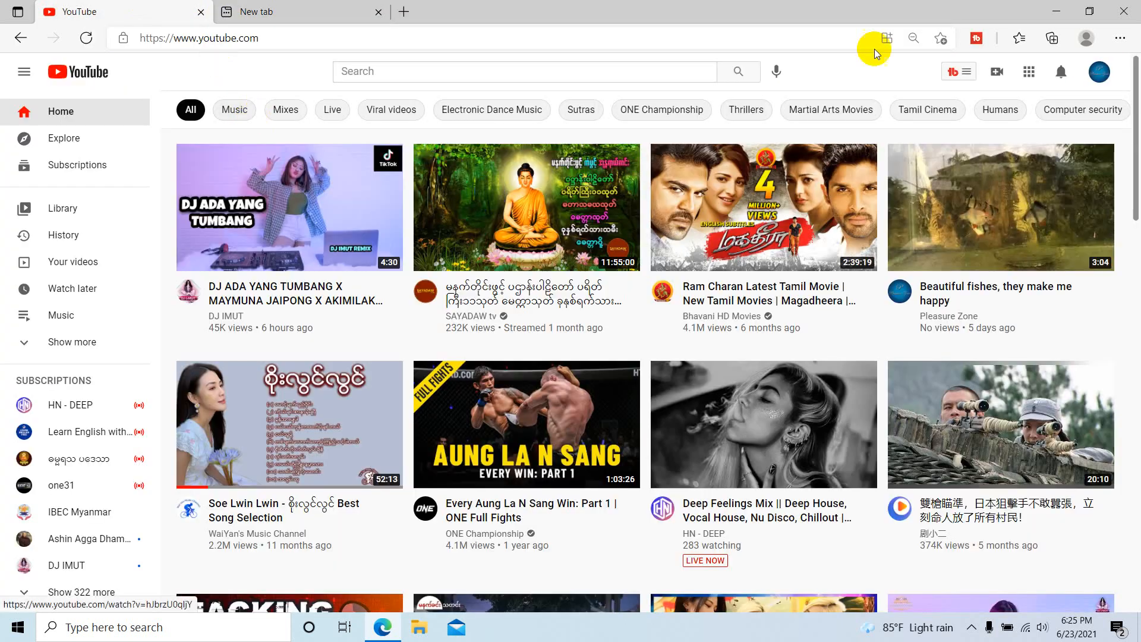
left_click(1089, 65)
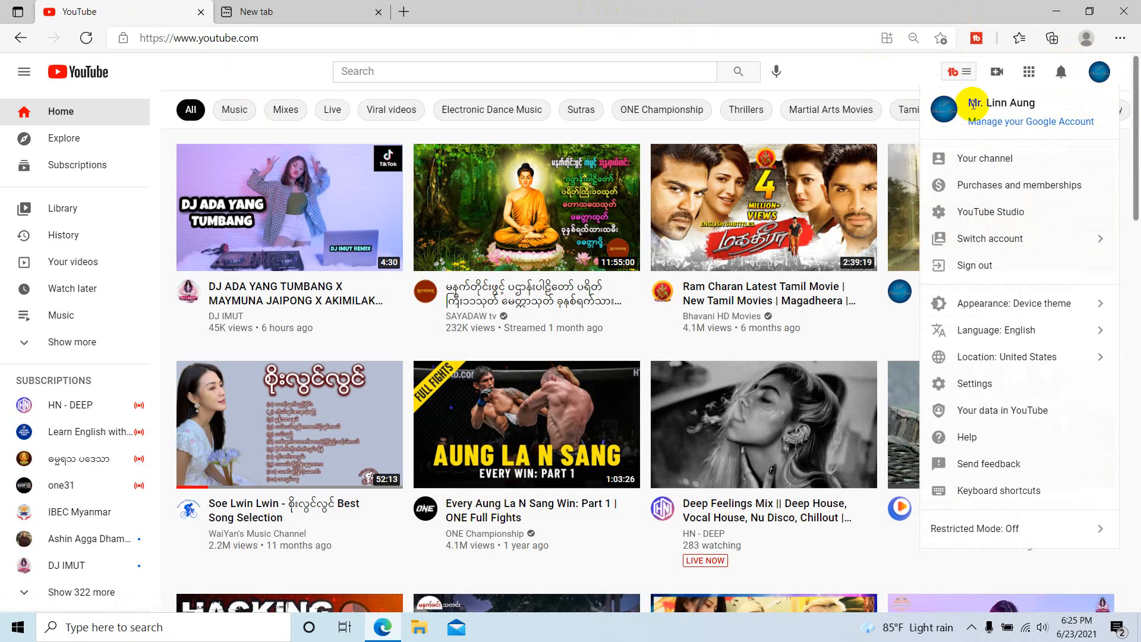
left_click(981, 158)
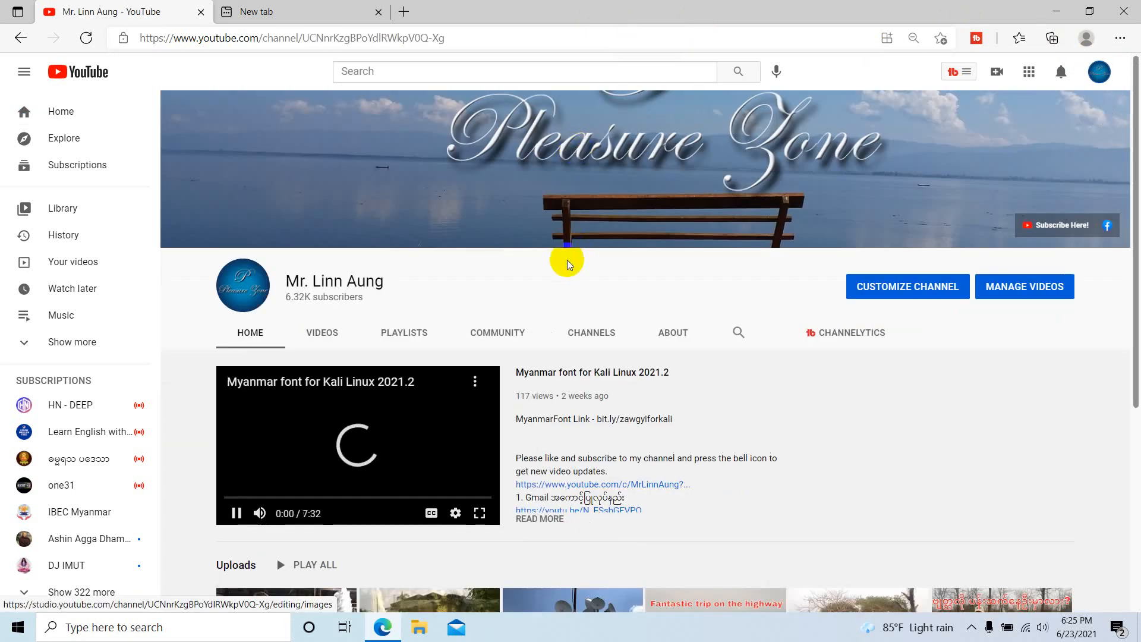